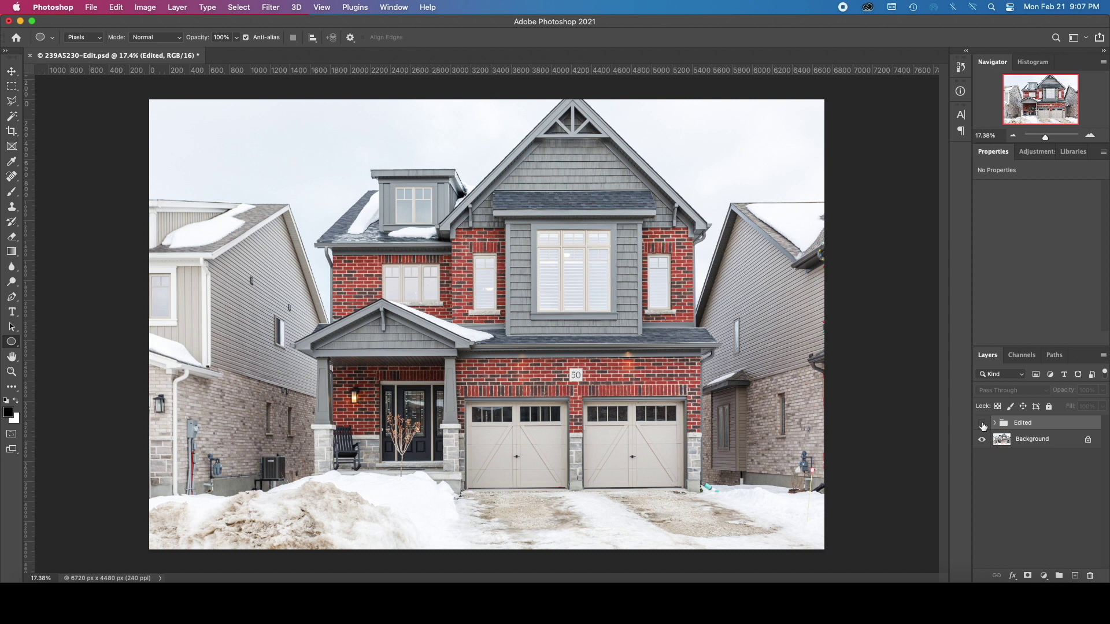
Turn on the Edited group to preview the dusk version, and delete that group from the document
left_click(982, 424)
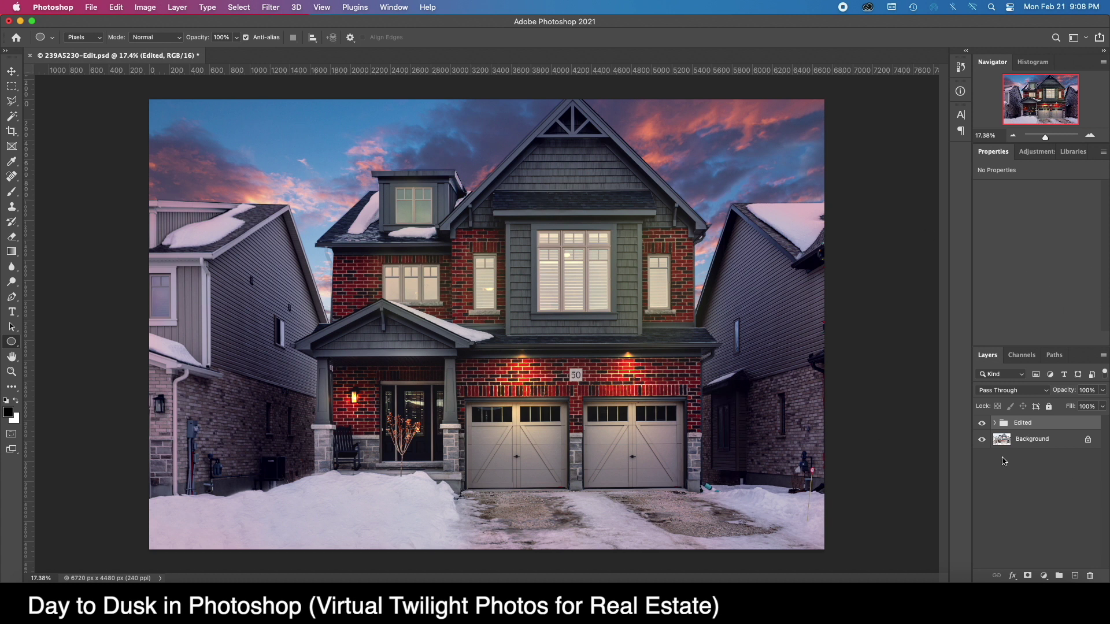
left_click_drag(1049, 429, 1089, 575)
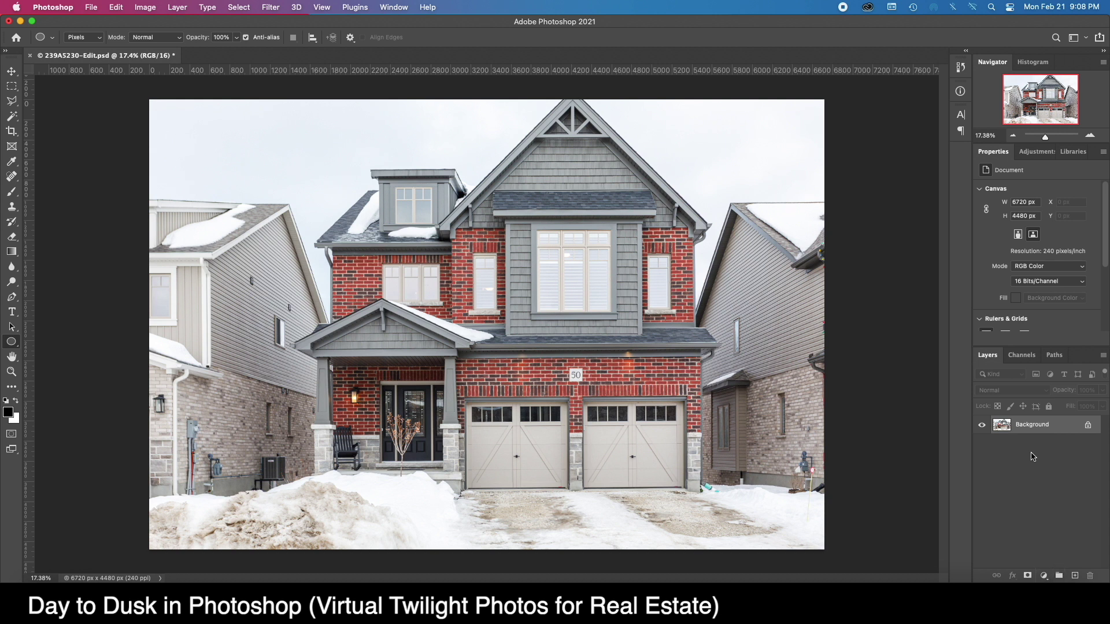
Create a new layer group above the Background layer and name it Lighting
left_click(1059, 575)
double_click(1031, 426)
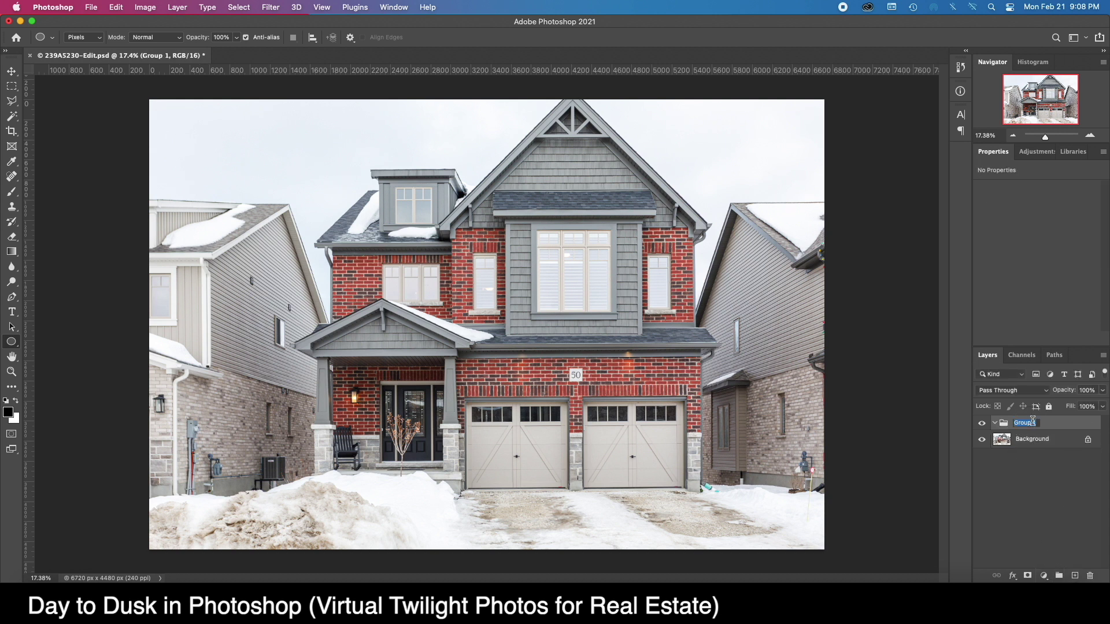
type("Lighting")
key("Return")
Add a Levels adjustment inside Lighting with output levels 24 and 238, and lower its midtones to about 0.4
left_click(1044, 575)
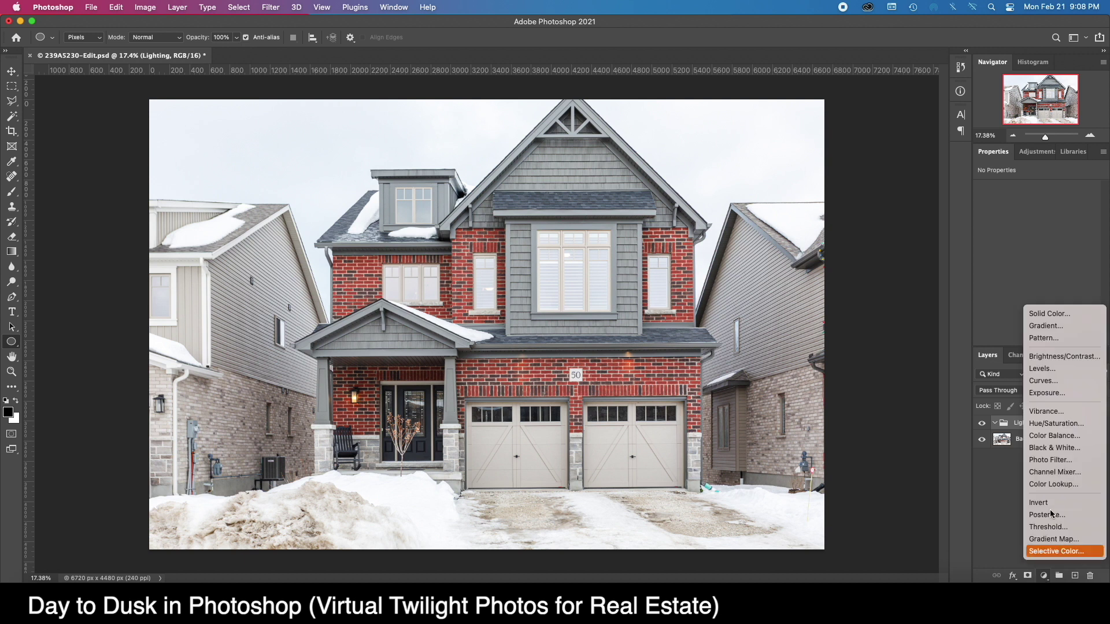
left_click(1066, 370)
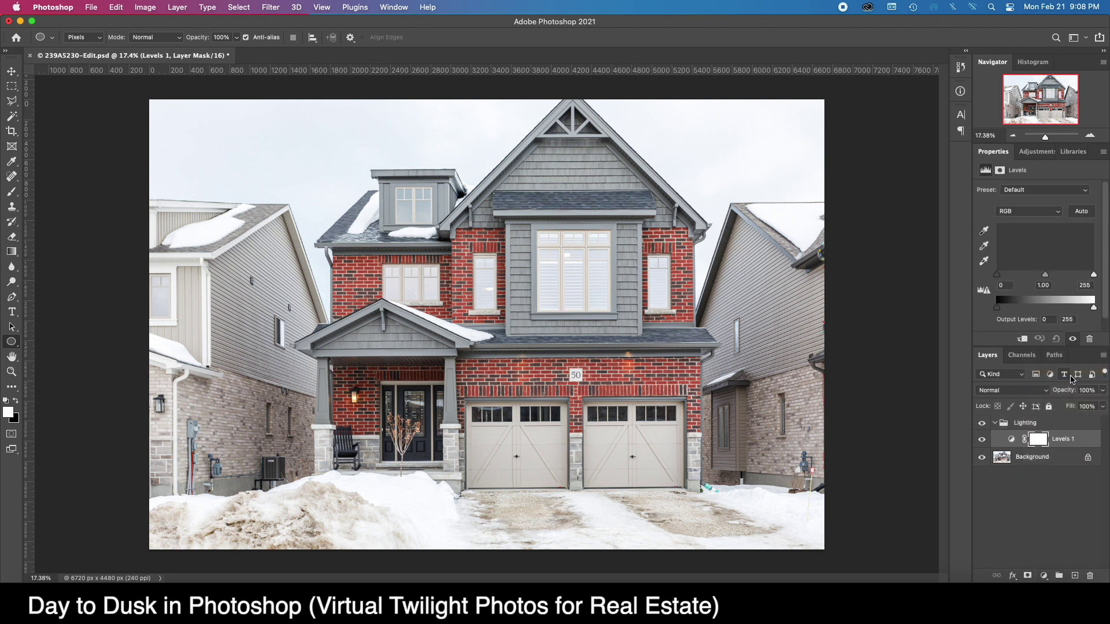
left_click_drag(1093, 307, 1089, 310)
left_click_drag(1005, 307, 1006, 307)
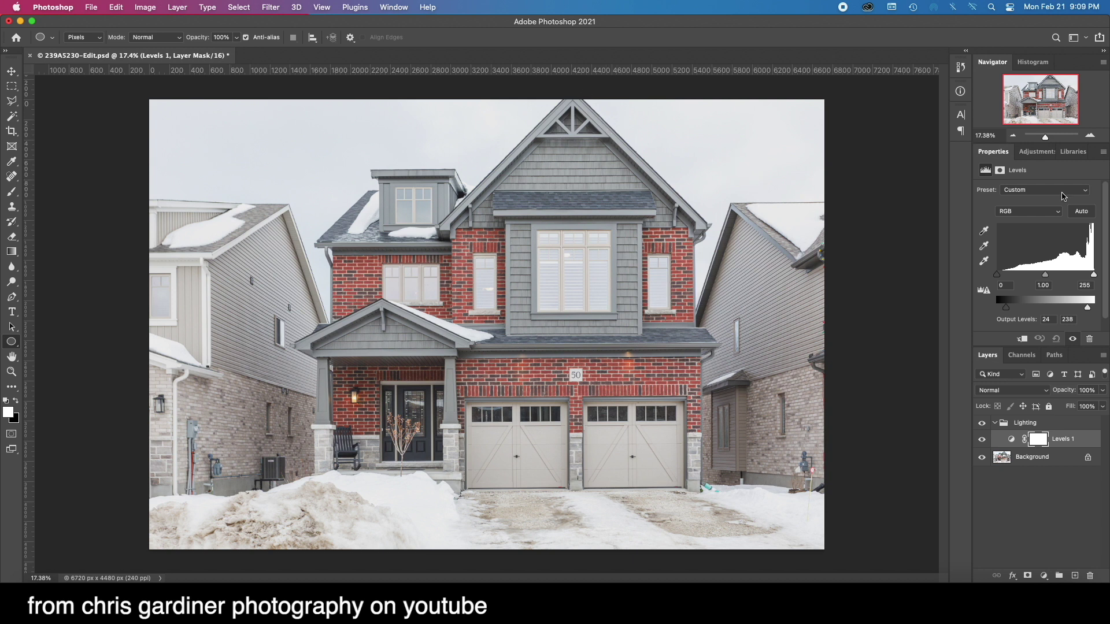
left_click_drag(1045, 277, 1068, 276)
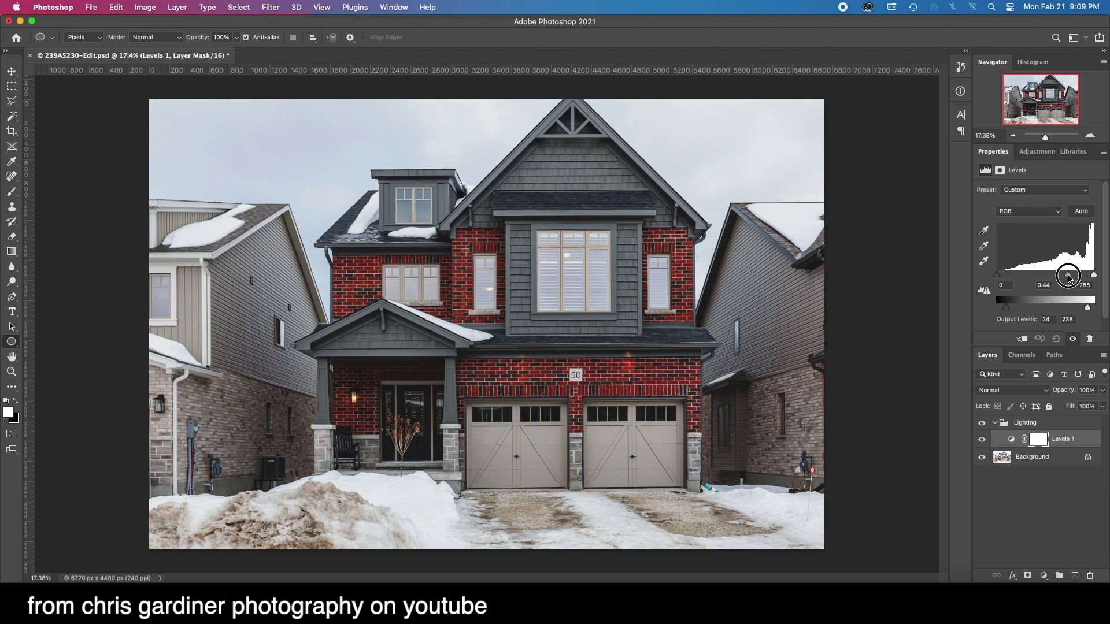
left_click_drag(1068, 276, 1071, 278)
Collapse the Lighting group and create a new group above it named ColorGrading
left_click(993, 423)
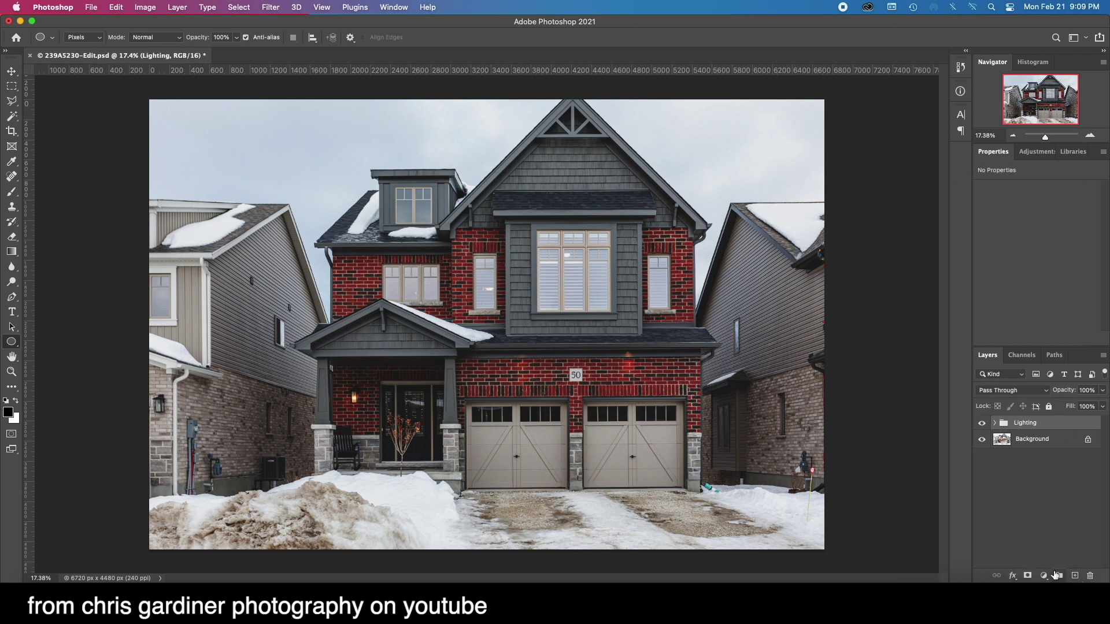
left_click(1059, 576)
double_click(1023, 422)
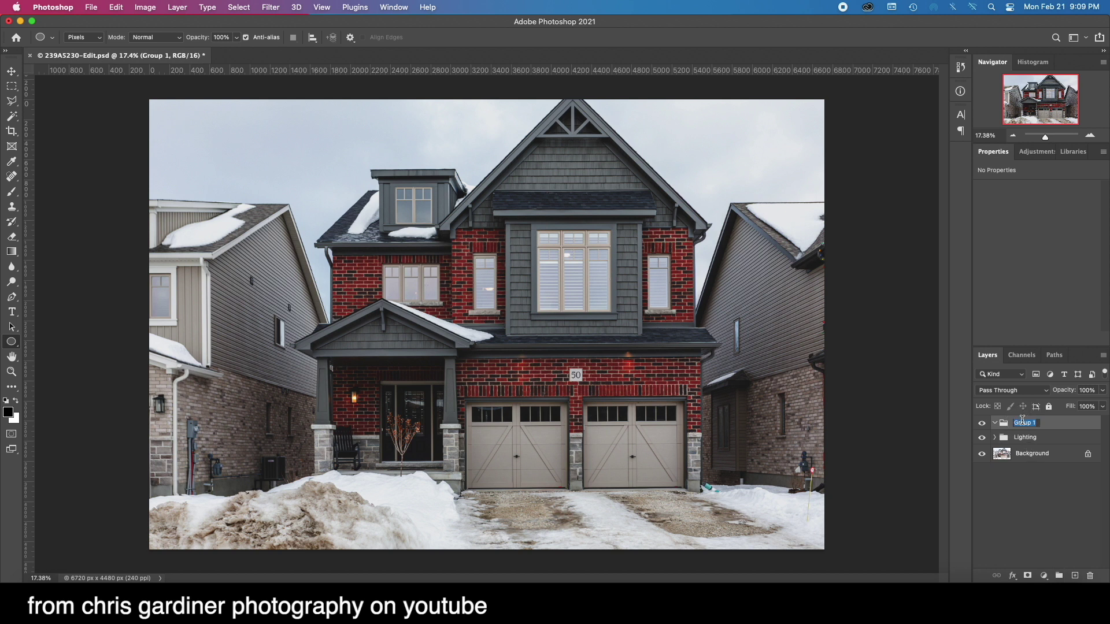
type("ColorGrading")
key("Return")
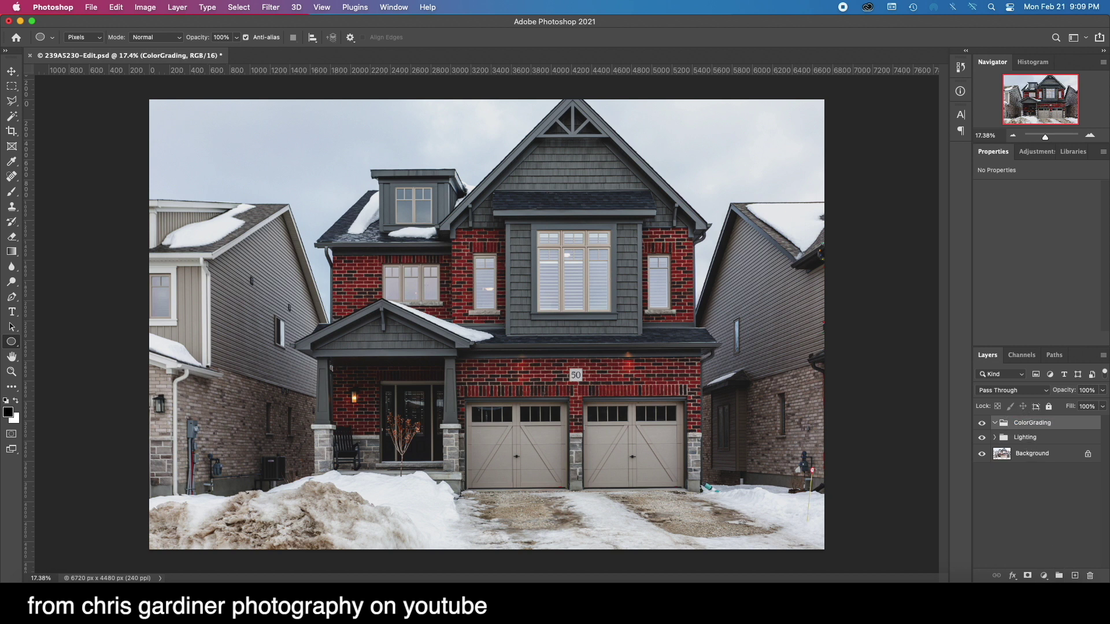
Inside ColorGrading, add a layer filled with solid blue #000cff and set its blend mode to Color Burn
left_click(1074, 577)
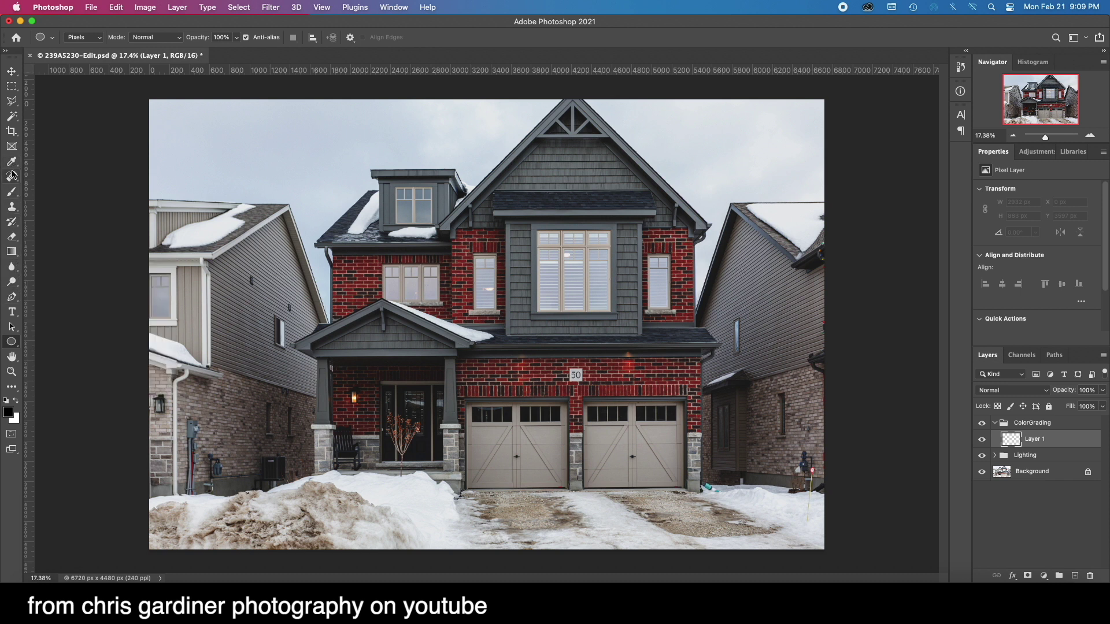
left_click(11, 252)
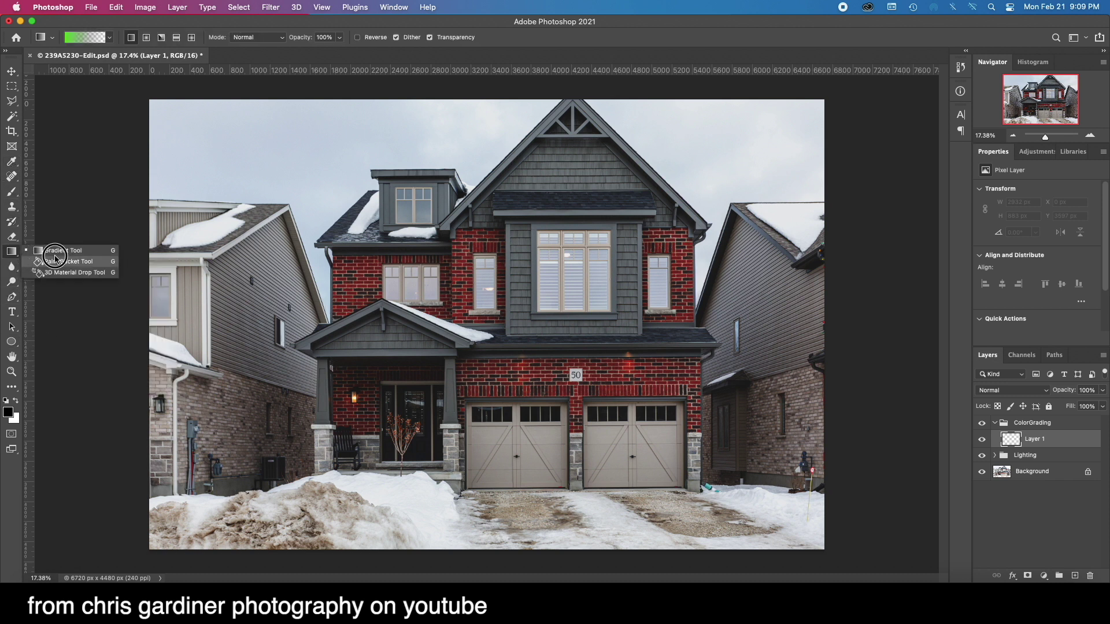
left_click(55, 261)
left_click(8, 411)
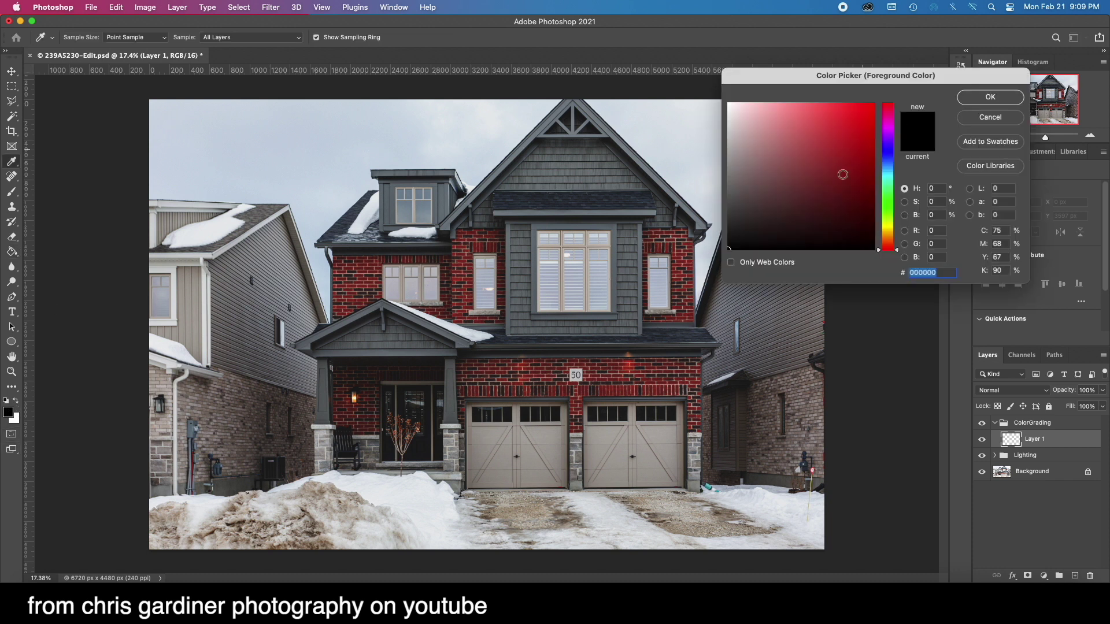
left_click(886, 153)
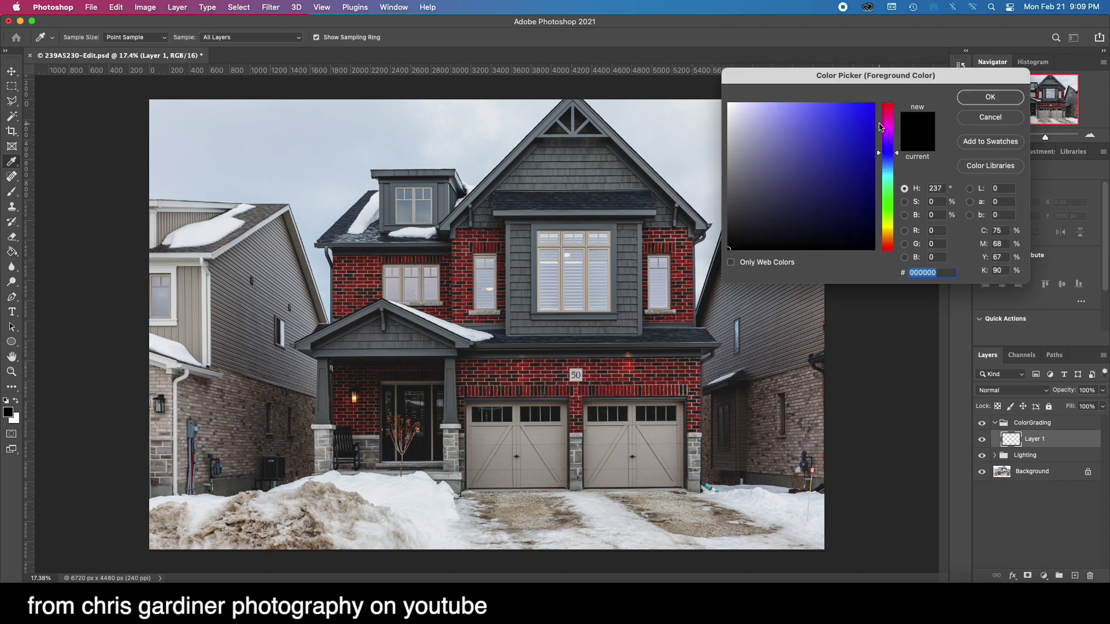
left_click(865, 112)
left_click(986, 99)
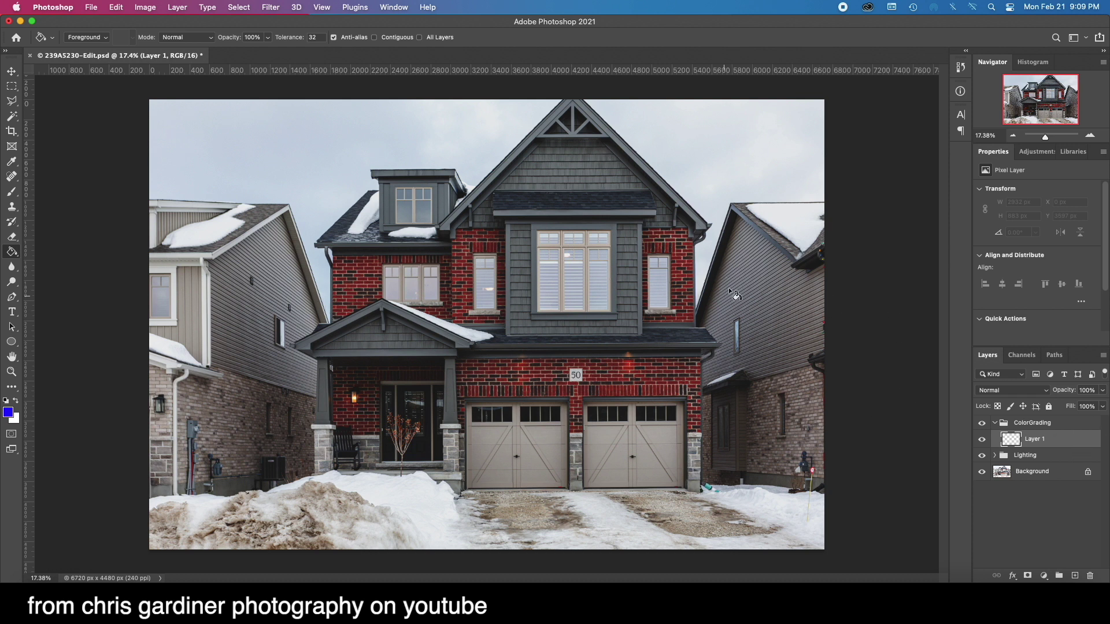
left_click(763, 263)
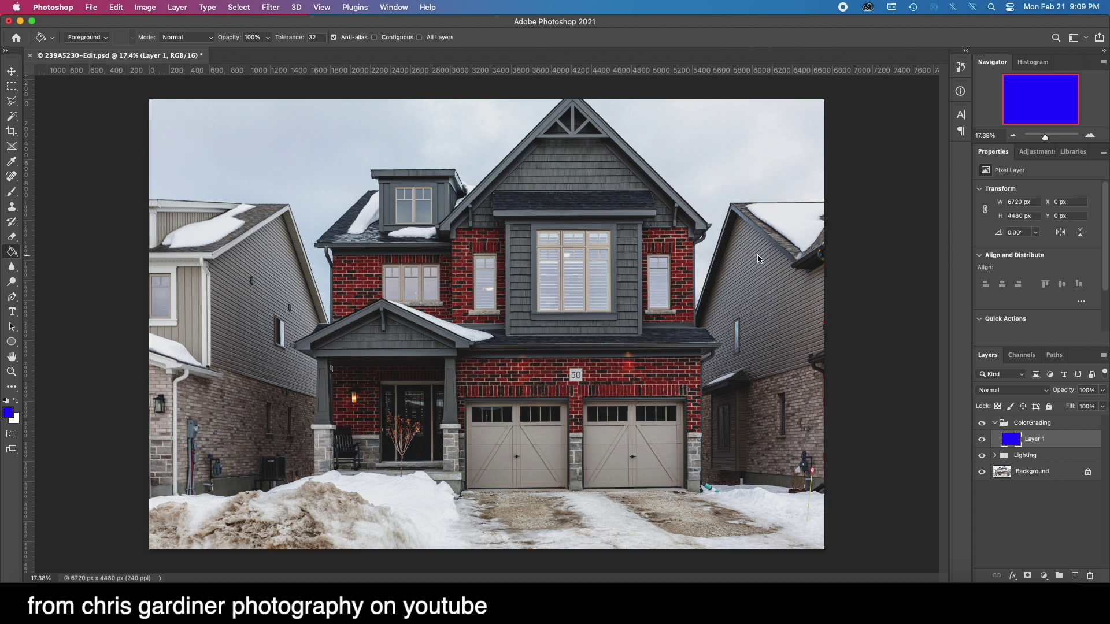
left_click(1039, 390)
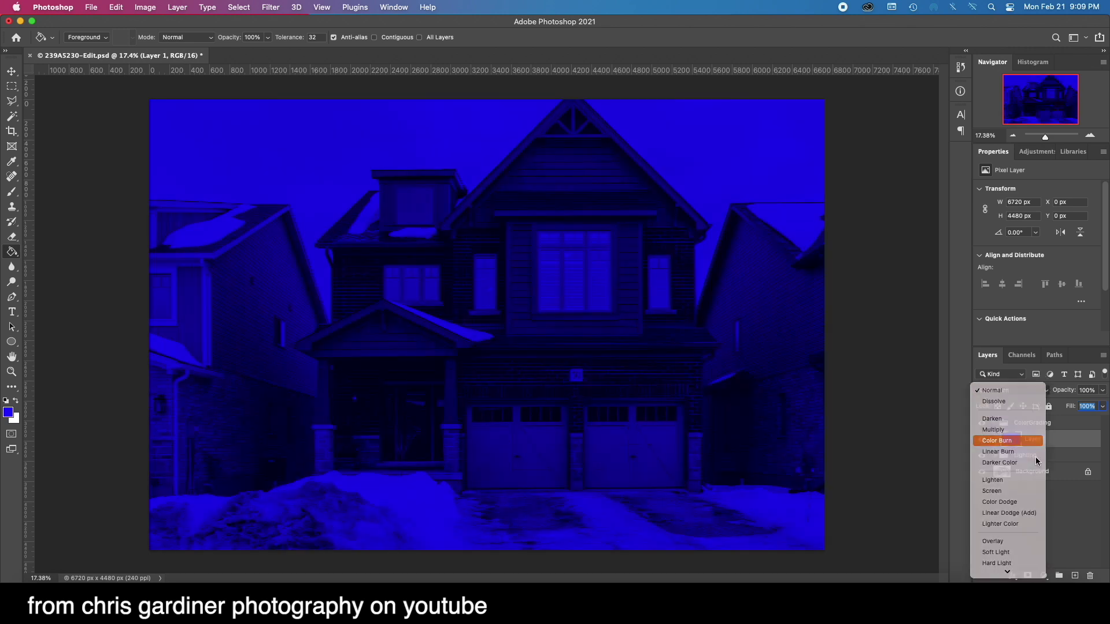
left_click(1010, 443)
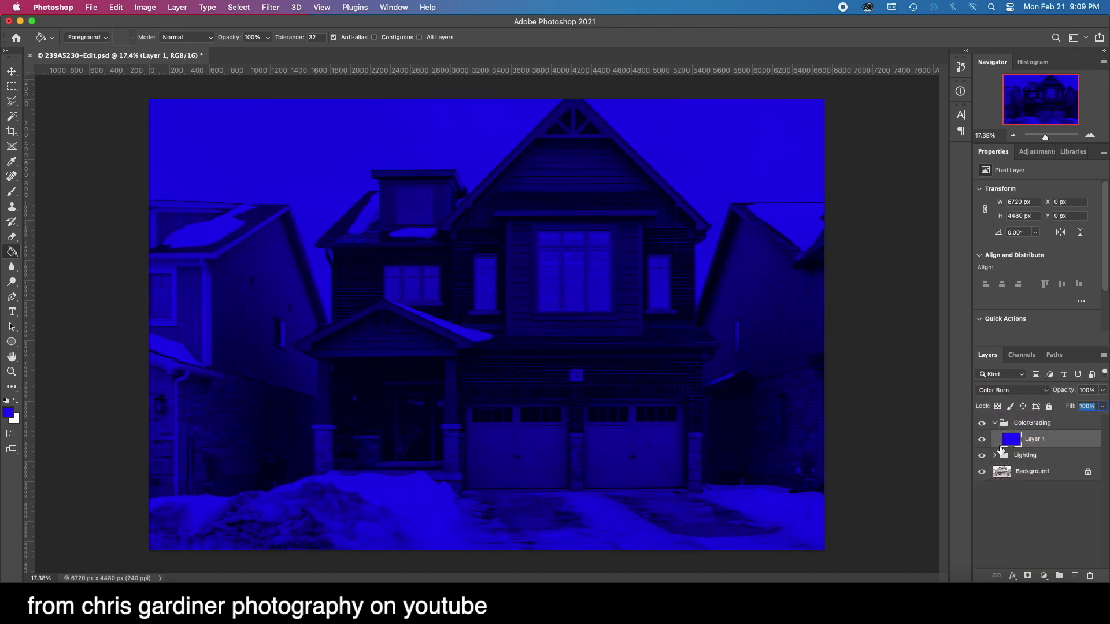
Add a second layer above the blue one, filled with yellow #ffe066 and blended as Color Dodge
left_click(1075, 575)
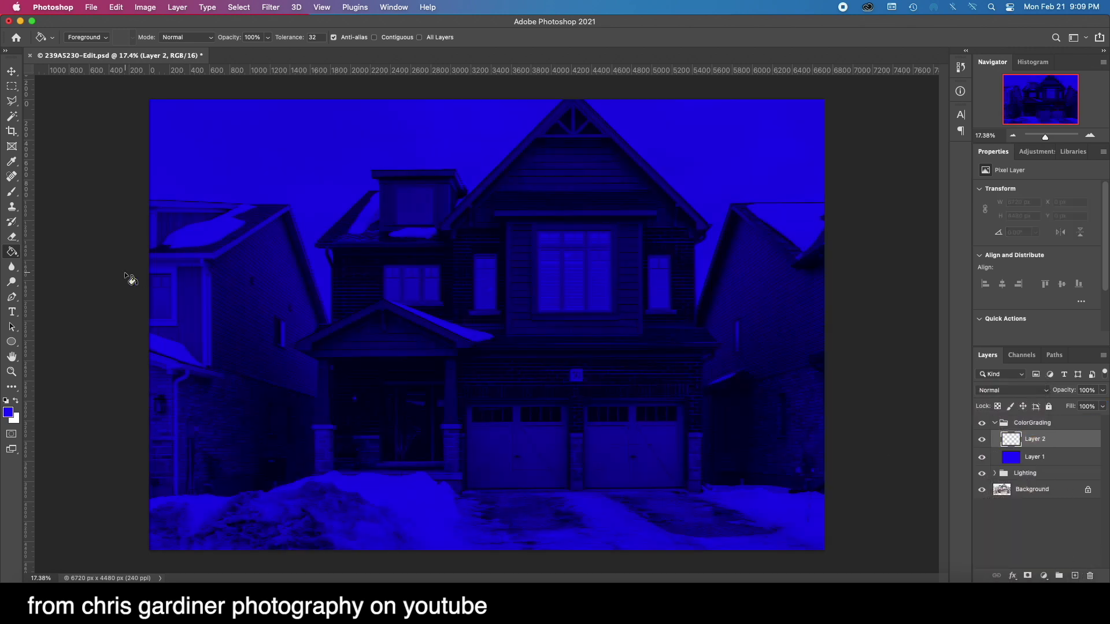
left_click(8, 412)
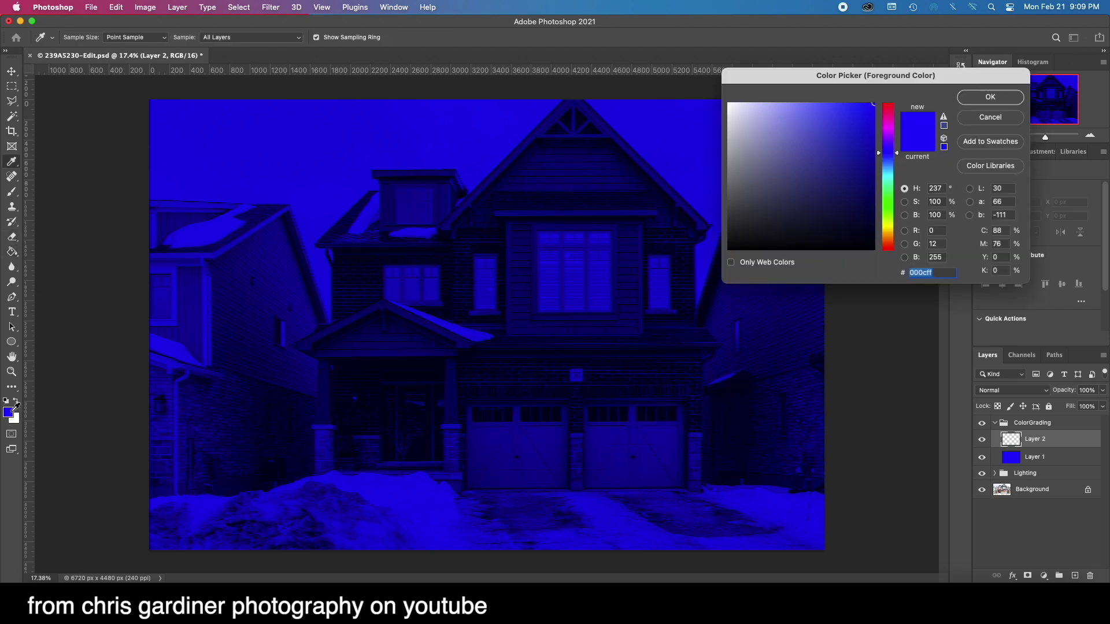
left_click_drag(884, 233, 885, 231)
left_click_drag(829, 112, 815, 103)
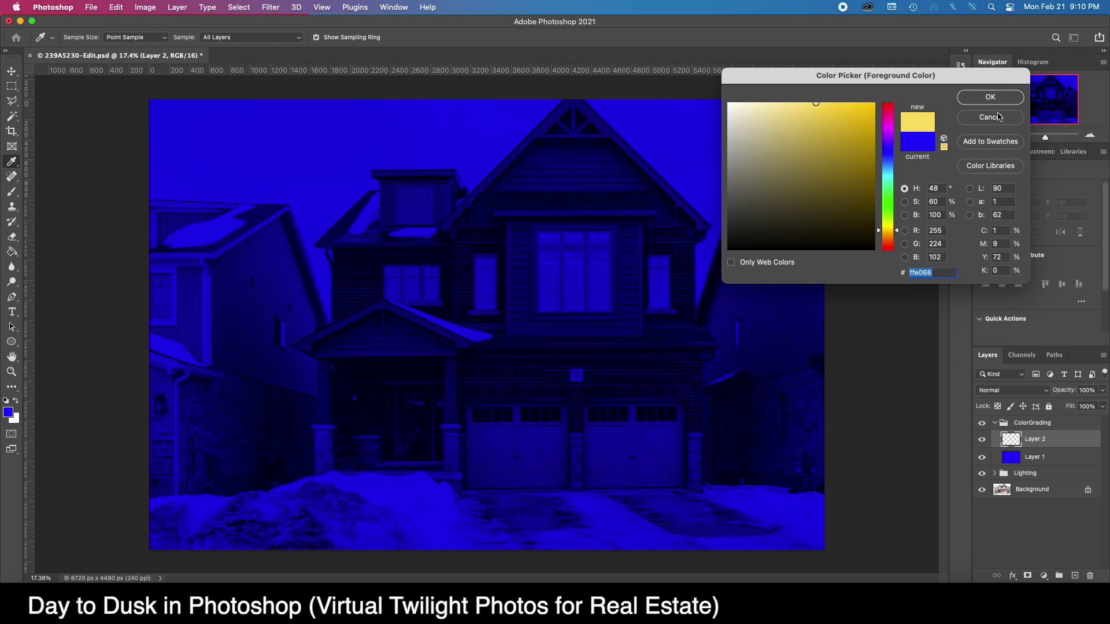
left_click(990, 97)
left_click(558, 362)
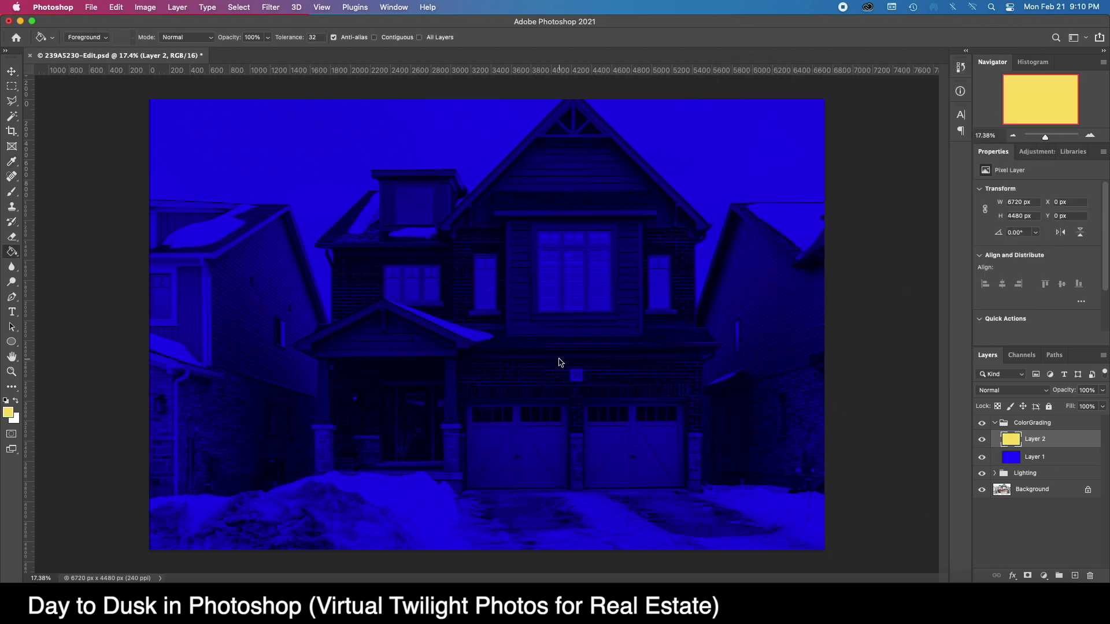
left_click(982, 392)
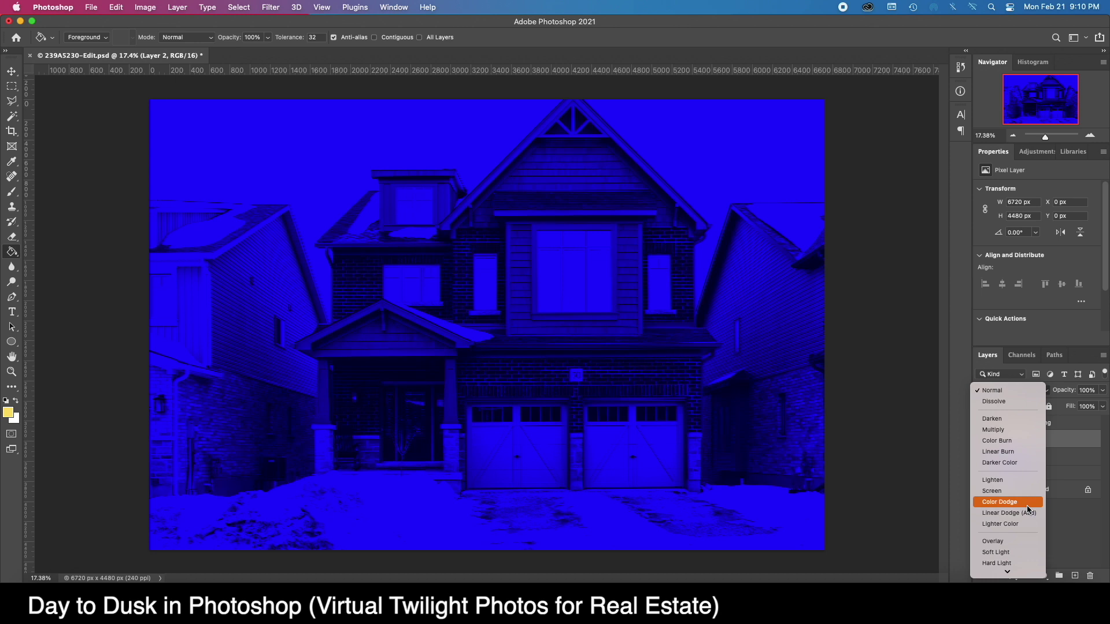
left_click(1027, 509)
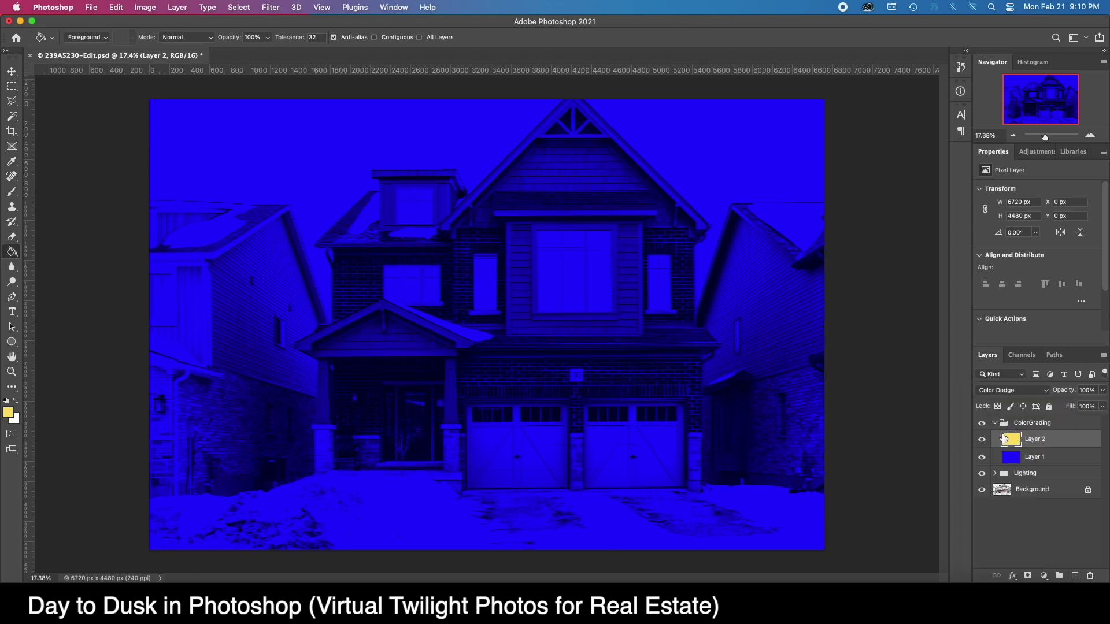
Review the blue layer's blend mode, and hide and collapse the ColorGrading group
left_click(1034, 456)
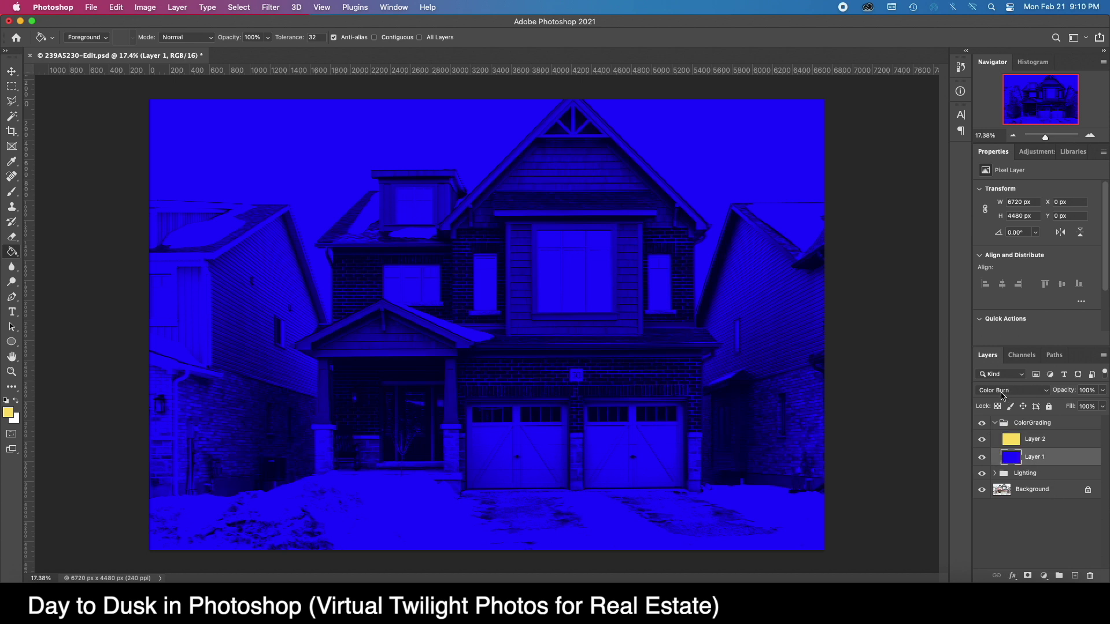
left_click(1009, 391)
left_click(1001, 392)
left_click(982, 423)
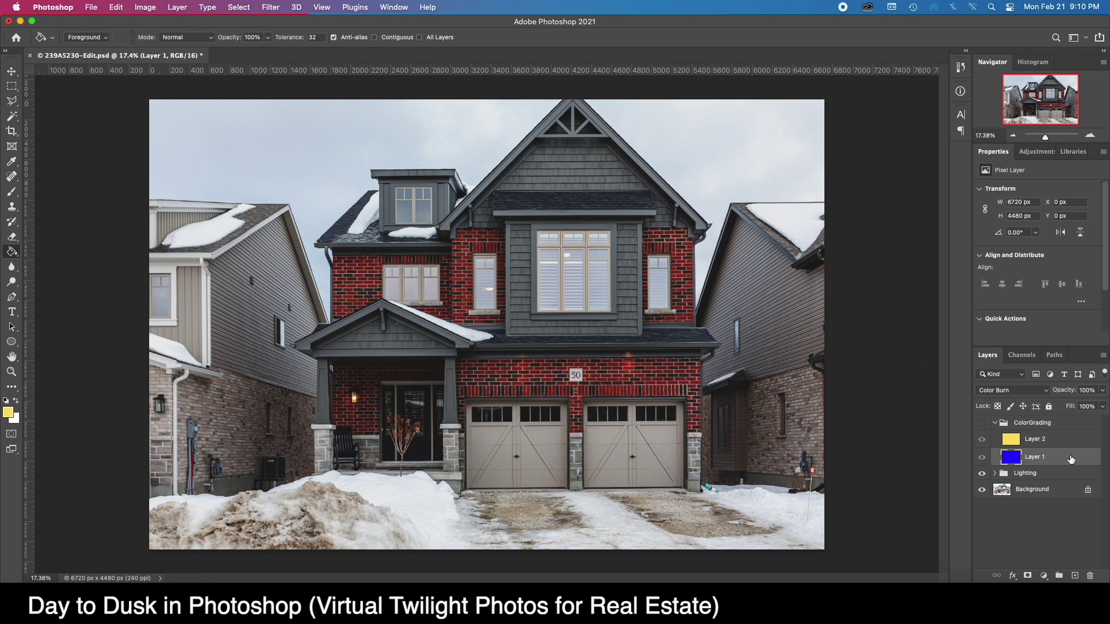
left_click(993, 425)
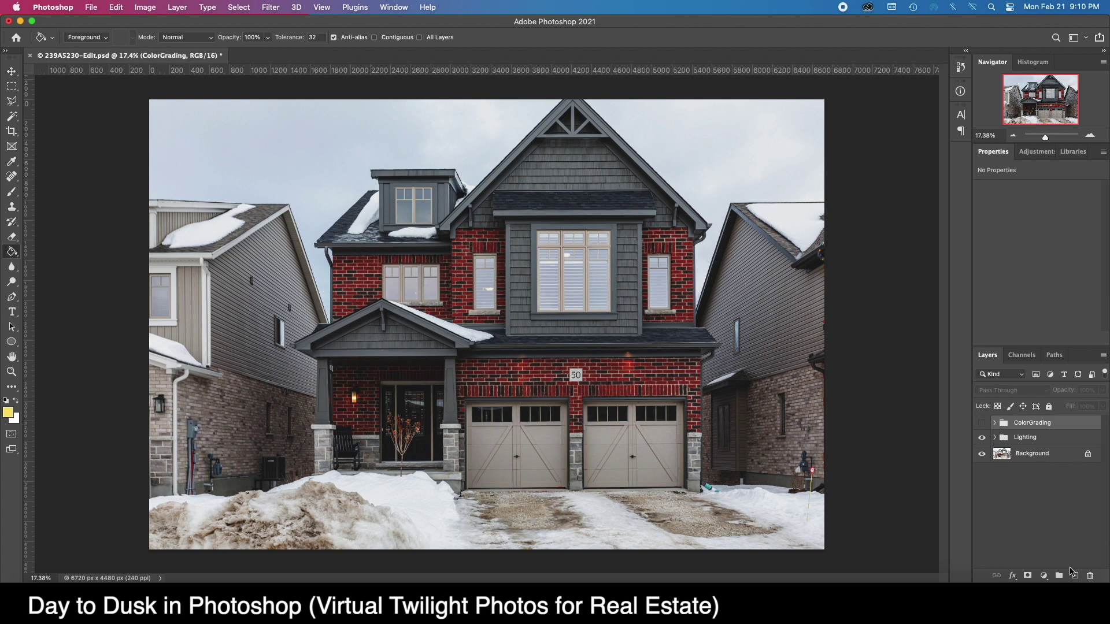
Create a new group above ColorGrading and name it LightsGlow
left_click(1059, 576)
double_click(1024, 422)
type("LightsGlow")
key("Return")
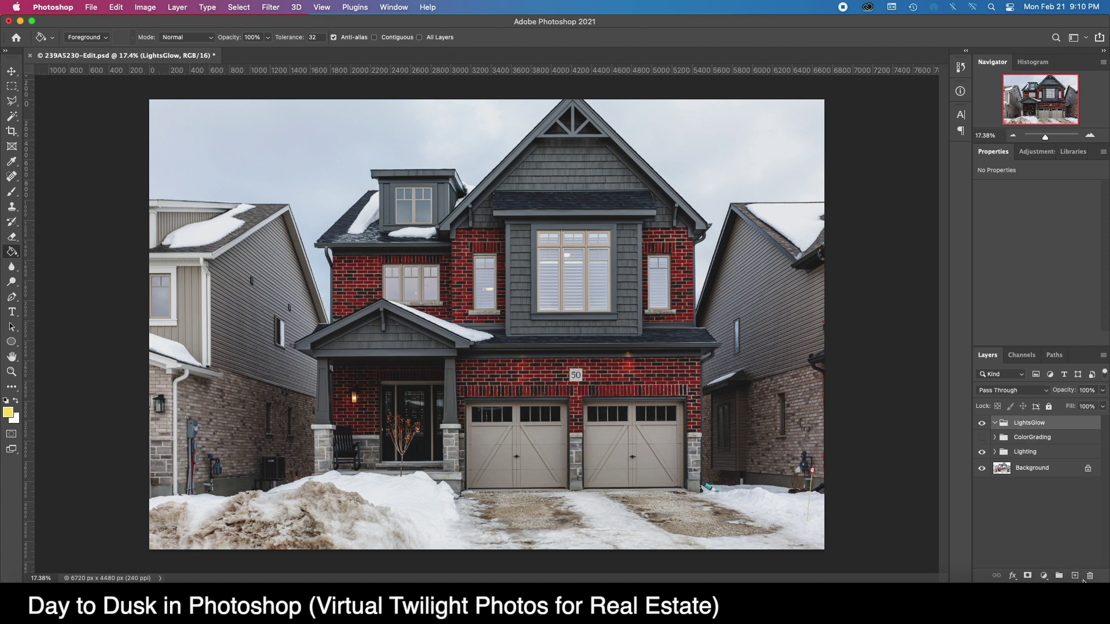
Create another group above LightsGlow and name it Winbdows
left_click(1059, 576)
double_click(1021, 423)
type("Winbdows")
key("Return")
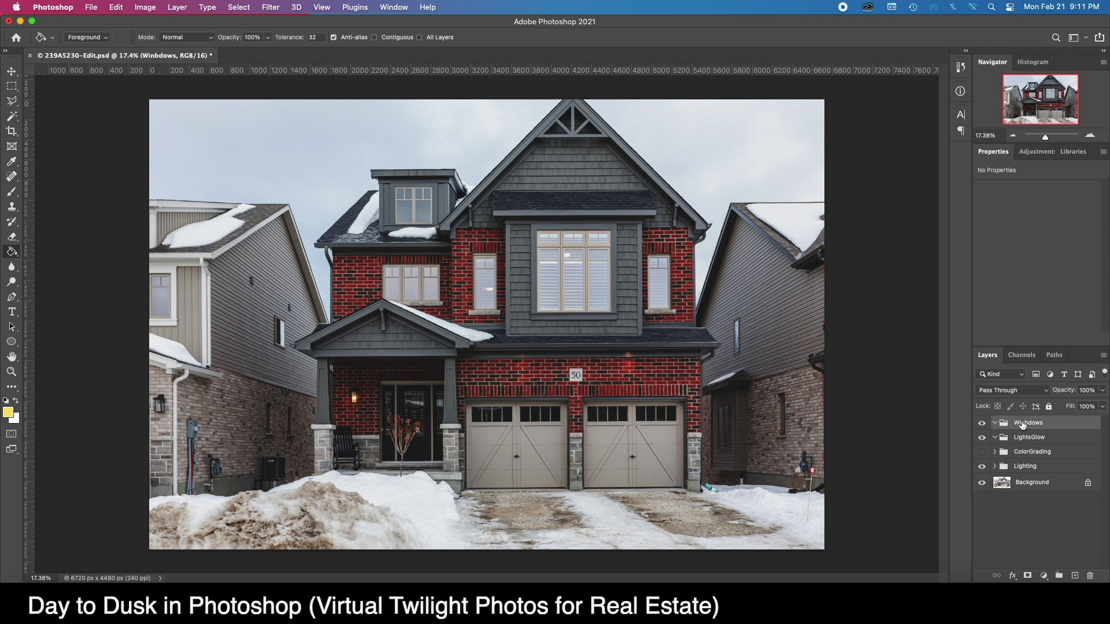
Create a group at the top of the layer stack and name it Background
left_click(1058, 577)
double_click(1029, 423)
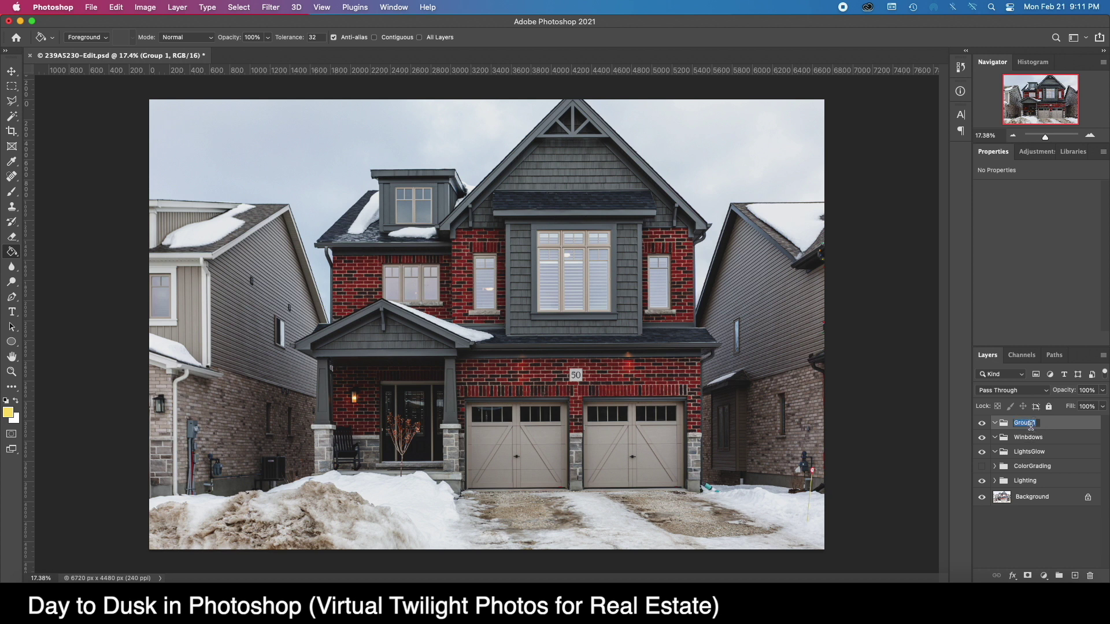
type("Background")
key("Return")
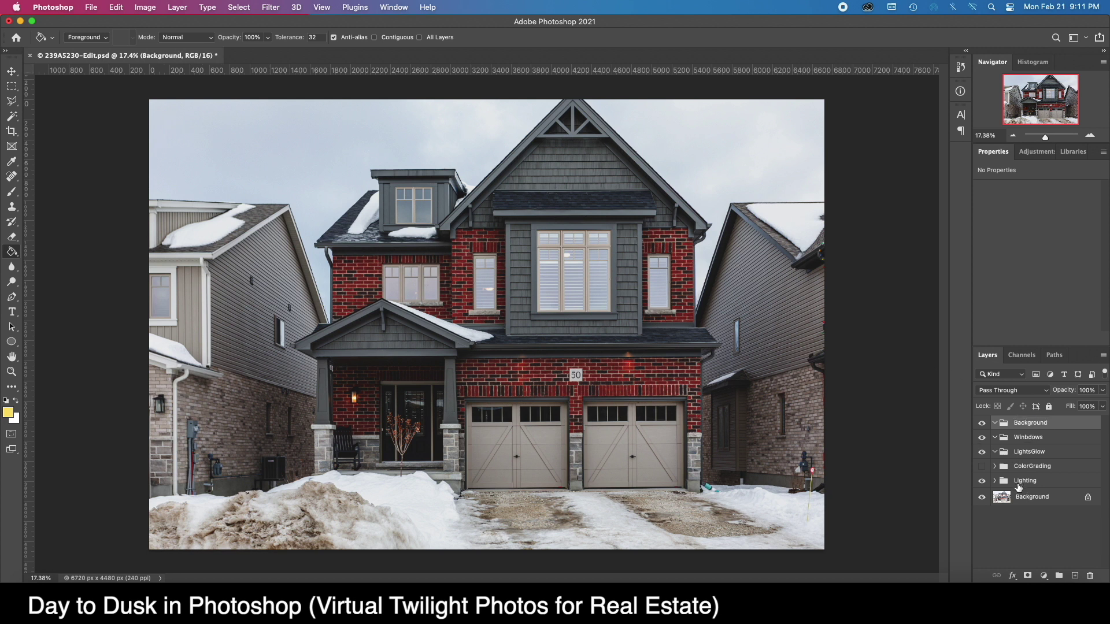
Add a layer mask to the Lighting group and set up the Brush tool with 0% hardness
left_click(1029, 484)
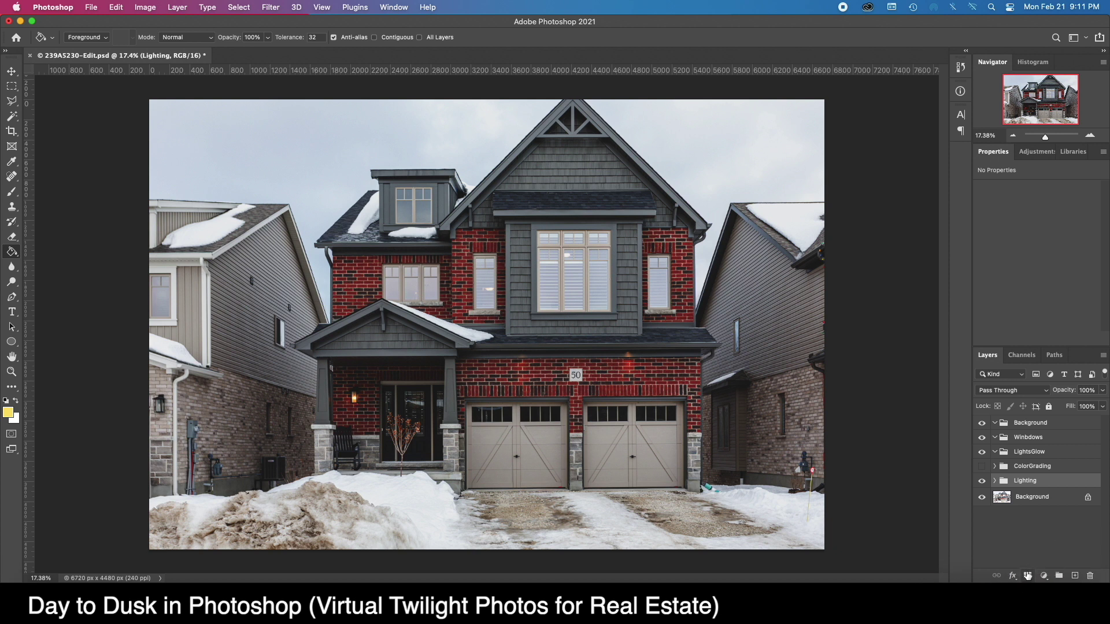
left_click(1027, 575)
key("b")
key("bracketright")
key("bracketright")
key("bracketright")
key("bracketright")
key("bracketright")
key("bracketright")
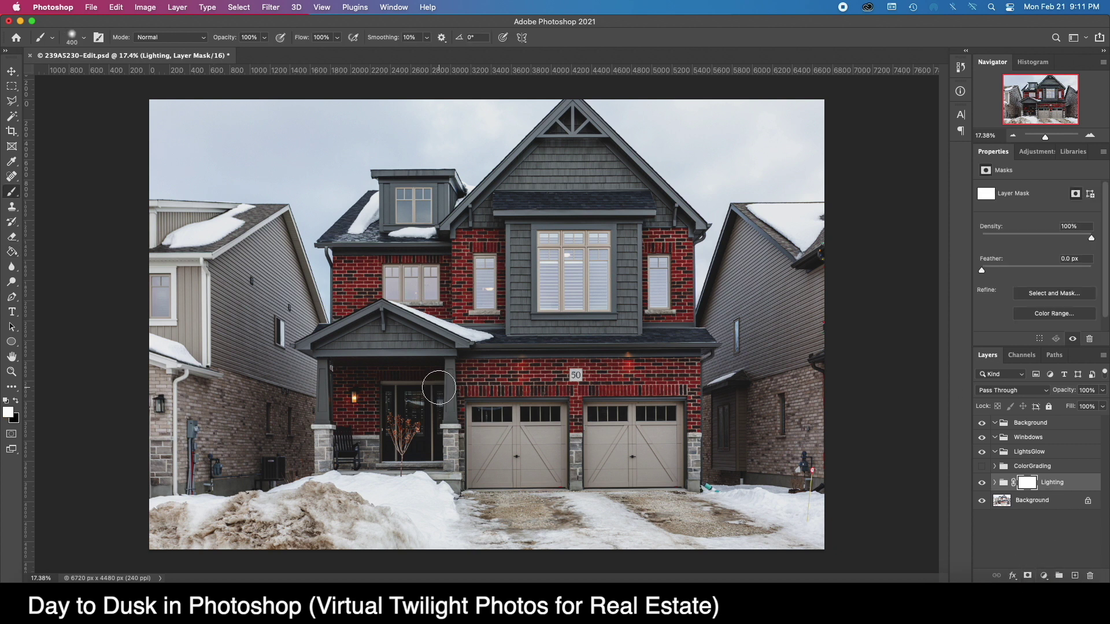
left_click(80, 46)
left_click_drag(75, 100, 49, 99)
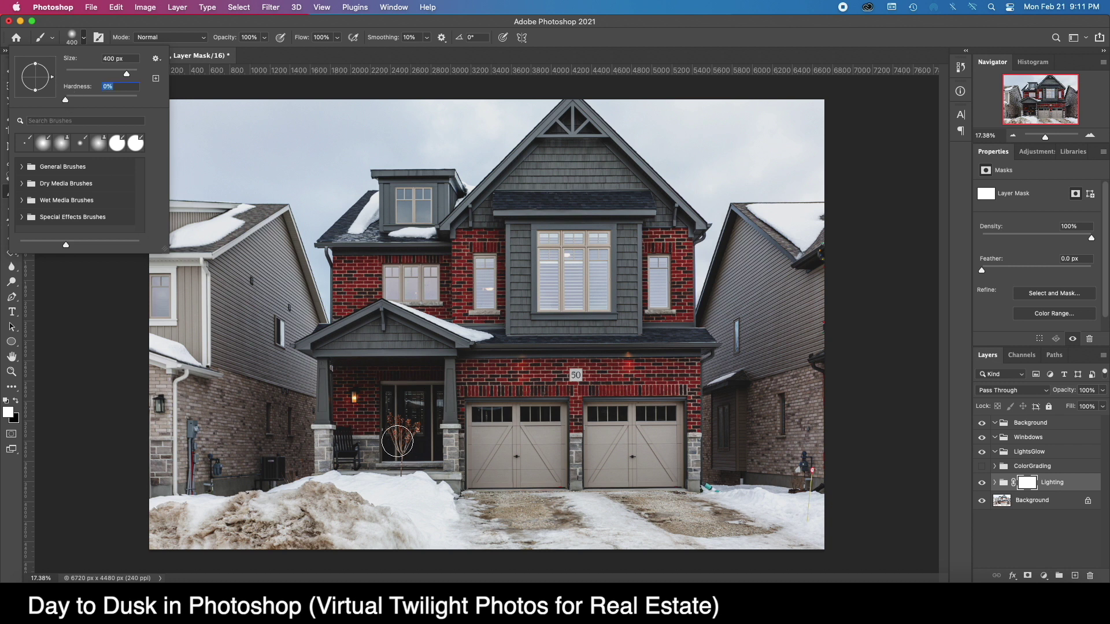
key("Return")
Enlarge the brush to 1200 px, switch its color to black and set its opacity to 30%
key("bracketright")
key("bracketright")
key("bracketright")
key("bracketright")
key("bracketright")
key("bracketright")
key("bracketright")
key("bracketright")
key("x")
left_click(266, 39)
left_click_drag(267, 51, 227, 51)
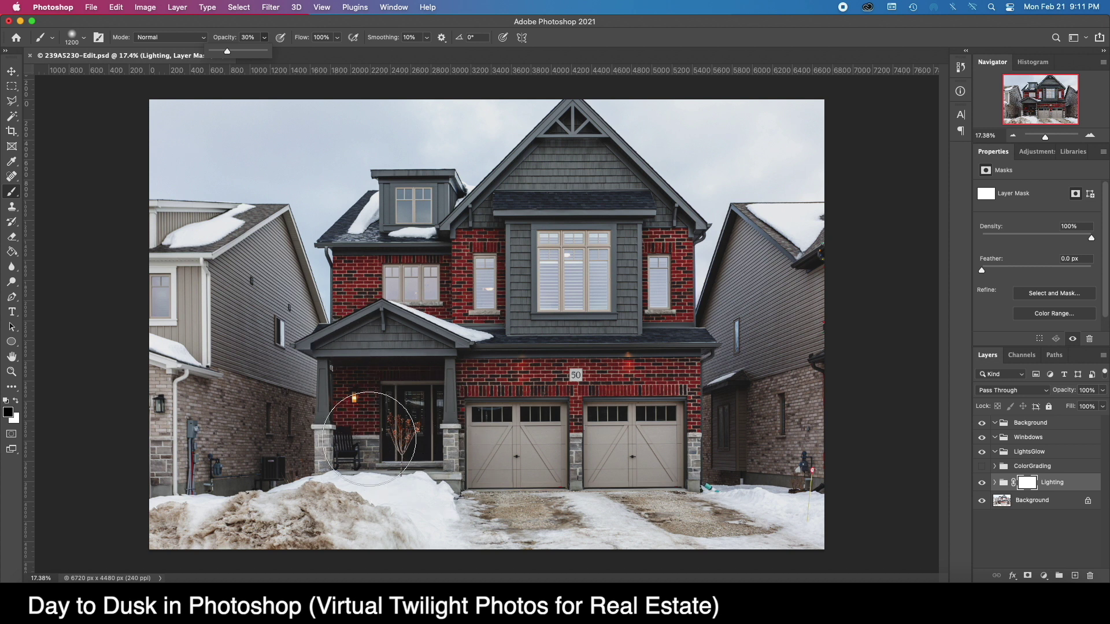
Paint black on the Lighting group's mask over the front porch and across the upper-storey windows, using a 700 px brush for the windows
mouse_move(372, 396)
left_mouse_down()
mouse_move(413, 393)
mouse_move(413, 451)
mouse_move(370, 390)
mouse_move(430, 389)
mouse_move(375, 375)
mouse_move(359, 393)
mouse_move(364, 439)
mouse_move(430, 428)
left_mouse_up()
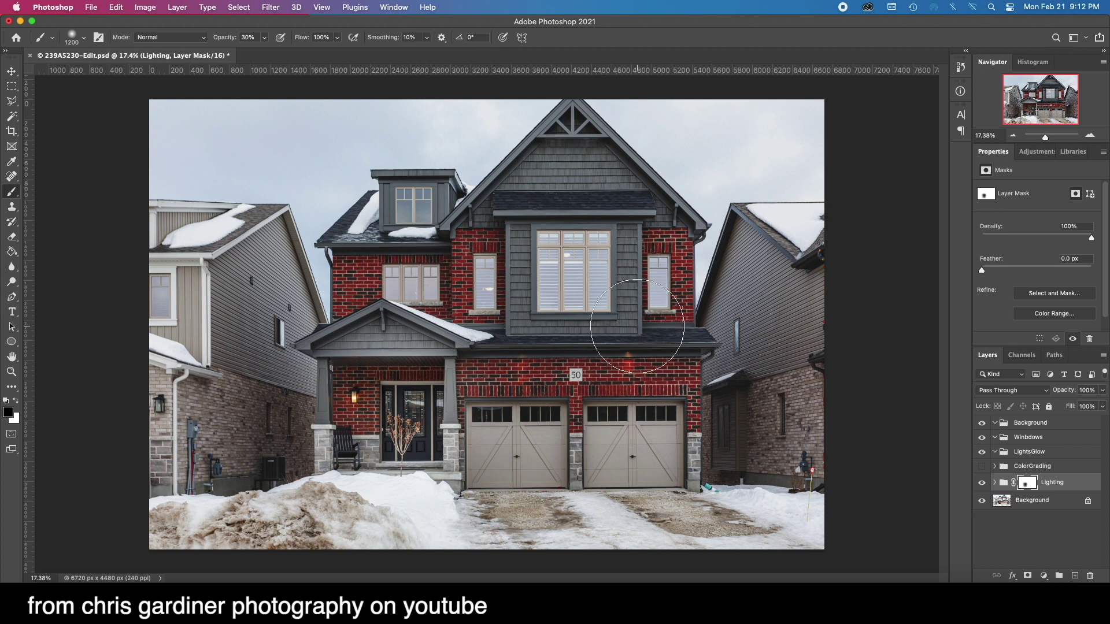
key("bracketleft")
key("bracketleft")
key("bracketleft")
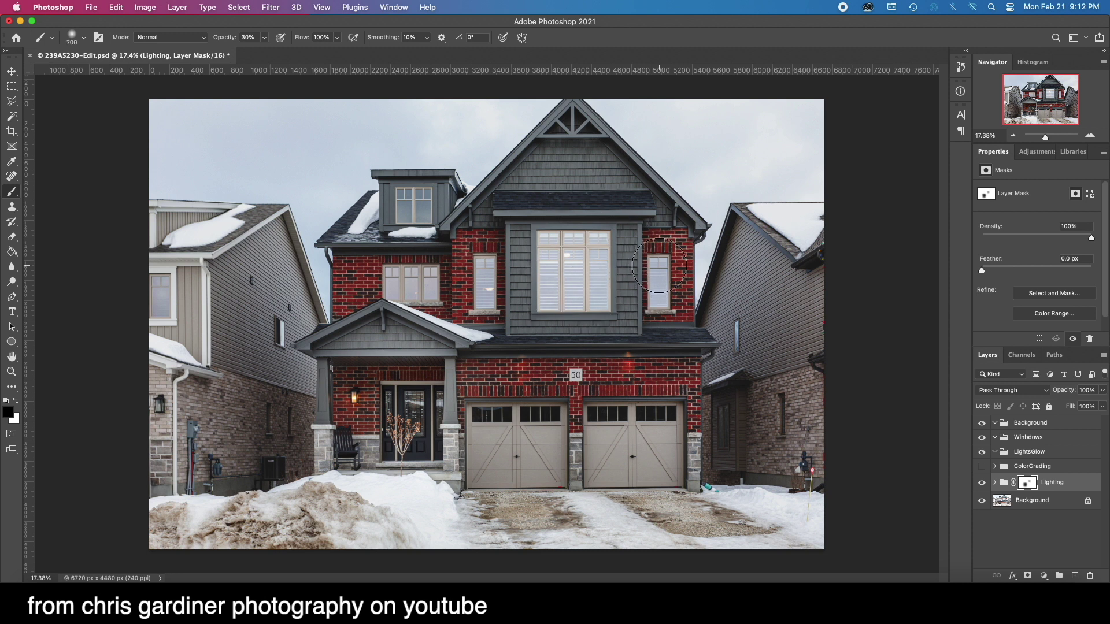
mouse_move(494, 263)
left_mouse_down()
mouse_move(427, 257)
mouse_move(397, 292)
mouse_move(411, 291)
left_mouse_up()
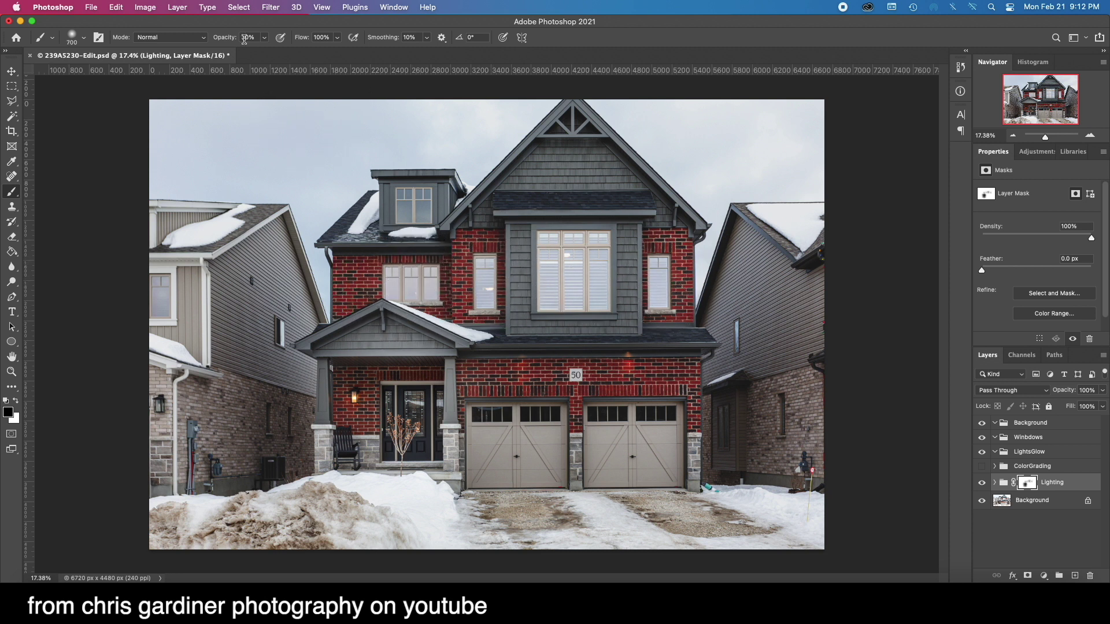
key("bracketleft")
key("bracketleft")
key("bracketleft")
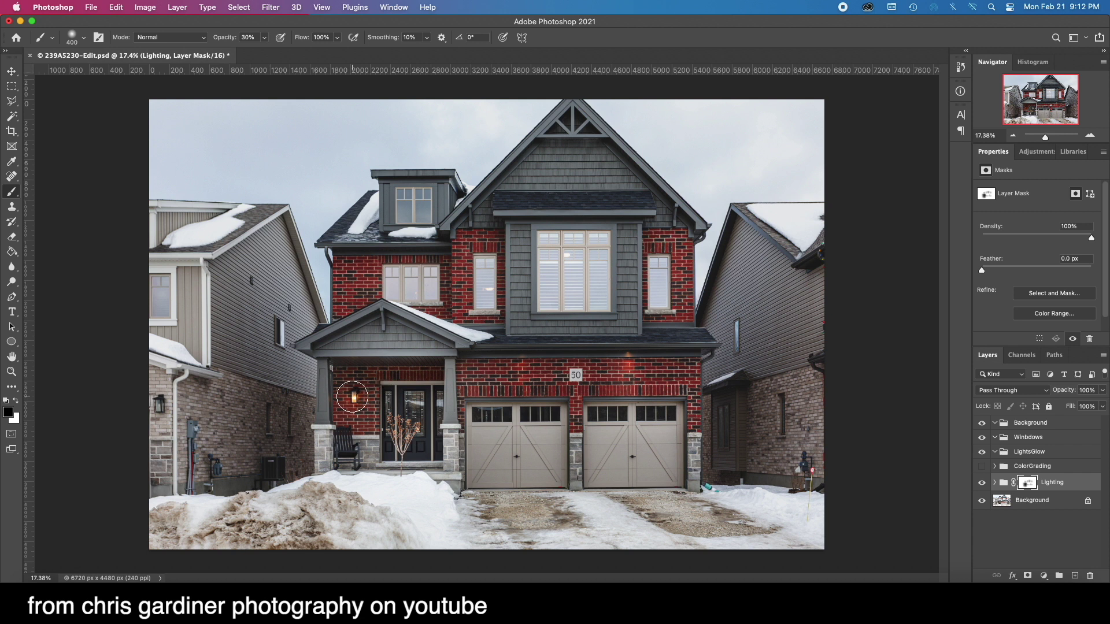
key("bracketright")
key("bracketright")
Add a new layer inside the LightsGlow group and set the foreground color to a warm orange with a hue of about 37°
left_click(1025, 452)
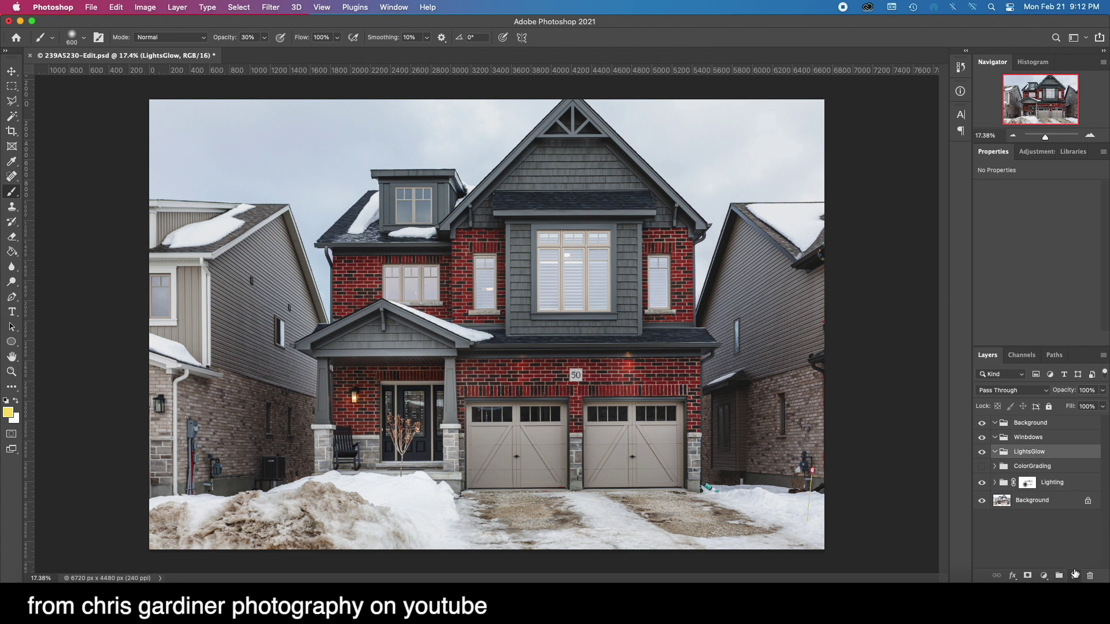
left_click(1075, 576)
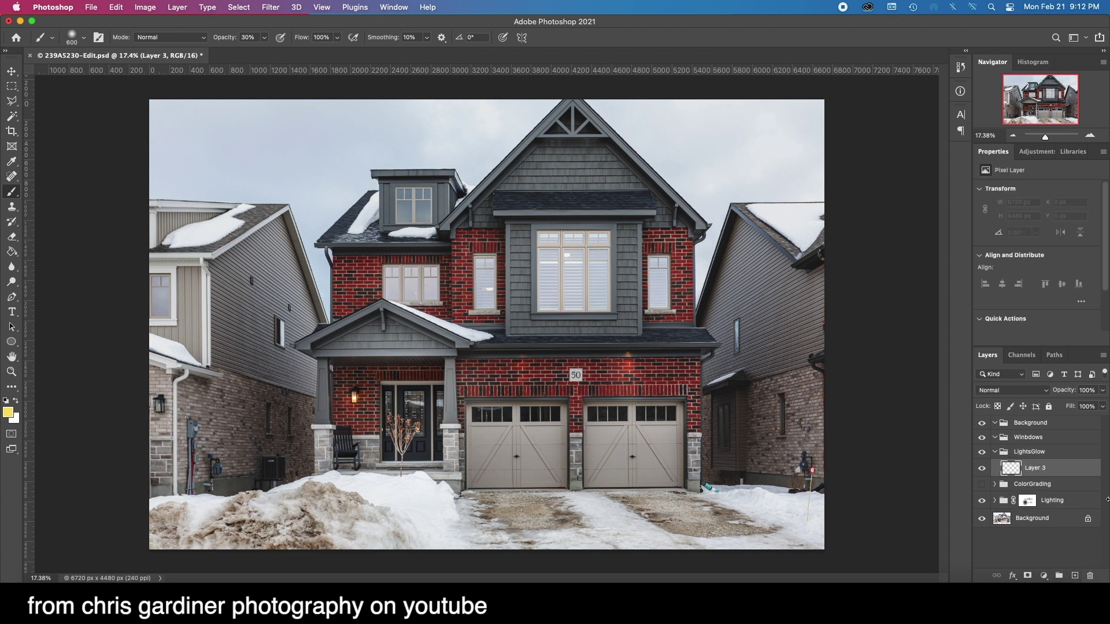
left_click(8, 412)
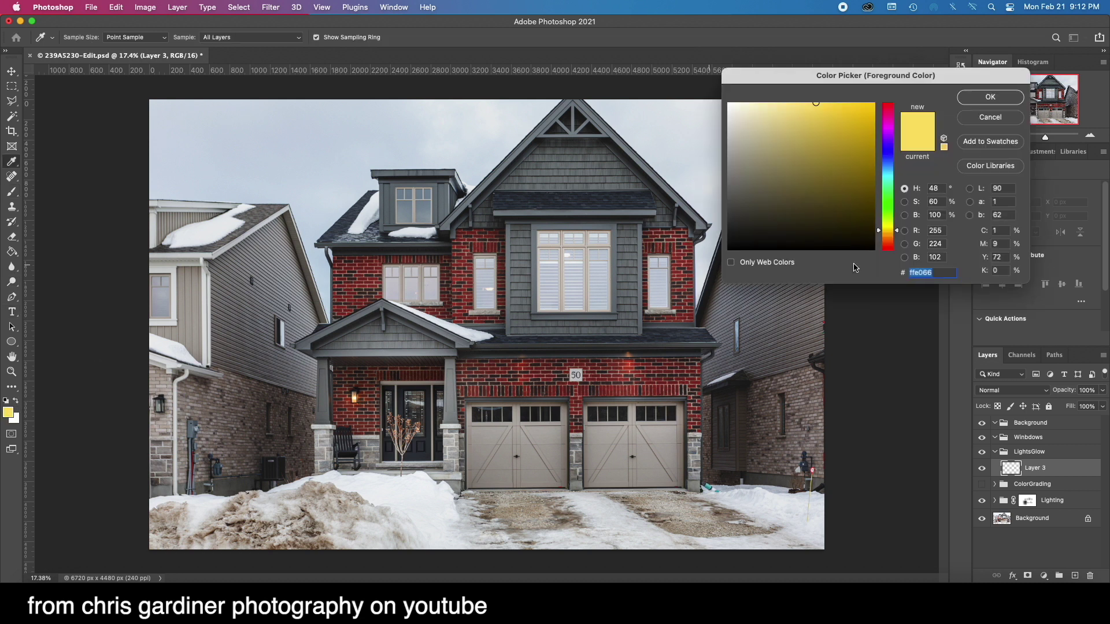
left_click_drag(895, 233, 897, 237)
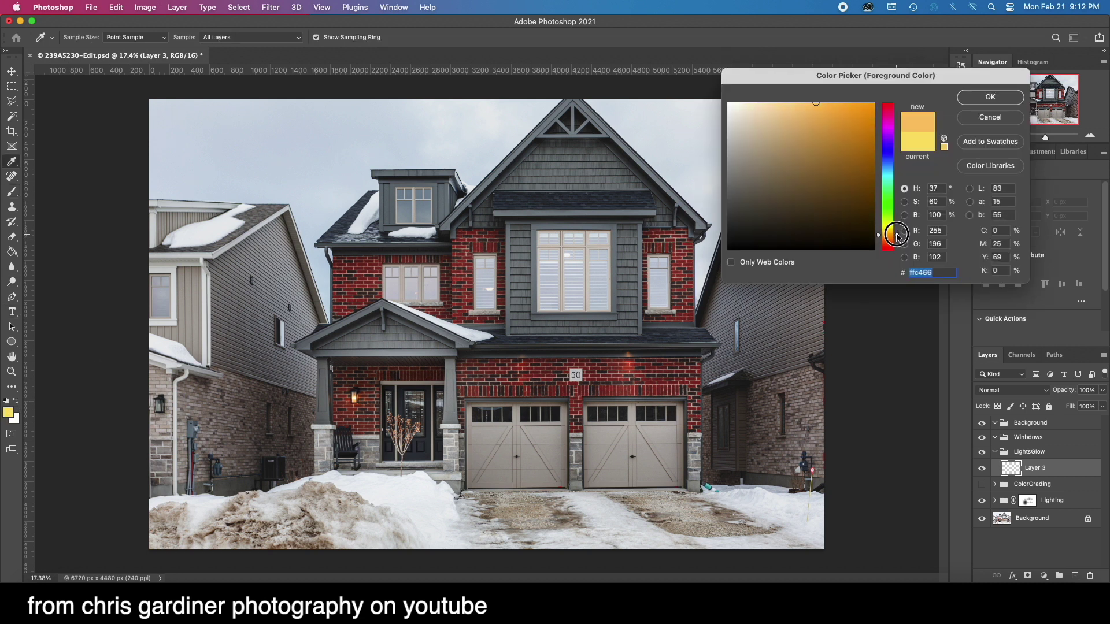
left_click(833, 109)
left_click(989, 96)
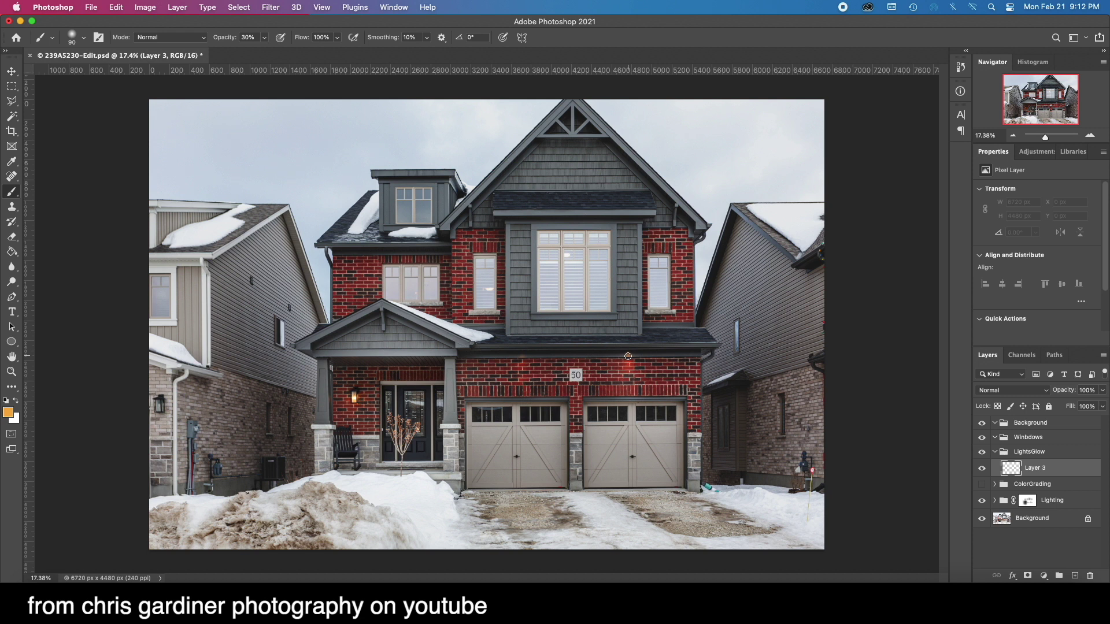
key("bracketright")
key("bracketright")
key("bracketright")
key("bracketright")
key("bracketright")
key("bracketright")
key("bracketright")
key("bracketright")
key("bracketright")
key("bracketright")
key("bracketleft")
key("bracketleft")
key("bracketleft")
key("bracketleft")
key("bracketleft")
key("bracketleft")
key("bracketleft")
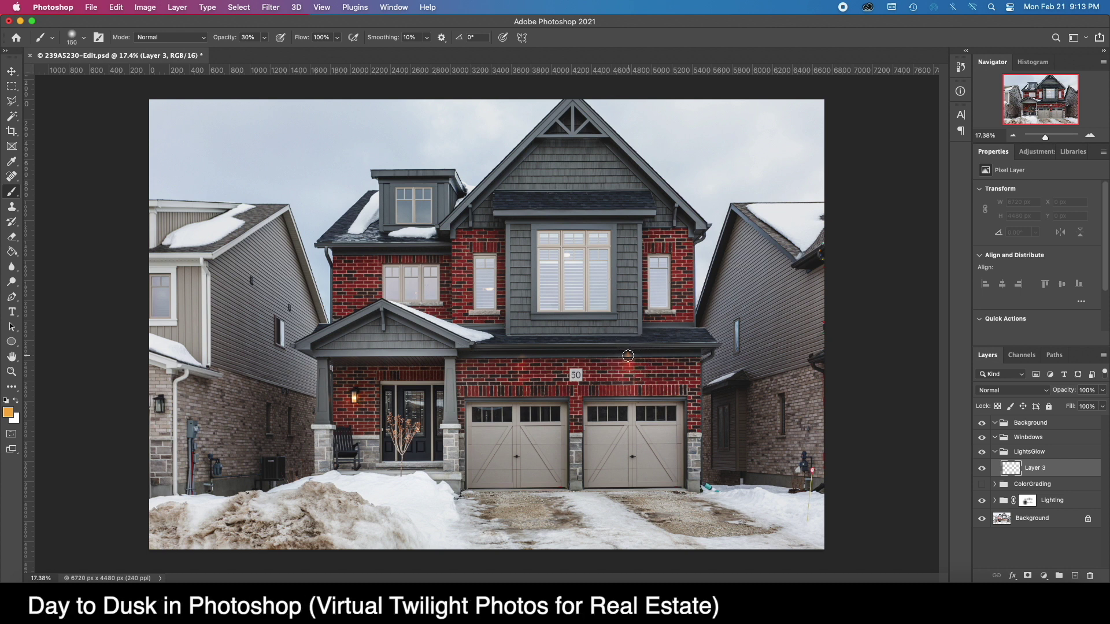
key("bracketleft")
key("bracketleft")
key("bracketright")
key("bracketright")
key("bracketright")
Turn off Transparency Shapes Layer for the new glow layer and set its blend mode to Color Dodge
double_click(1074, 470)
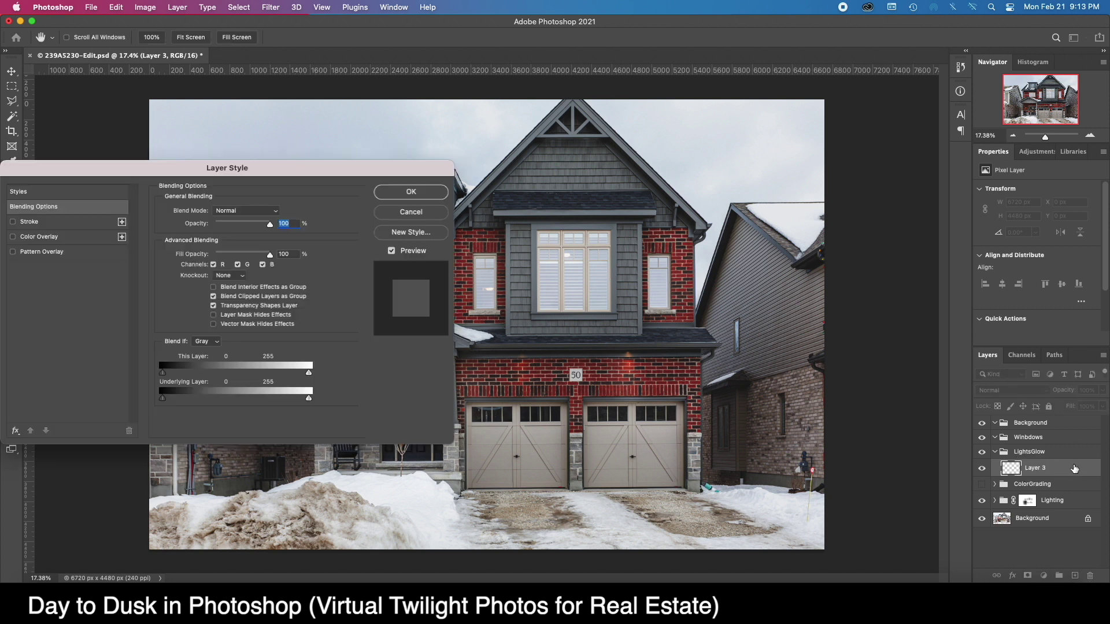
left_click(243, 307)
left_click(247, 211)
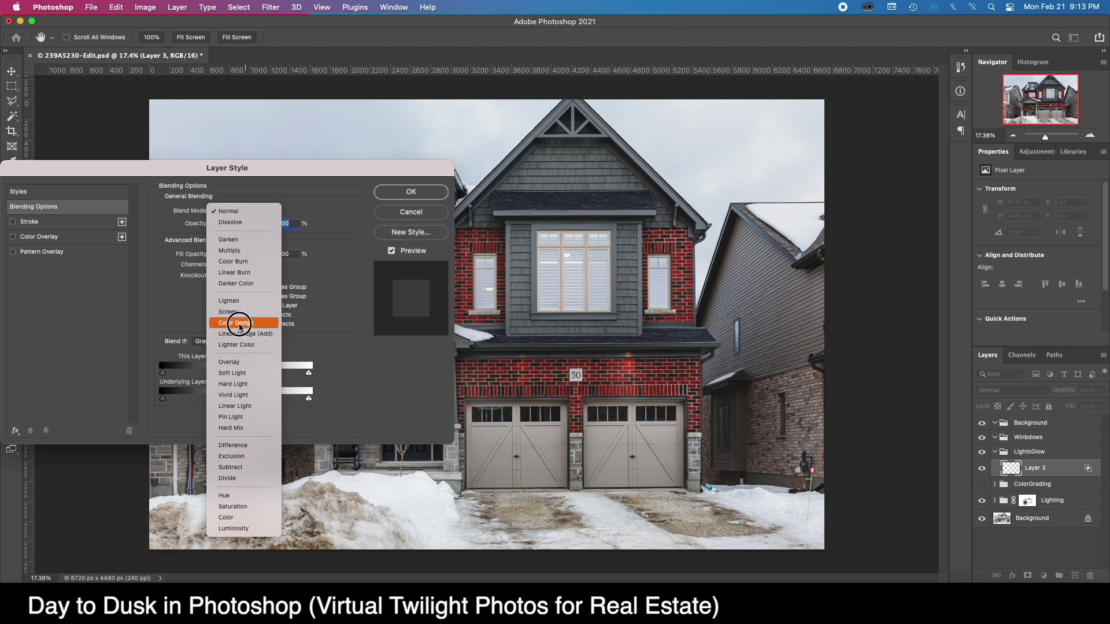
left_click(240, 323)
left_click(411, 191)
Set the brush to 80 px and 8% opacity, and select the whole canvas
key("bracketleft")
key("bracketleft")
key("0")
key("8")
key("super+a")
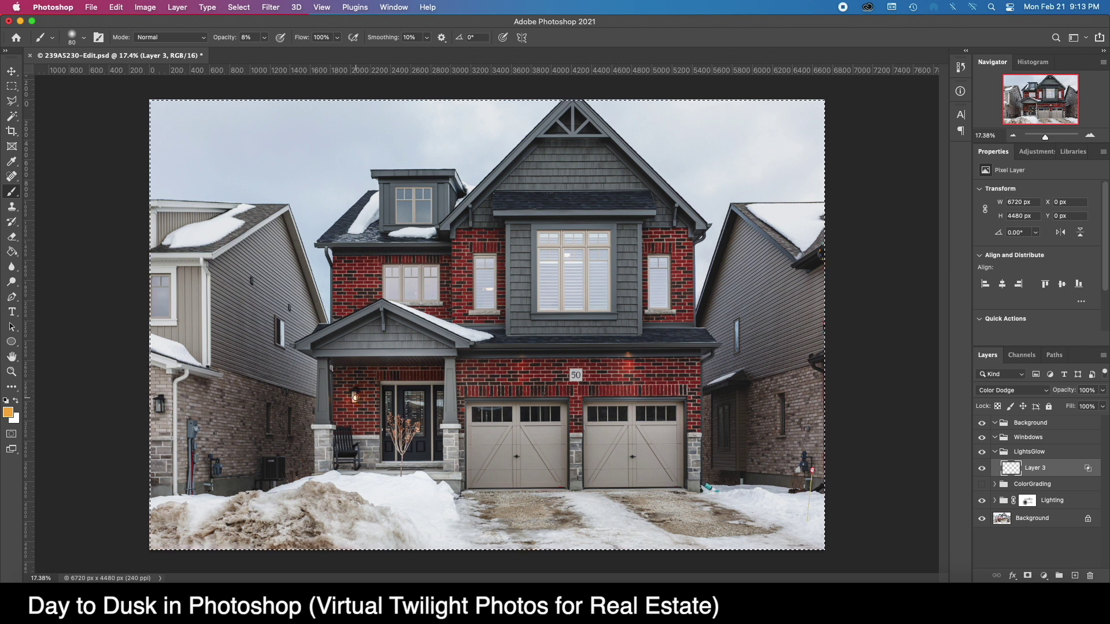
Build up an orange glow around the porch lamp with progressively larger brush dabs, enlarging the brush up to 1700 px
key("bracketright")
key("bracketright")
key("bracketright")
left_click(355, 398)
key("bracketright")
key("bracketright")
key("bracketright")
key("bracketright")
key("bracketright")
key("bracketright")
key("bracketright")
key("bracketright")
key("bracketright")
key("bracketright")
key("bracketright")
key("bracketright")
key("bracketright")
key("bracketright")
key("bracketright")
key("bracketright")
key("bracketright")
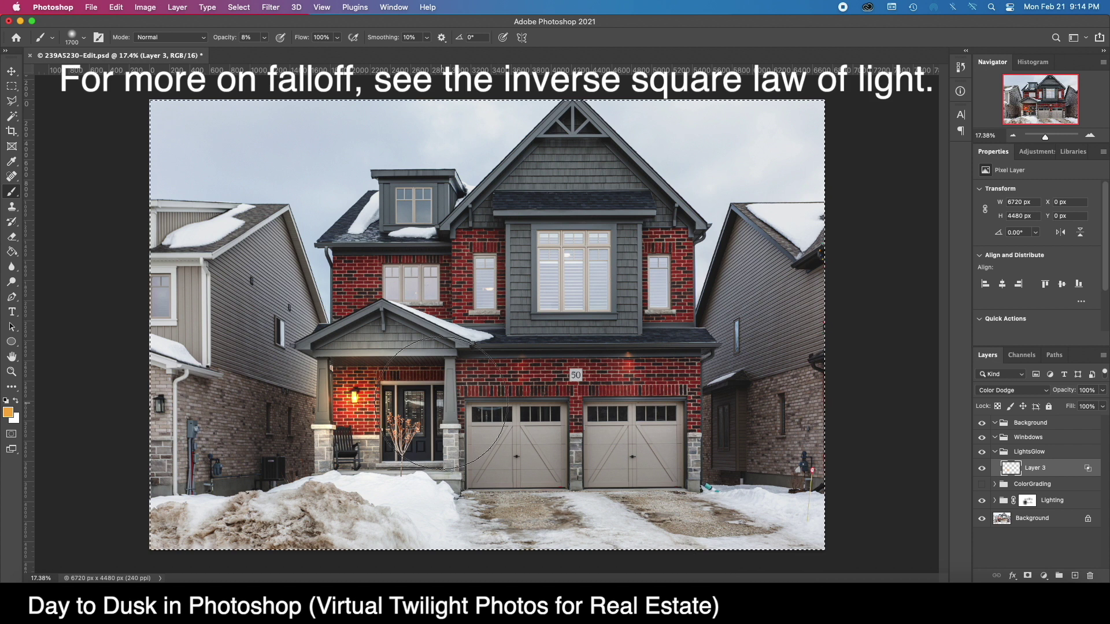
Build up an orange glow below the light over the left garage door, growing the brush from 100 px to 1200 px
key("bracketleft")
key("bracketleft")
key("bracketleft")
key("bracketleft")
key("bracketleft")
key("bracketleft")
key("bracketleft")
key("bracketleft")
key("bracketleft")
key("bracketleft")
key("bracketleft")
key("bracketleft")
key("bracketleft")
key("bracketleft")
key("bracketleft")
key("bracketleft")
key("bracketleft")
key("bracketleft")
key("bracketleft")
key("bracketleft")
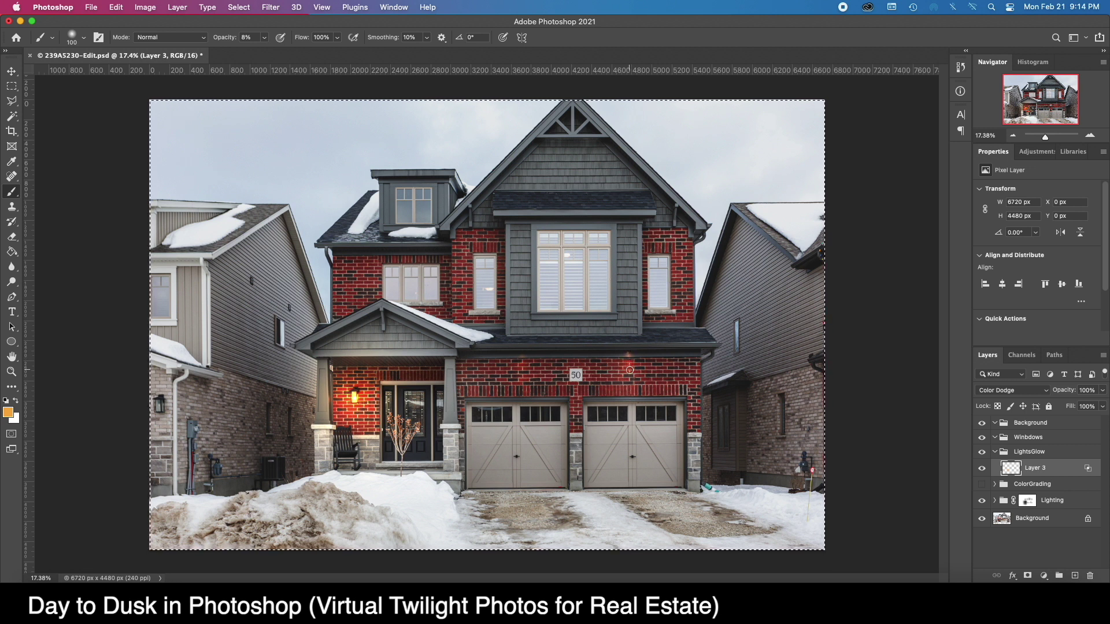
left_click(523, 355)
key("bracketright")
key("bracketright")
key("bracketright")
key("bracketright")
key("bracketright")
key("bracketright")
key("bracketright")
key("bracketright")
key("bracketright")
key("bracketright")
key("bracketright")
key("bracketright")
key("bracketright")
key("bracketright")
key("bracketright")
key("bracketright")
key("bracketright")
key("bracketright")
key("bracketright")
key("bracketright")
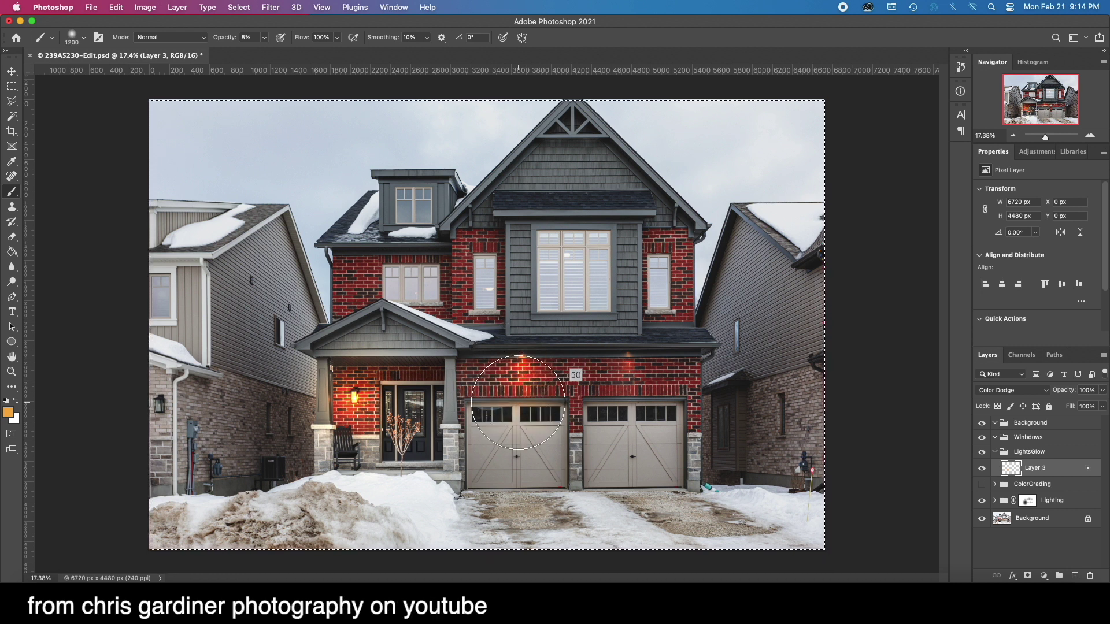
Build up an orange glow below the light over the right garage door, starting with an 80 px brush and enlarging it
key("bracketleft")
key("bracketleft")
key("bracketleft")
key("bracketleft")
key("bracketleft")
key("bracketleft")
key("bracketleft")
key("bracketleft")
key("bracketleft")
key("bracketleft")
key("bracketleft")
key("bracketleft")
key("bracketleft")
key("bracketleft")
key("bracketleft")
key("bracketleft")
key("bracketleft")
key("bracketleft")
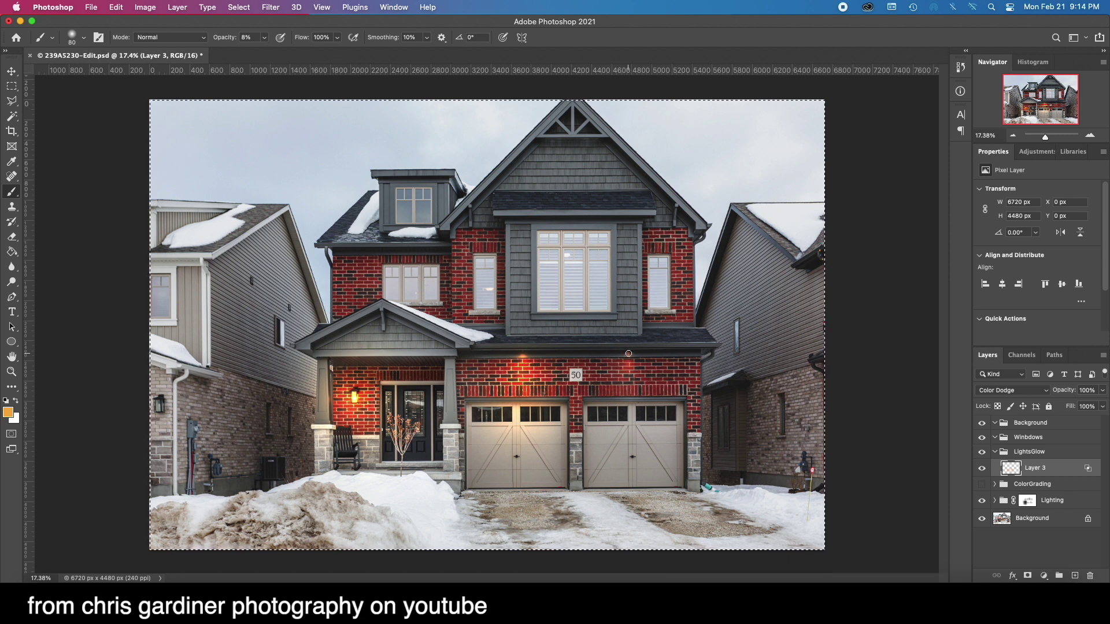
left_click(628, 355)
key("bracketright")
key("bracketright")
key("bracketright")
key("bracketright")
key("bracketright")
key("bracketright")
key("bracketright")
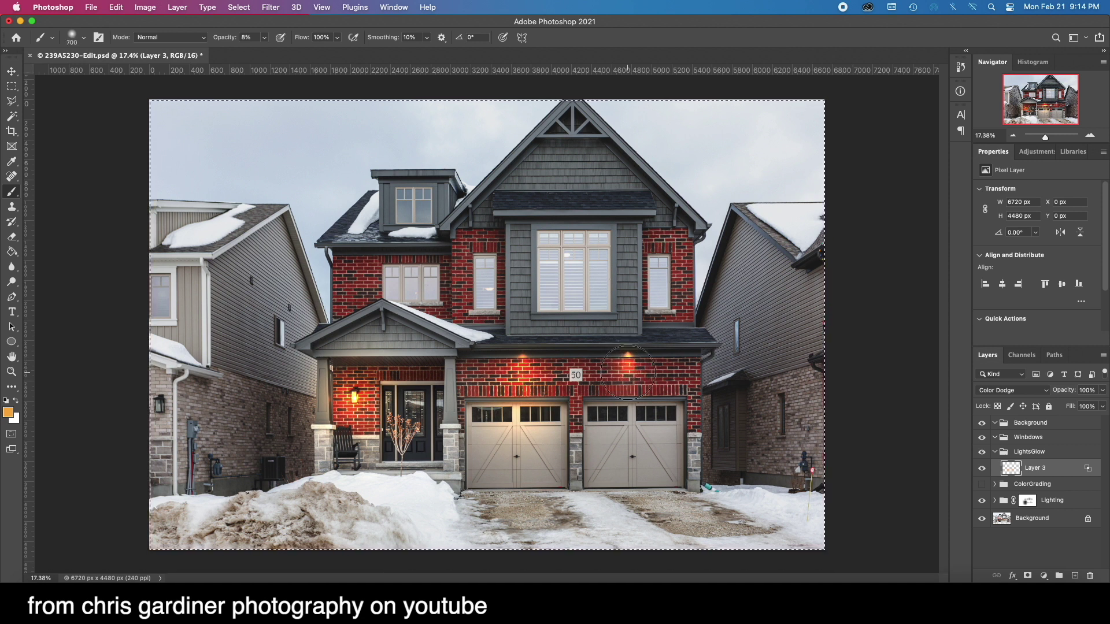
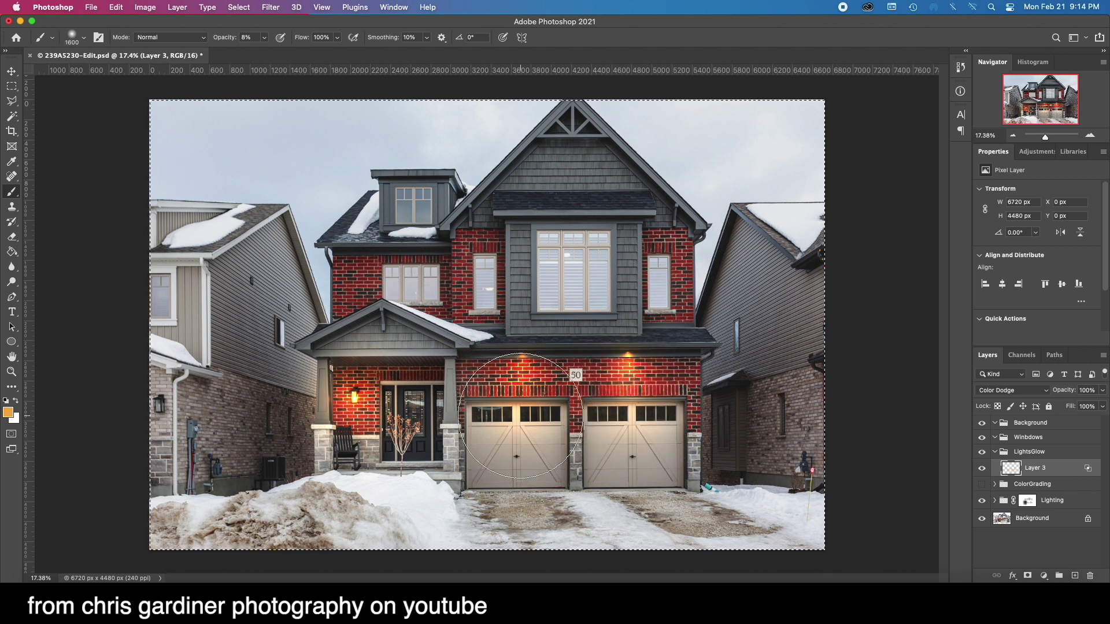
Intensify the glow on the left garage door and the brick above it with 1400 px and 1200 px brushes
key("bracketleft")
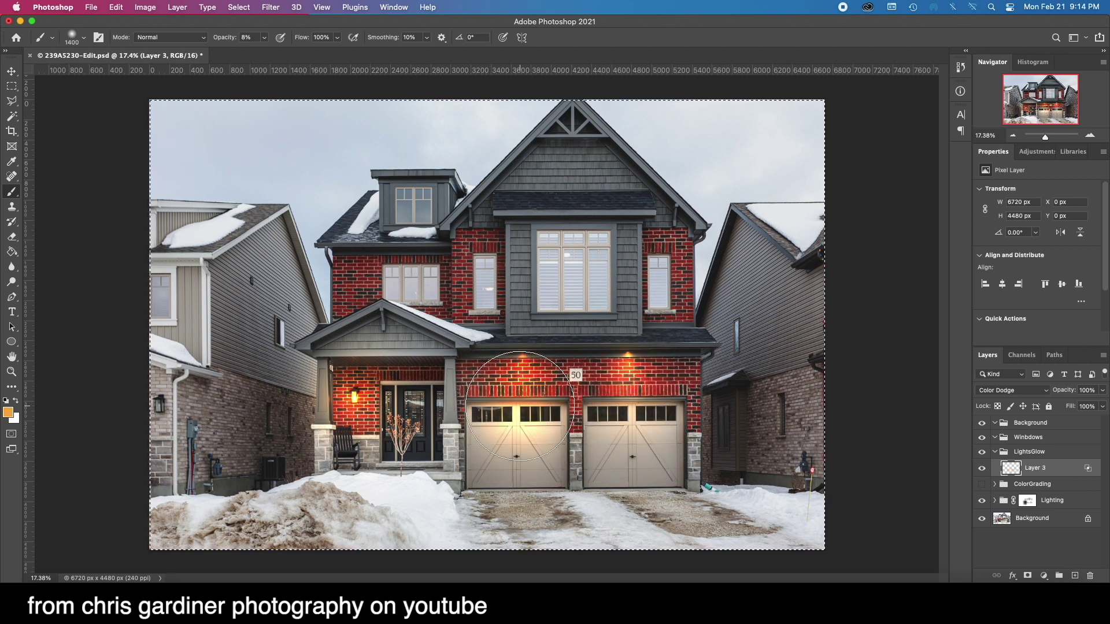
left_click_drag(523, 404, 526, 386)
key("bracketleft")
key("bracketleft")
key("bracketleft")
key("bracketleft")
key("bracketleft")
key("bracketleft")
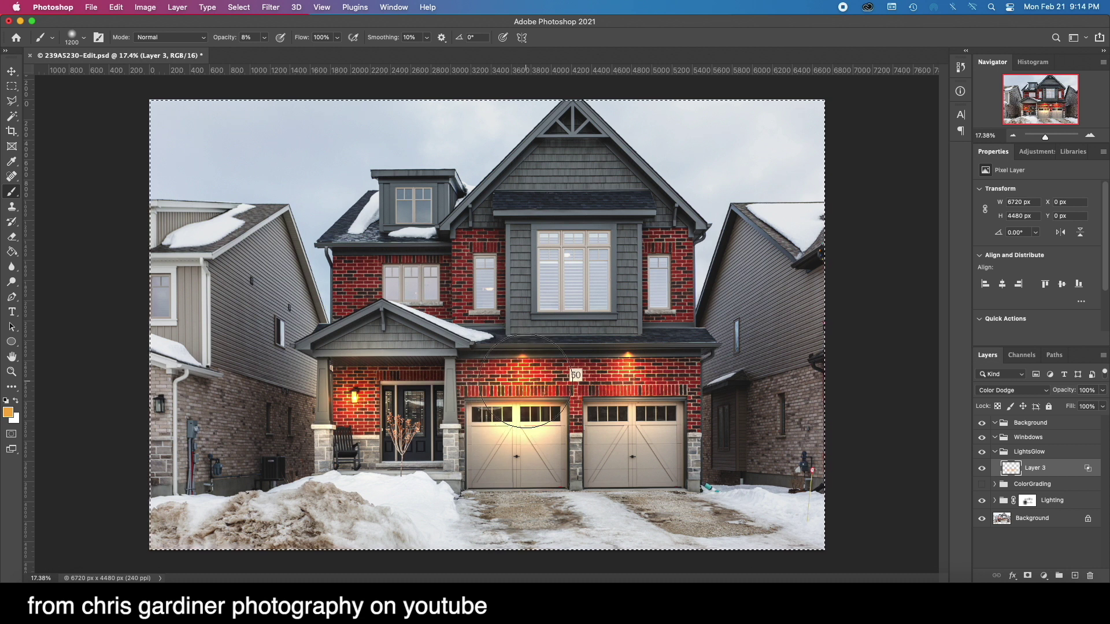
Reduce the brush to 250 px and add a layer mask to the glow layer
key("bracketleft")
key("bracketleft")
key("bracketleft")
key("bracketleft")
key("bracketleft")
key("bracketright")
mouse_move(376, 471)
left_mouse_down()
mouse_move(445, 468)
mouse_move(443, 479)
mouse_move(464, 487)
mouse_move(427, 434)
mouse_move(434, 462)
mouse_move(415, 472)
mouse_move(434, 476)
mouse_move(321, 459)
mouse_move(362, 470)
mouse_move(331, 480)
mouse_move(343, 461)
mouse_move(331, 462)
mouse_move(328, 417)
mouse_move(346, 482)
mouse_move(322, 375)
mouse_move(429, 366)
left_mouse_up()
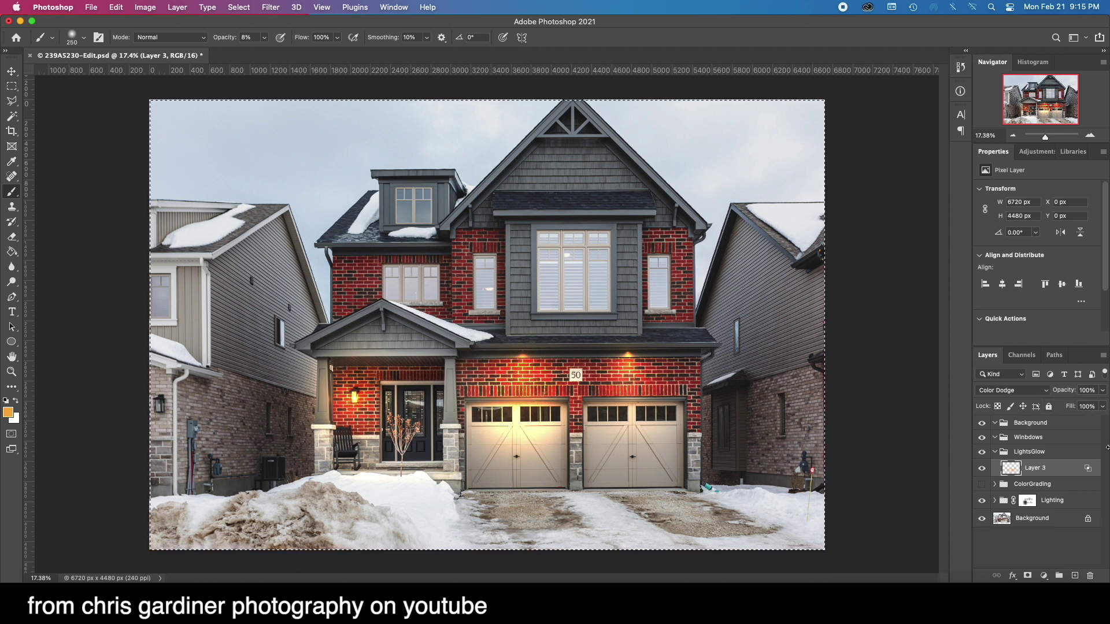
left_click(1027, 575)
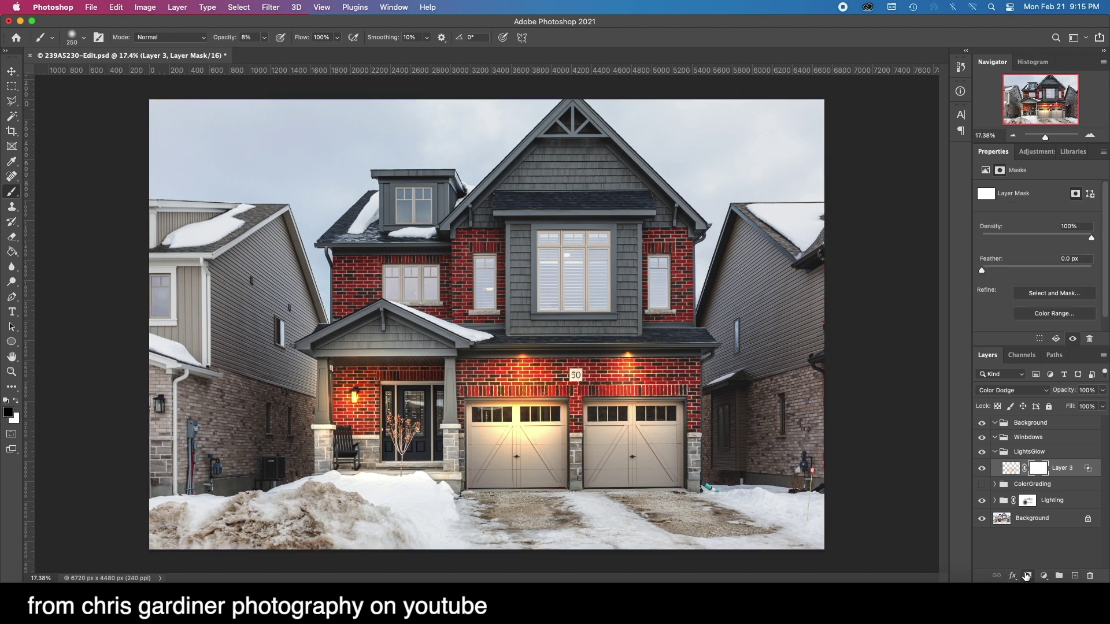
Soften the glow on the garage doors by painting black on the glow layer's mask with a 1000 px brush at 8% opacity
key("bracketright")
key("bracketright")
key("bracketright")
key("bracketright")
key("bracketright")
key("bracketright")
key("bracketright")
key("bracketright")
left_click(1011, 468)
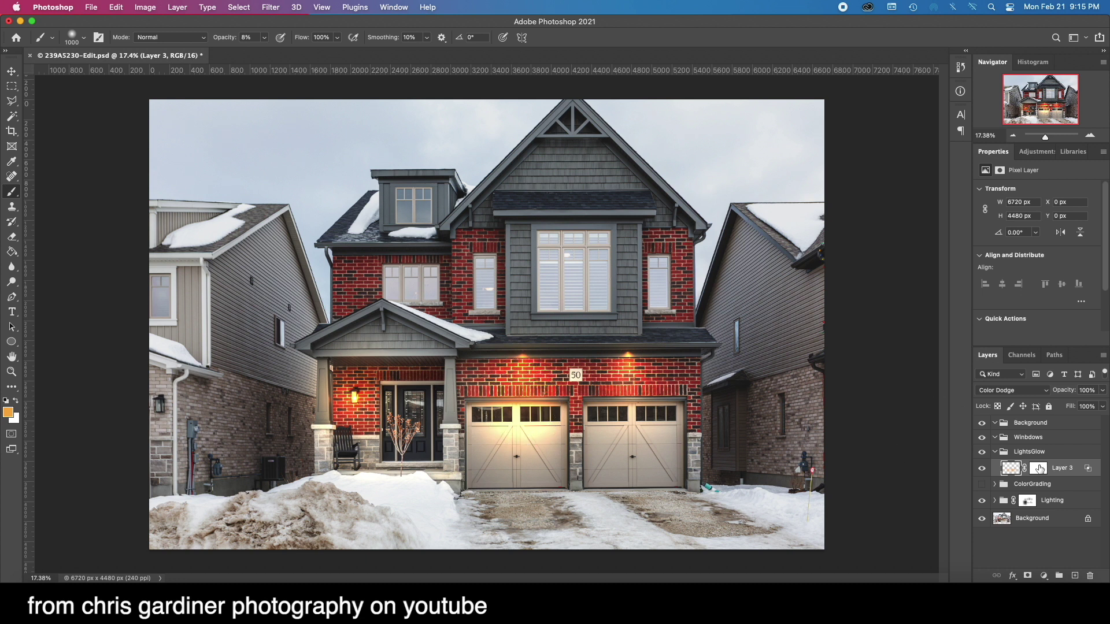
left_click(1039, 468)
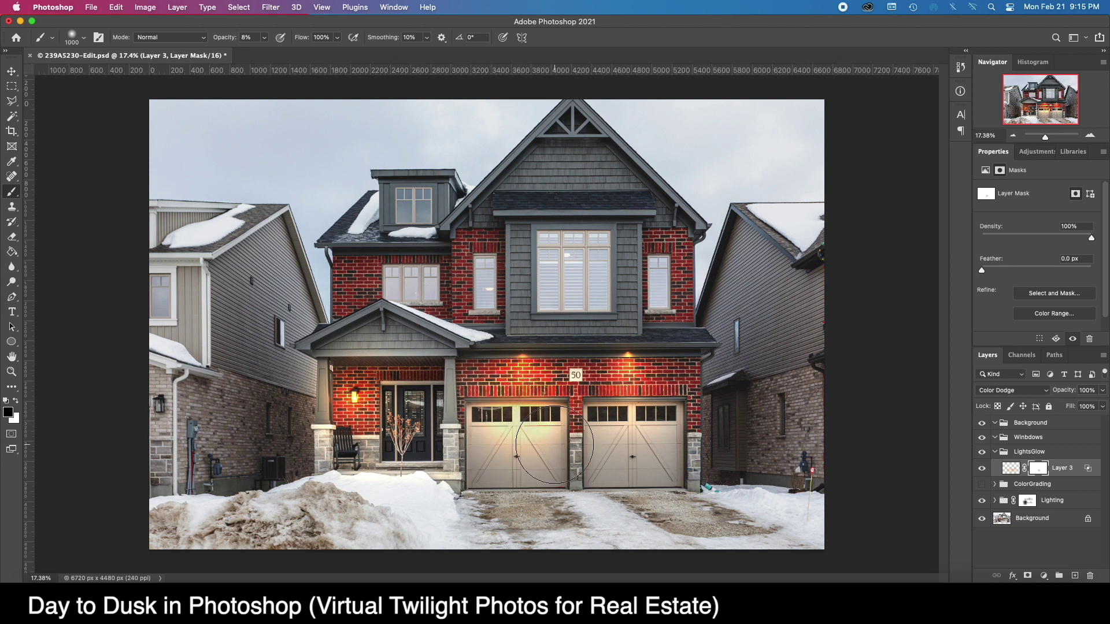
left_click(980, 469)
left_click(981, 468)
With the Winbdows group active, outline the glass panes of the house's upper-floor windows into one selection using the Polygonal Lasso
left_click(1040, 437)
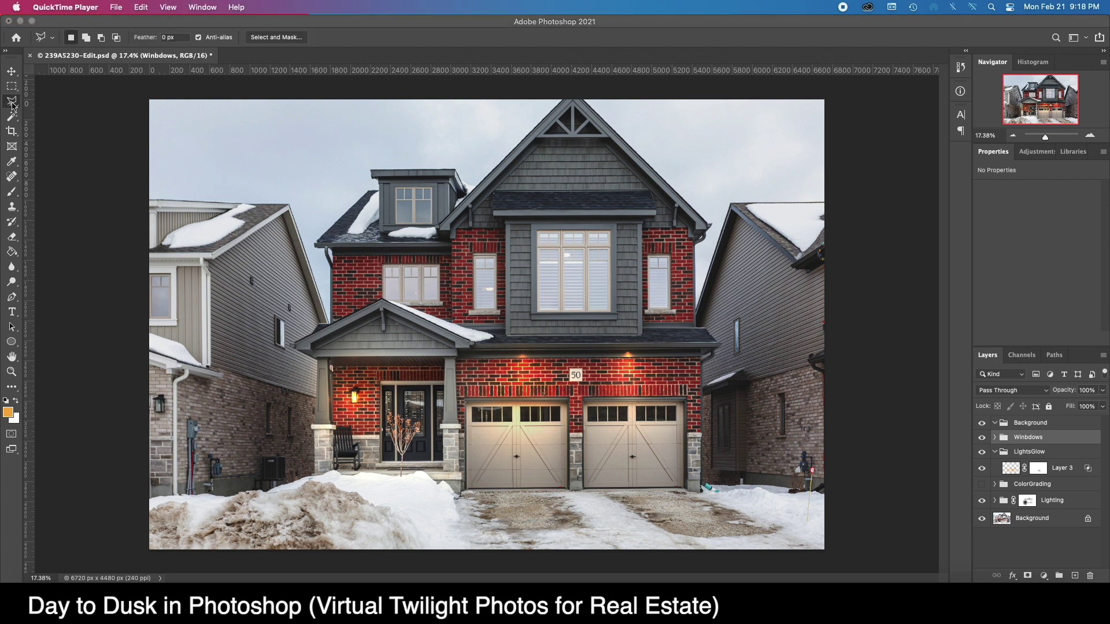
left_click(12, 103)
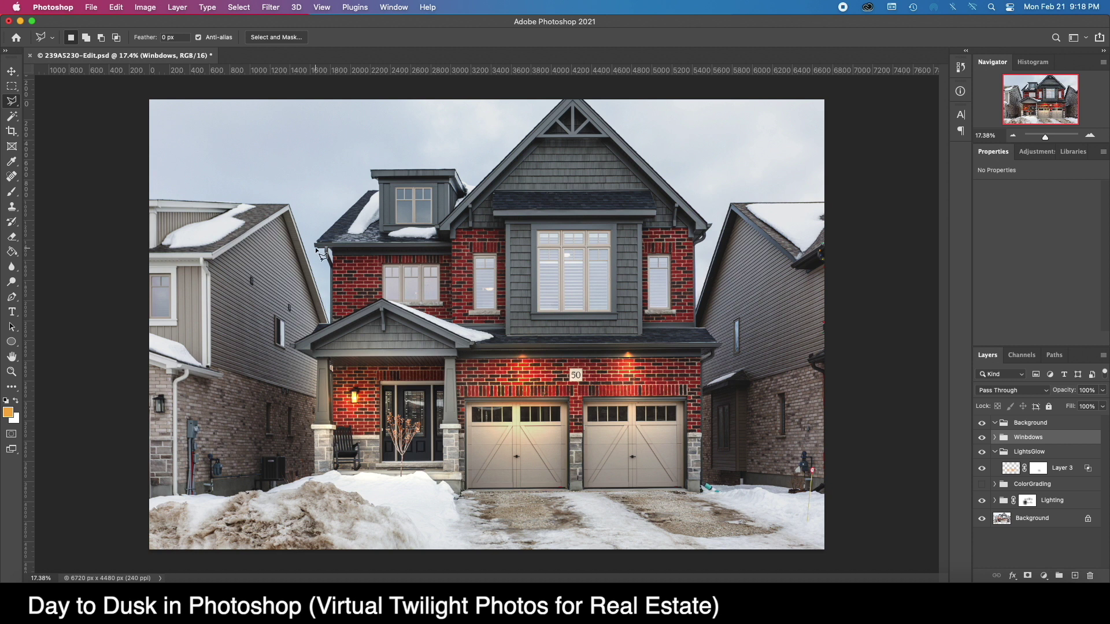
left_click(89, 41)
left_click(1089, 135)
left_click(1090, 136)
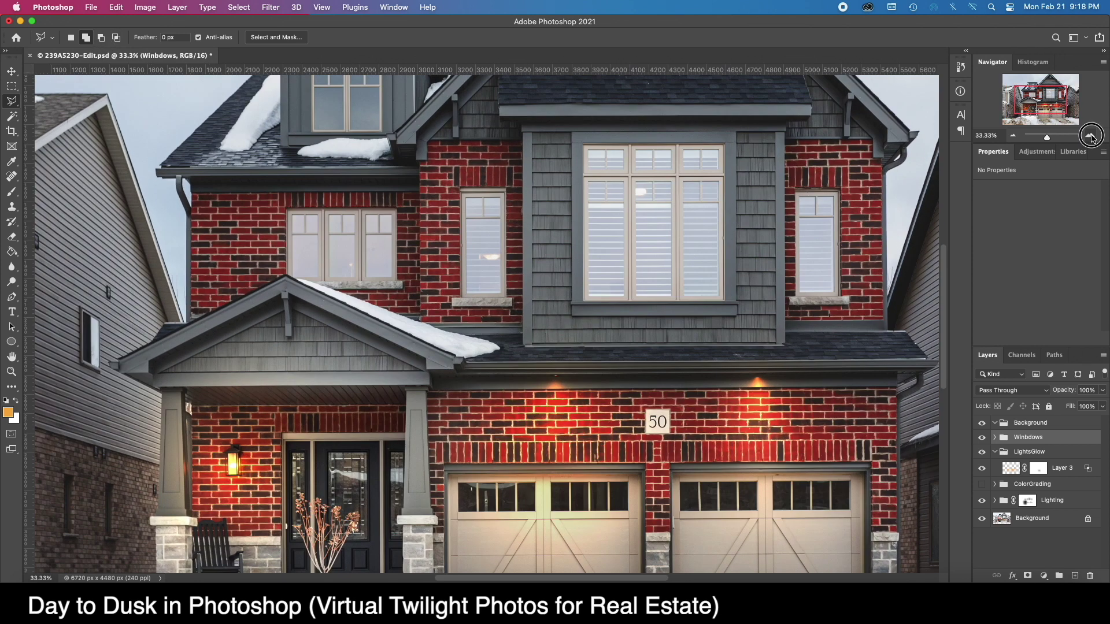
left_click(1089, 135)
left_click_drag(1032, 96, 1031, 93)
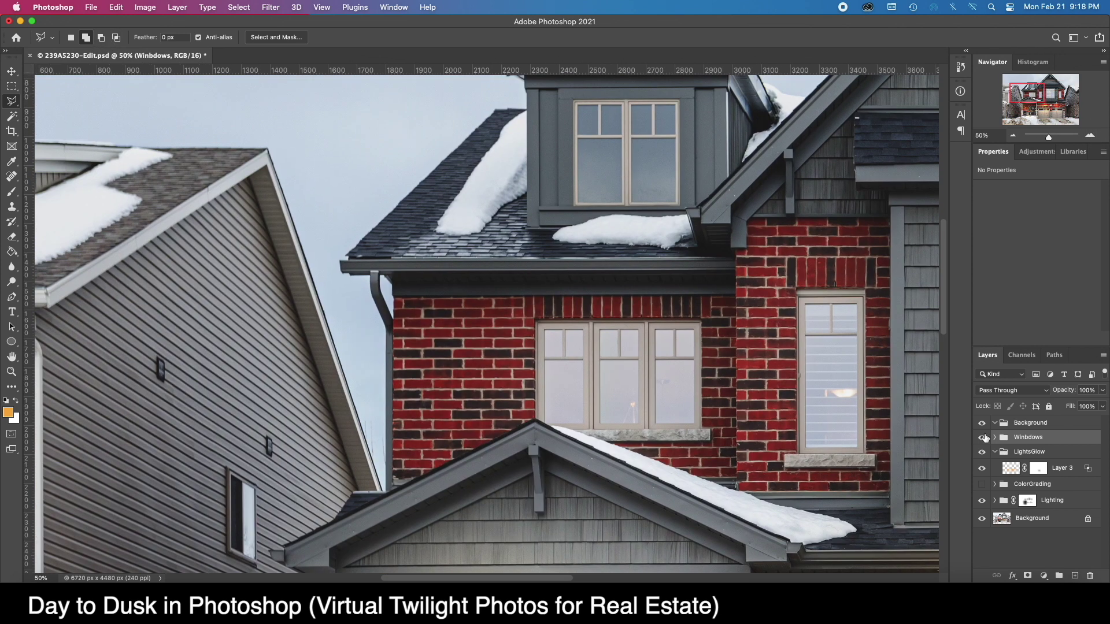
left_click(544, 426)
left_click(545, 331)
left_click(583, 328)
left_click(583, 422)
left_click(546, 424)
left_click(598, 425)
left_click(637, 328)
double_click(638, 422)
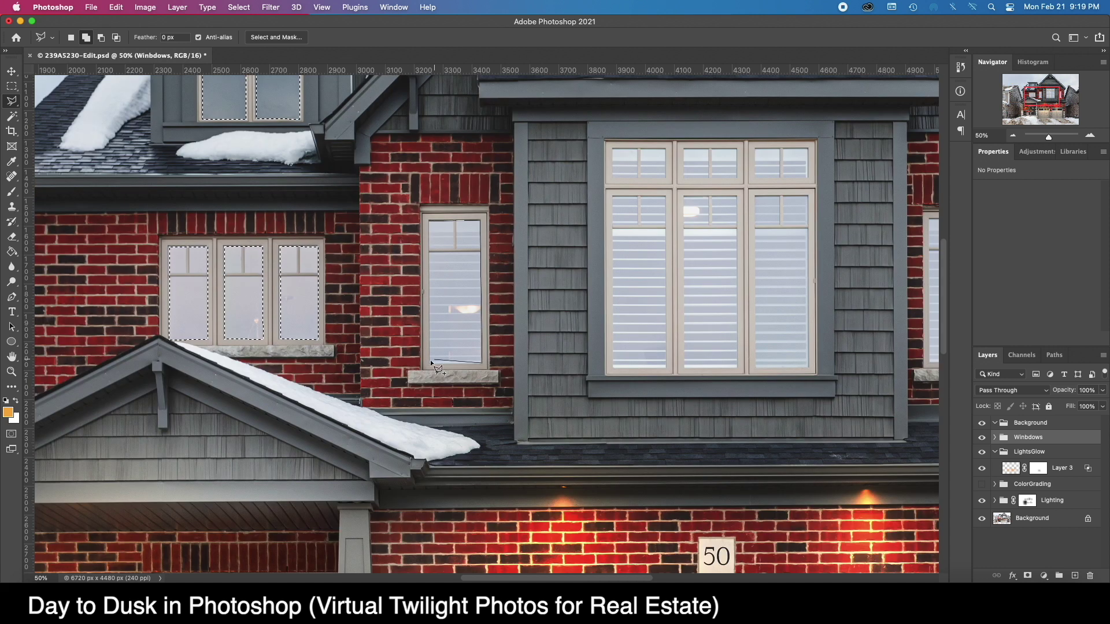
left_click(755, 149)
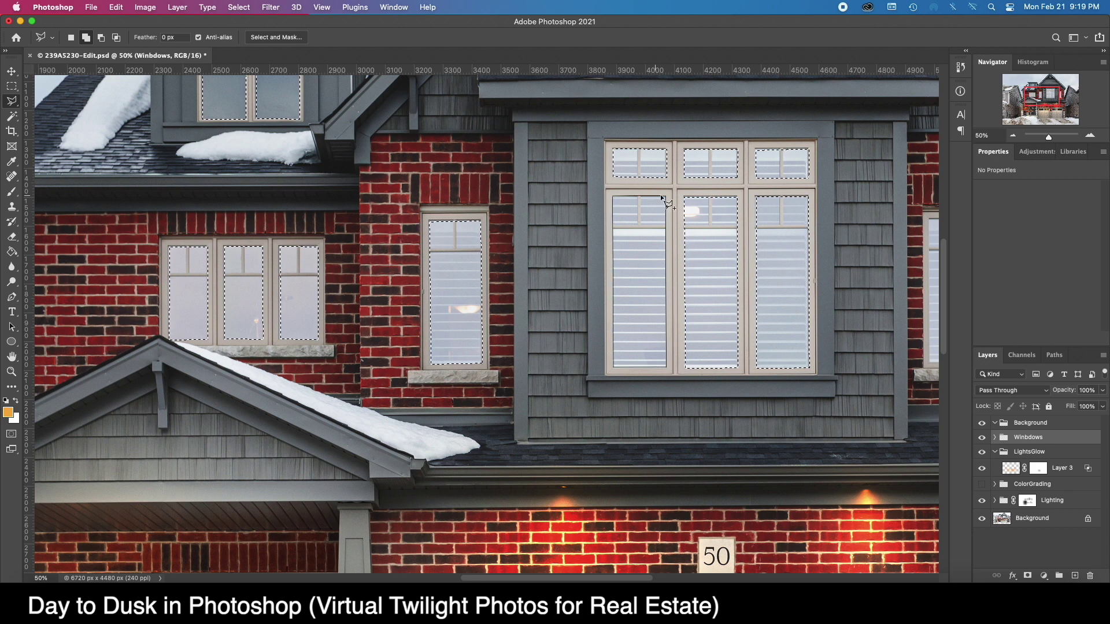
Add the glass panels of the front door and its two sidelights to the window selection with the Polygonal Lasso
scroll(660, 194, "right", 10)
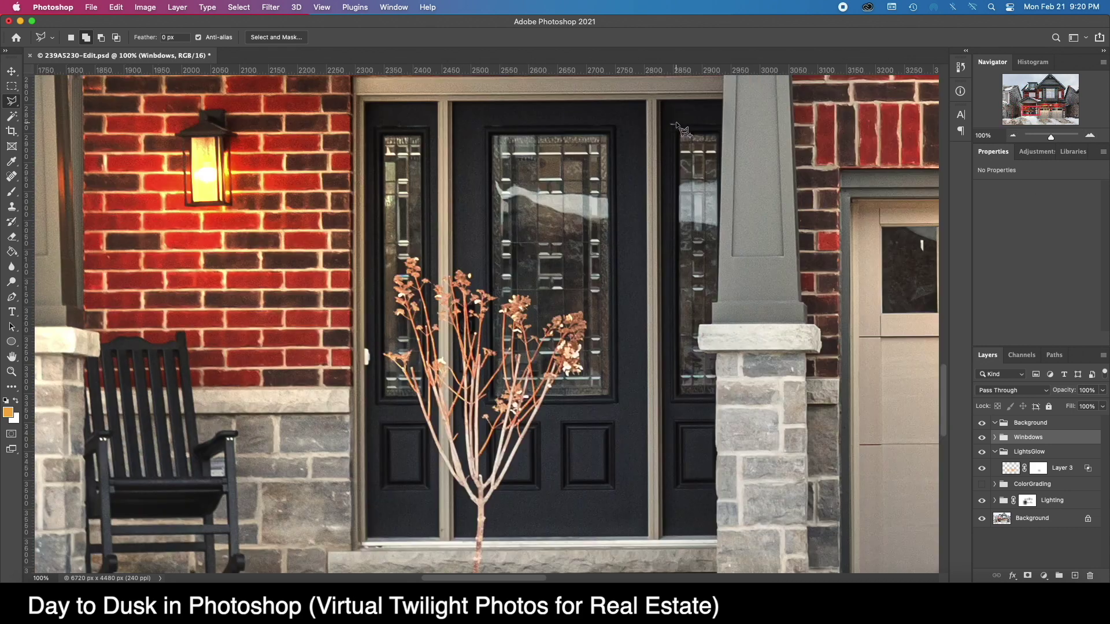
left_click(680, 135)
left_click(719, 135)
left_click(700, 326)
left_click(716, 396)
double_click(680, 396)
left_click(384, 137)
double_click(386, 397)
left_click(610, 135)
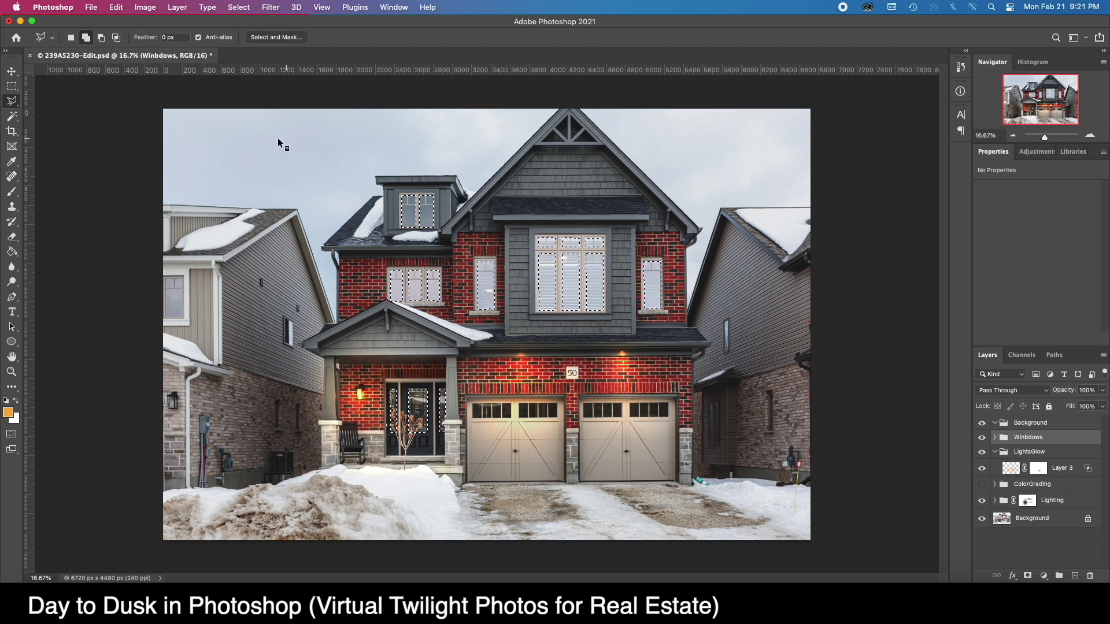
Paste a merged copy of the selected glass as a layer named windowcutout and move it into the Winbdows group
left_click(116, 7)
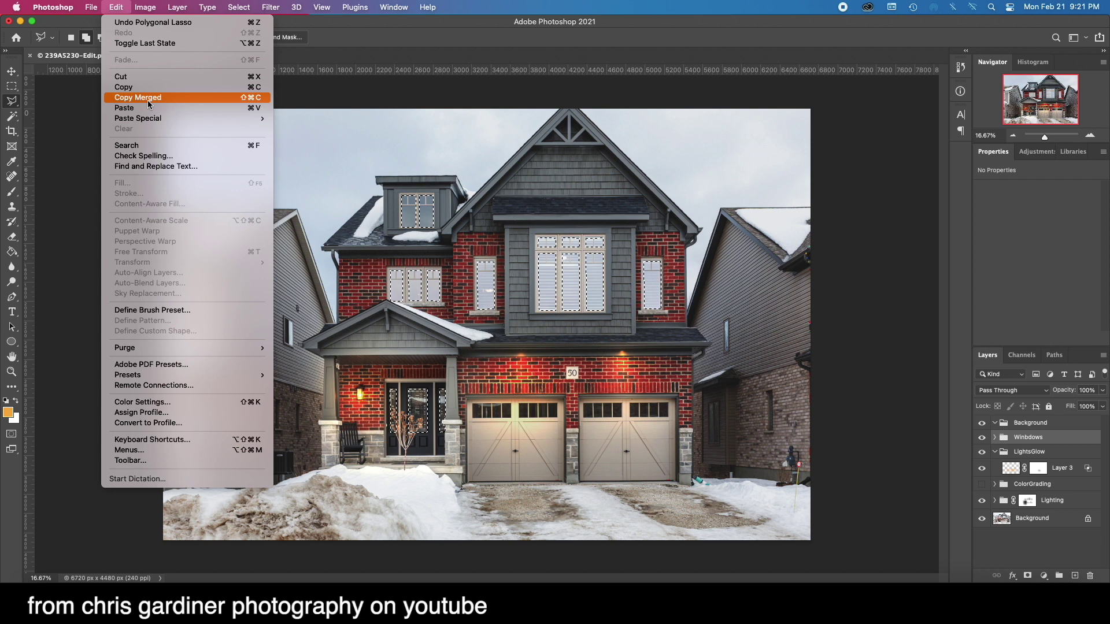
left_click(148, 100)
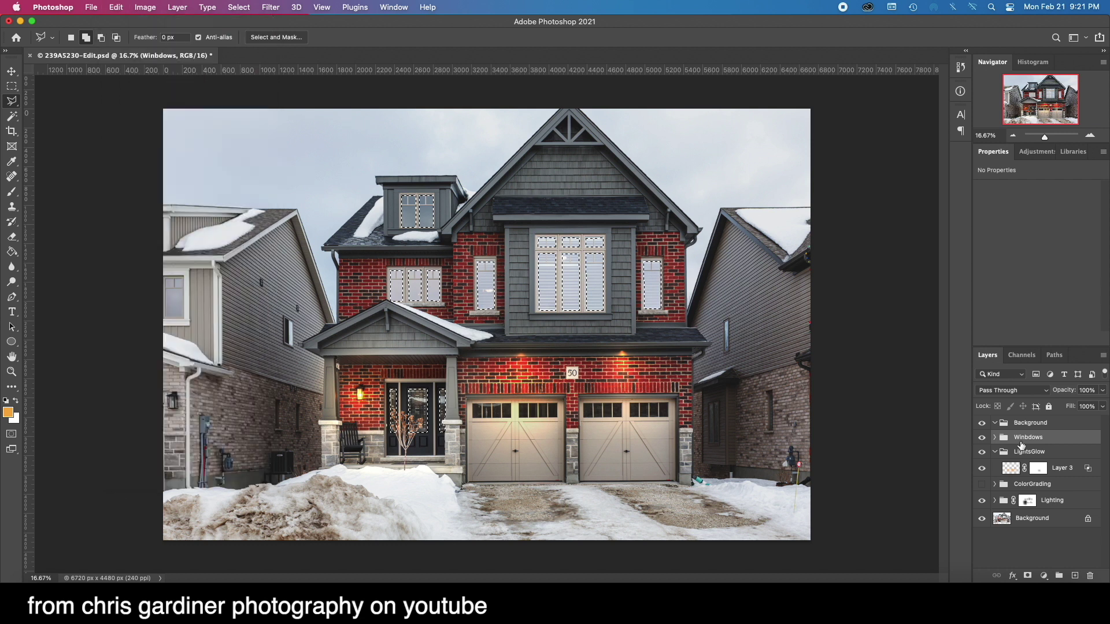
left_click(116, 5)
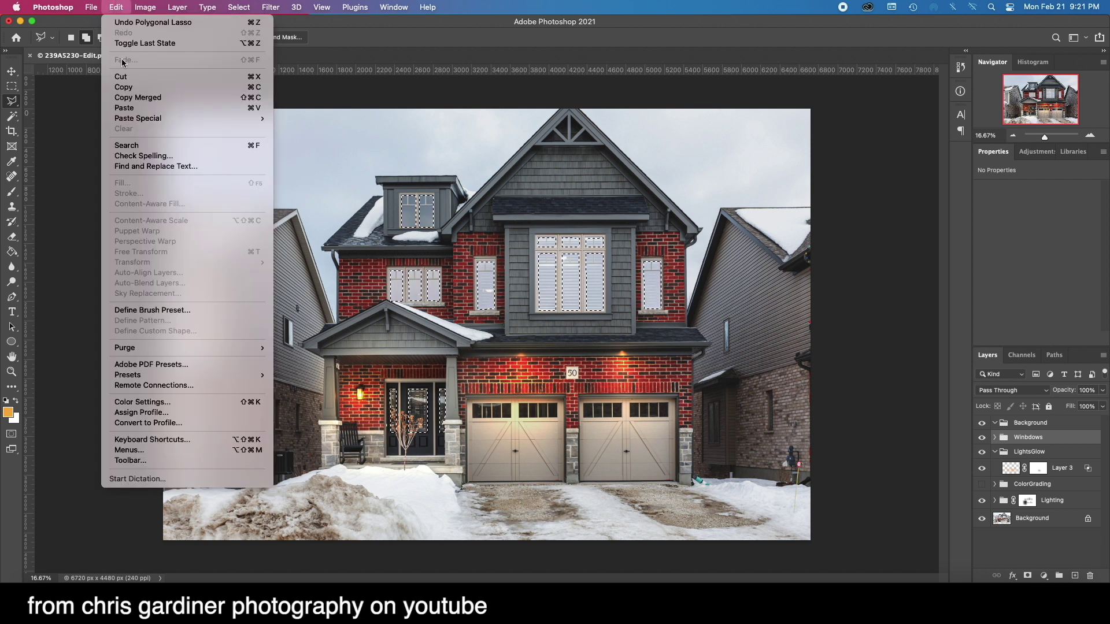
left_click(122, 109)
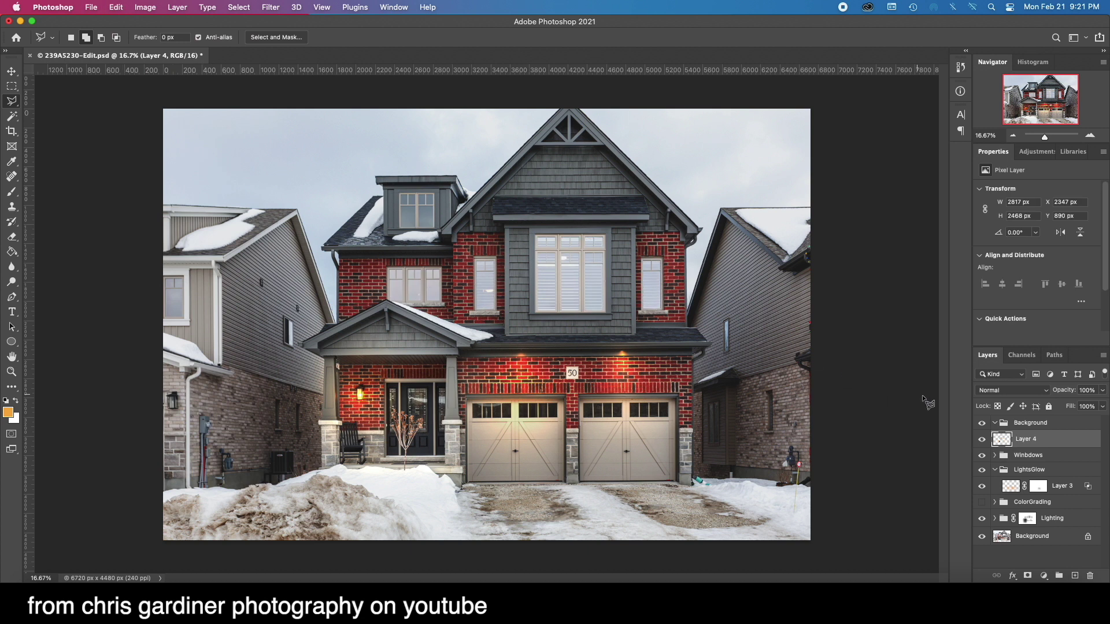
double_click(1023, 439)
type("windowcutout")
key("Return")
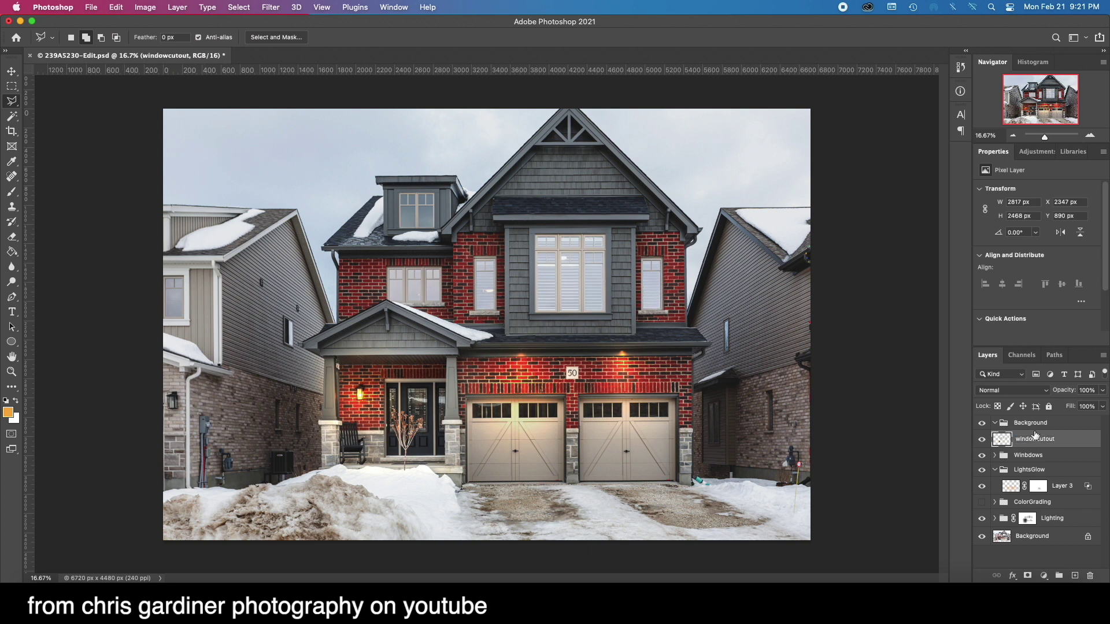
left_click_drag(1028, 446, 1027, 458)
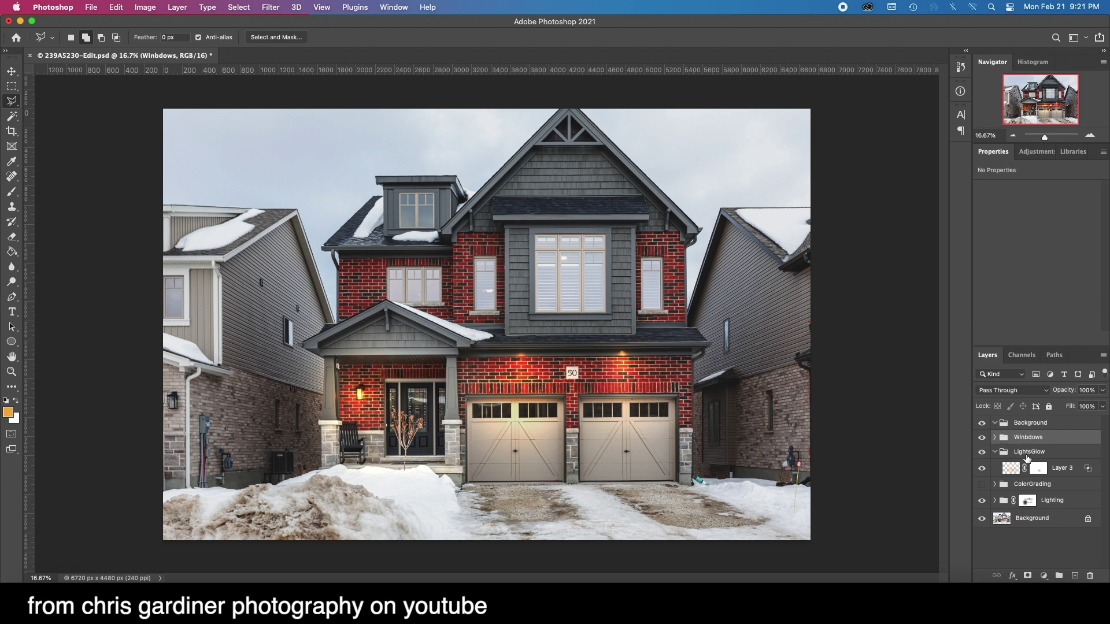
left_click(995, 437, "super")
left_click(994, 437)
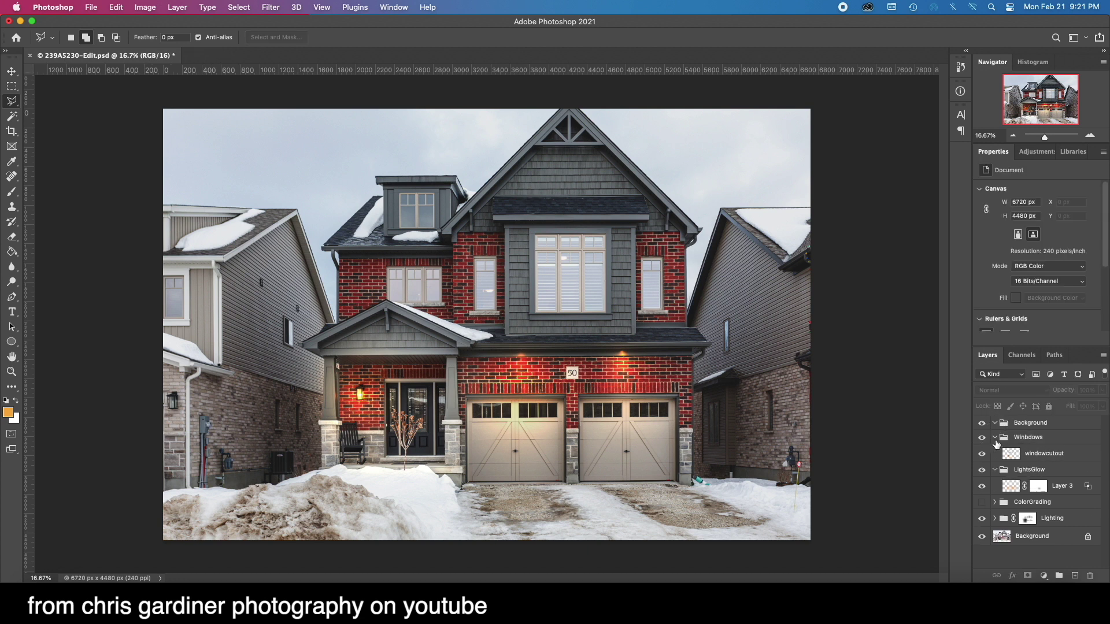
Set the windowcutout layer's blend mode to Color Dodge and its fill to 75%
left_click(1042, 457)
left_click(1020, 391)
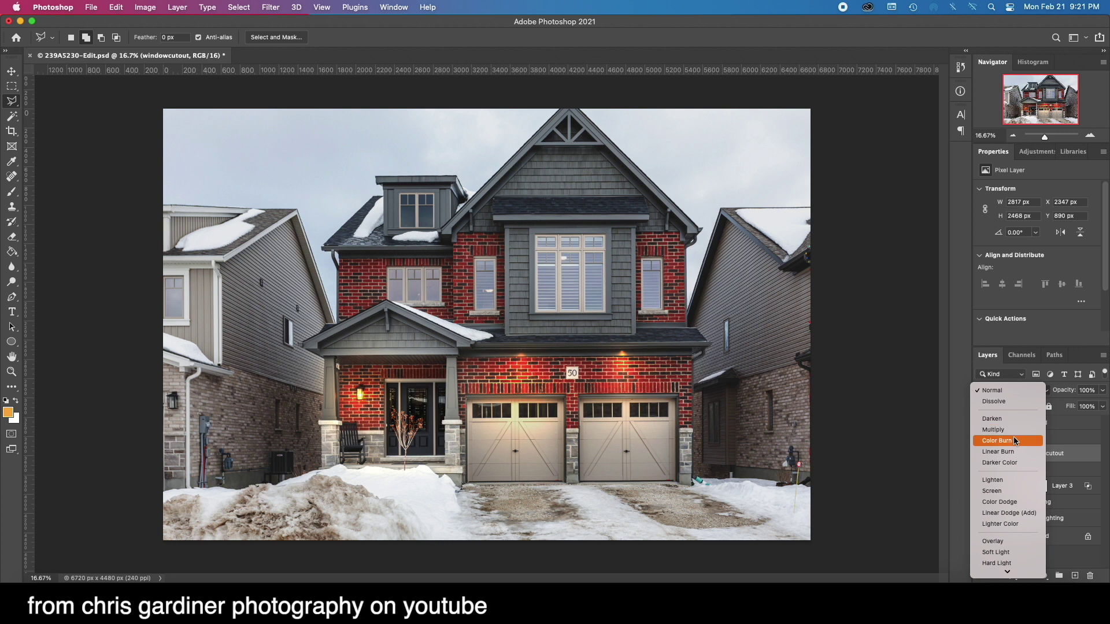
left_click(1006, 506)
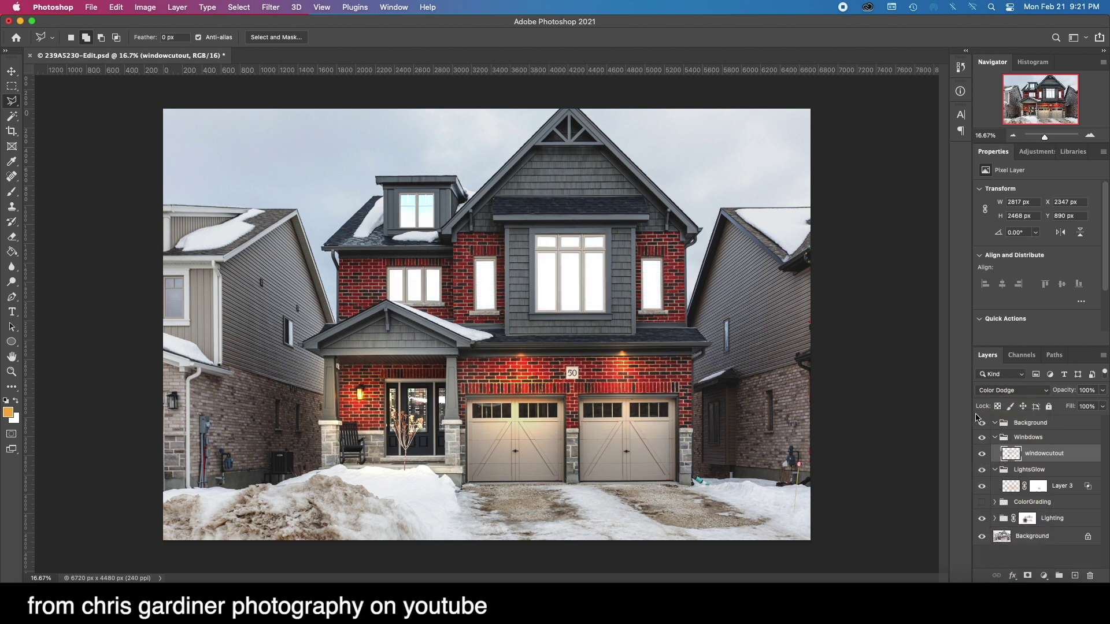
left_click(982, 455)
left_click(982, 455)
left_click(1101, 408)
left_click_drag(1080, 426, 1089, 423)
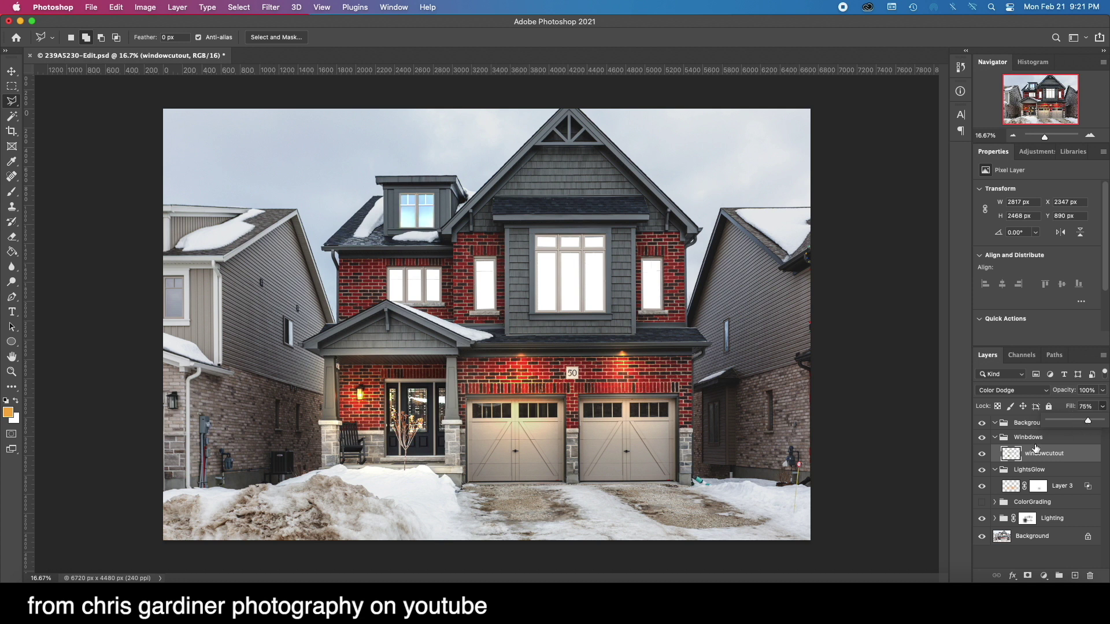
Duplicate the windowcutout layer and clip a new layer filled with the orange foreground color to the copy
key("super+j")
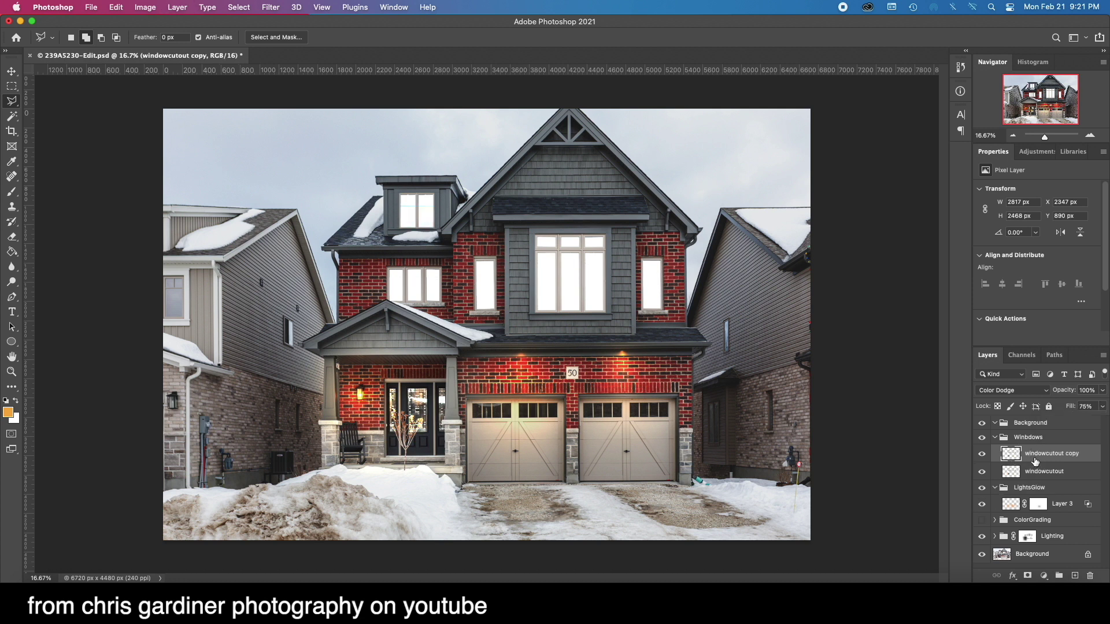
left_click(1077, 576)
left_click(11, 252)
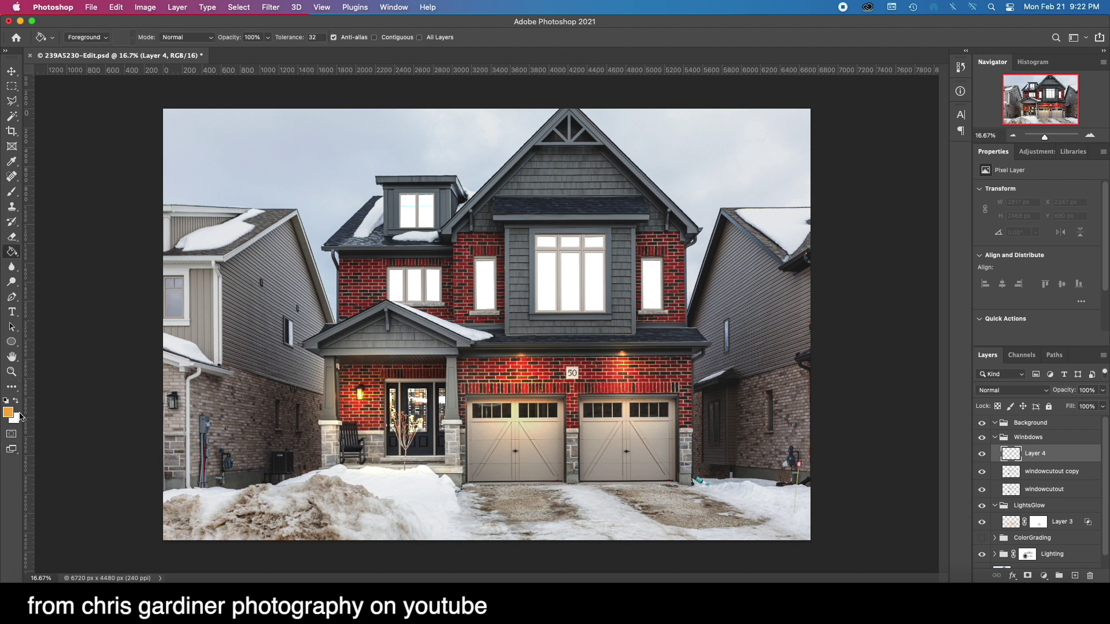
left_click(511, 287)
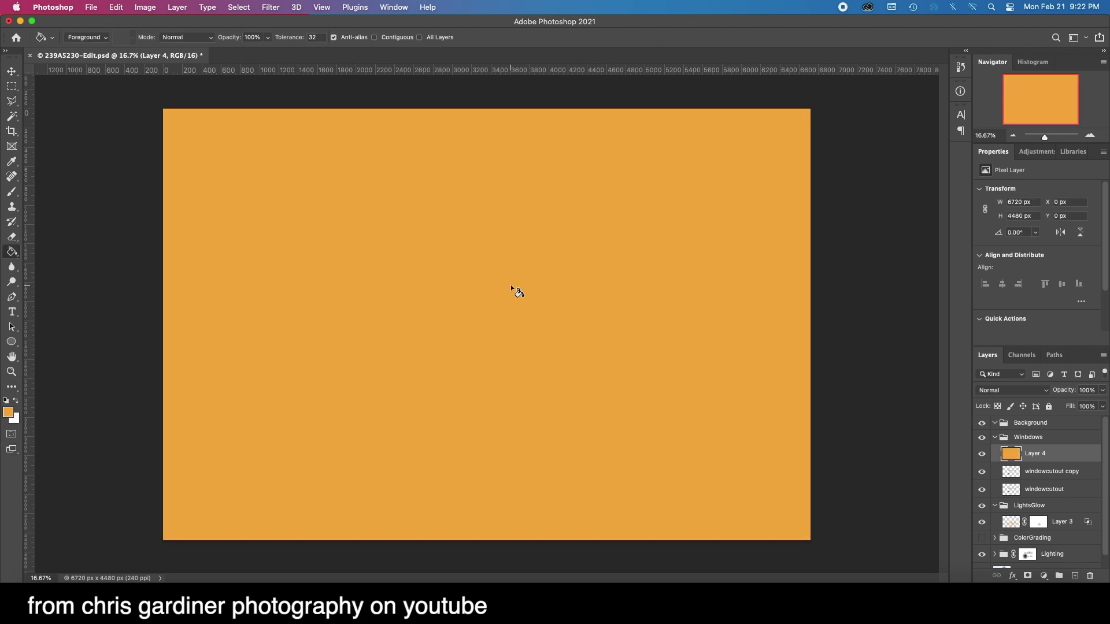
left_click(1021, 462, "alt")
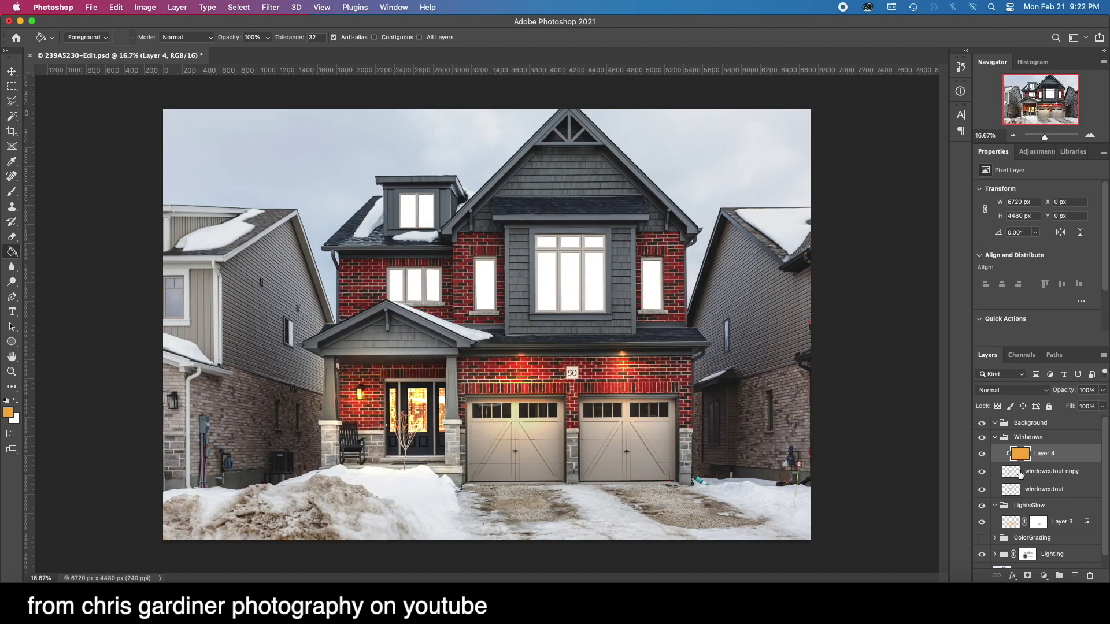
Merge the clipped orange layer with the windowcutout copy beneath it
left_click(1028, 470)
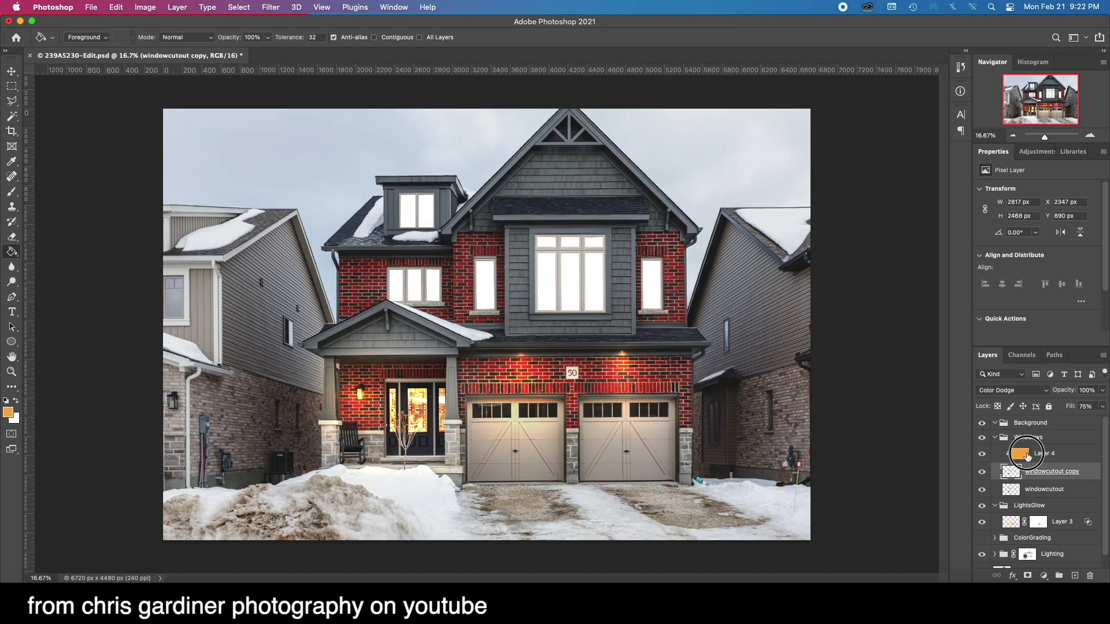
left_click(1027, 456)
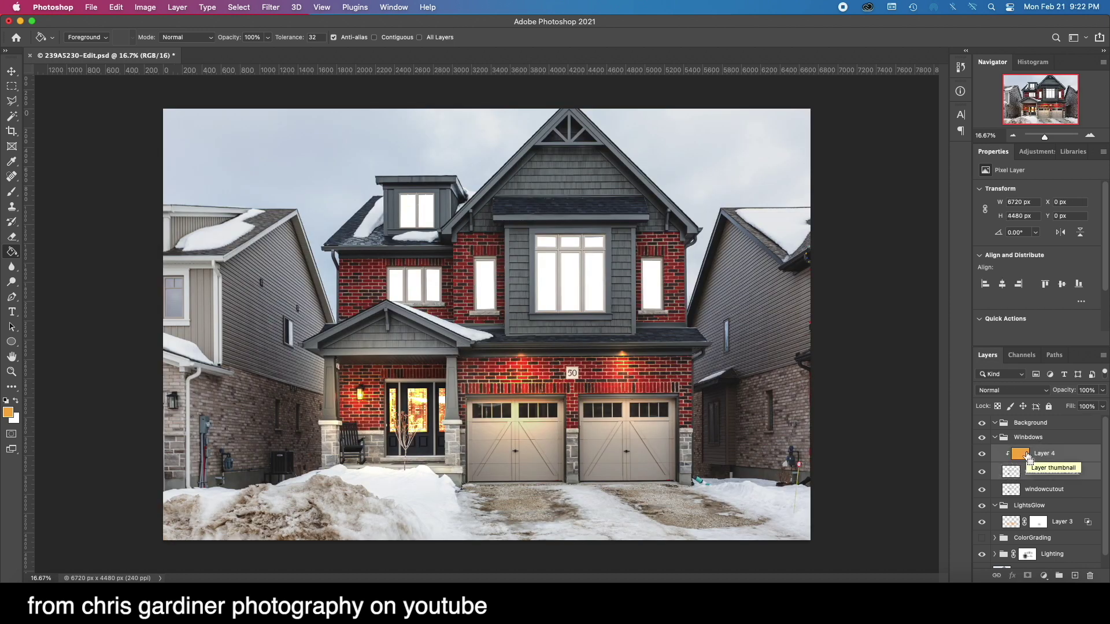
key("super+e")
Apply a Gaussian Blur to the merged orange window layer, strong enough to spread a soft glow around the panes
left_click(269, 8)
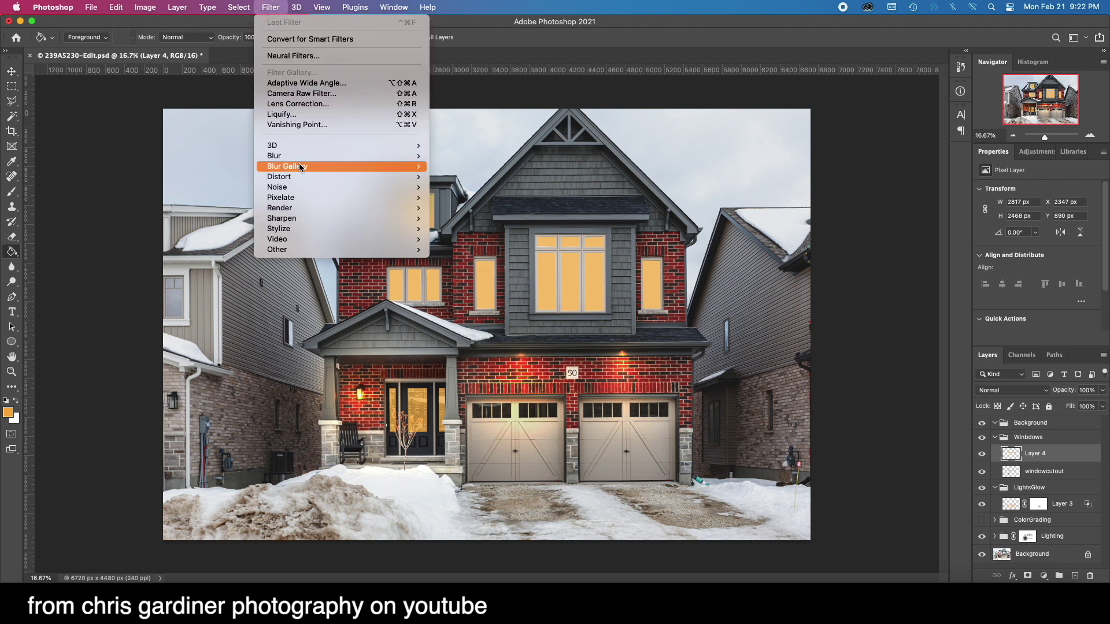
mouse_move(301, 155)
left_click(465, 198)
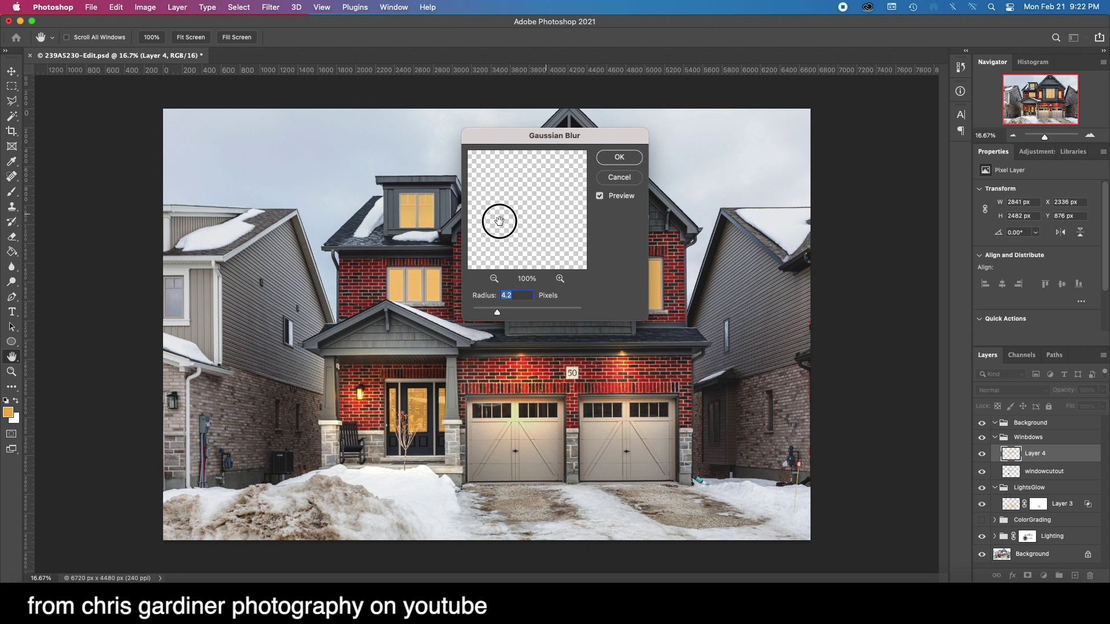
left_click(493, 279)
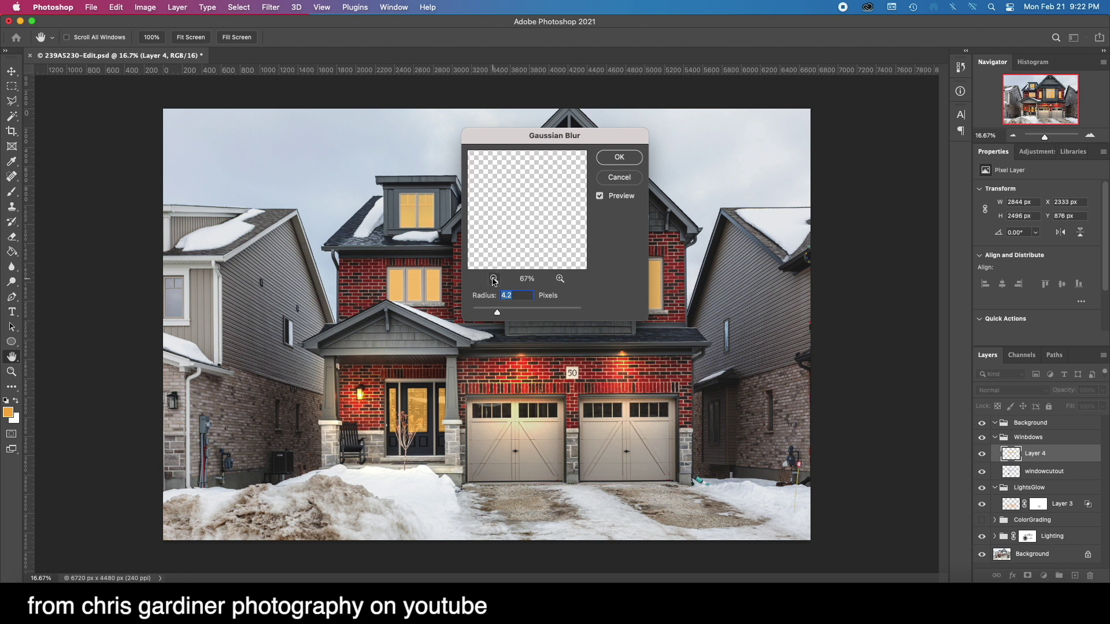
left_click(492, 279)
left_click(560, 279)
left_click_drag(497, 312, 555, 316)
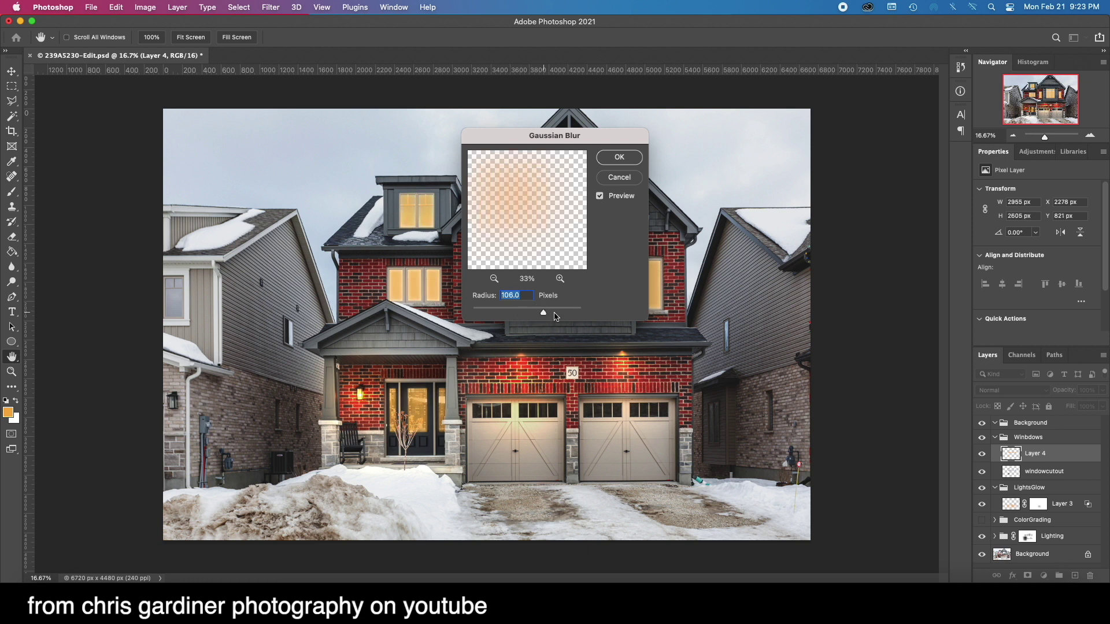
left_click(524, 312)
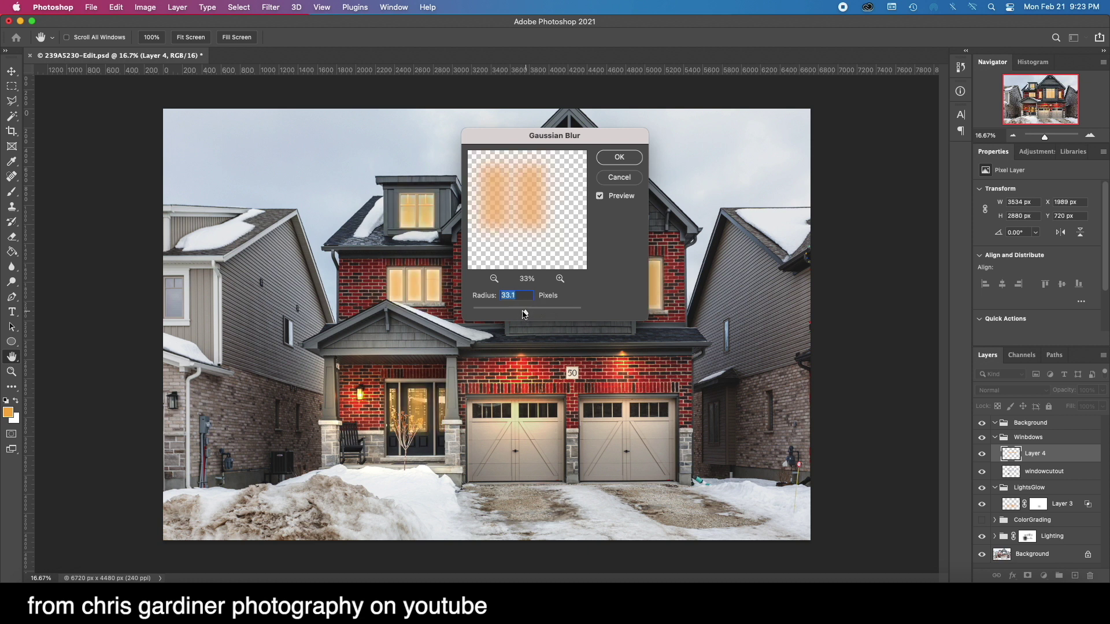
left_click_drag(525, 316, 528, 315)
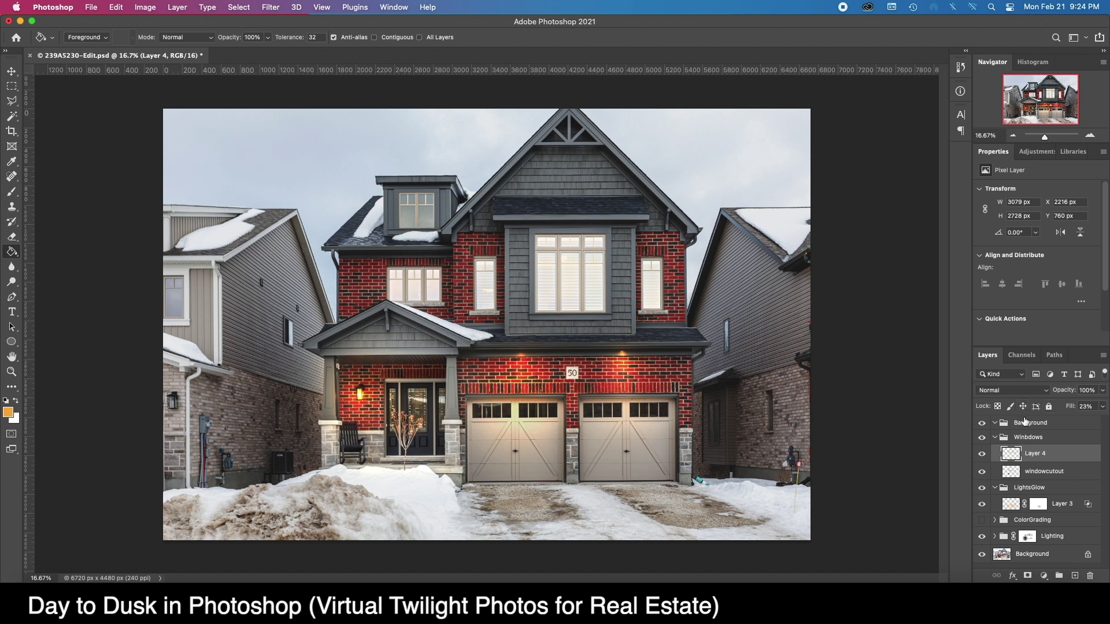
Collapse the Winbdows group and add a layer mask to the Background group
left_click(995, 437)
left_click(1035, 426)
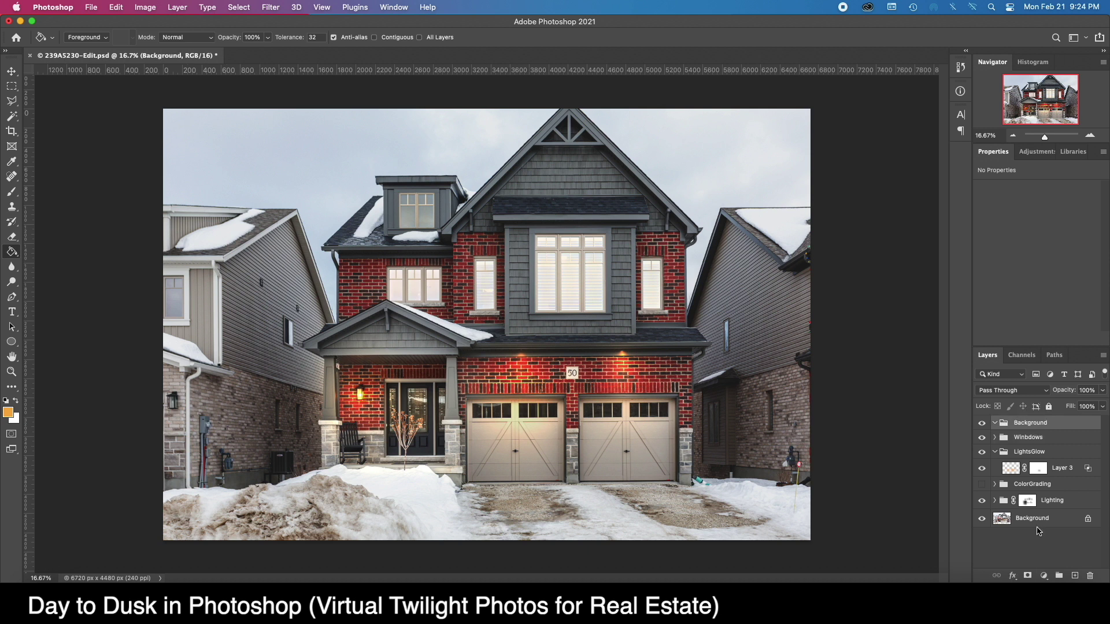
left_click(1028, 575)
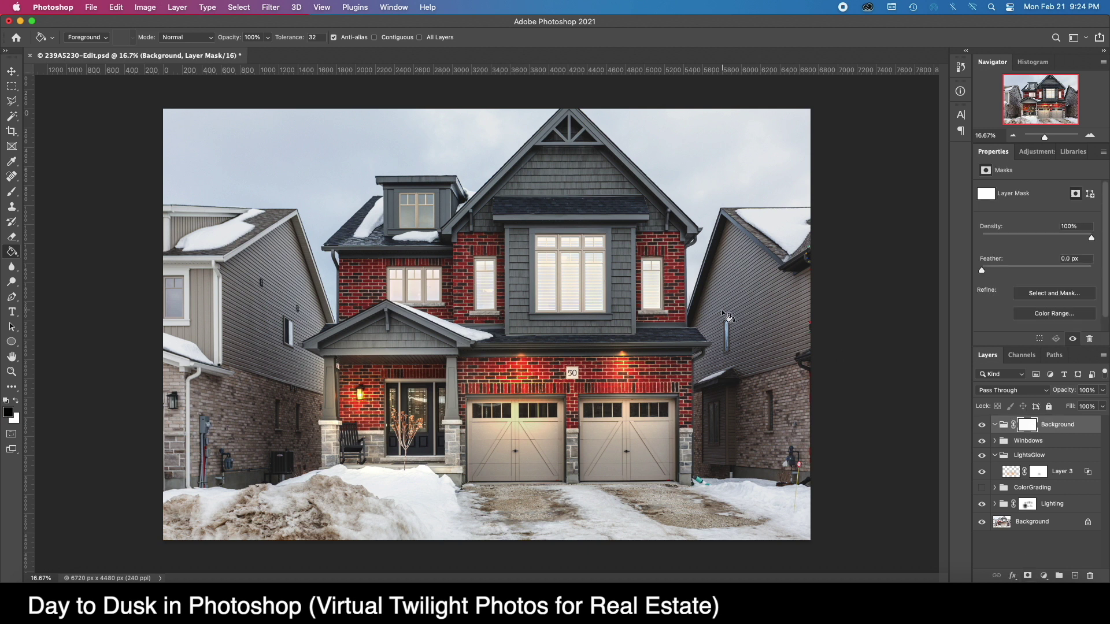
Start a Polygonal Lasso selection of the right-hand sky, outlining it along the neighbouring house's roof edge up to its peak
left_click(1090, 134)
left_click(1090, 134)
left_click(1090, 134)
left_click(1068, 106)
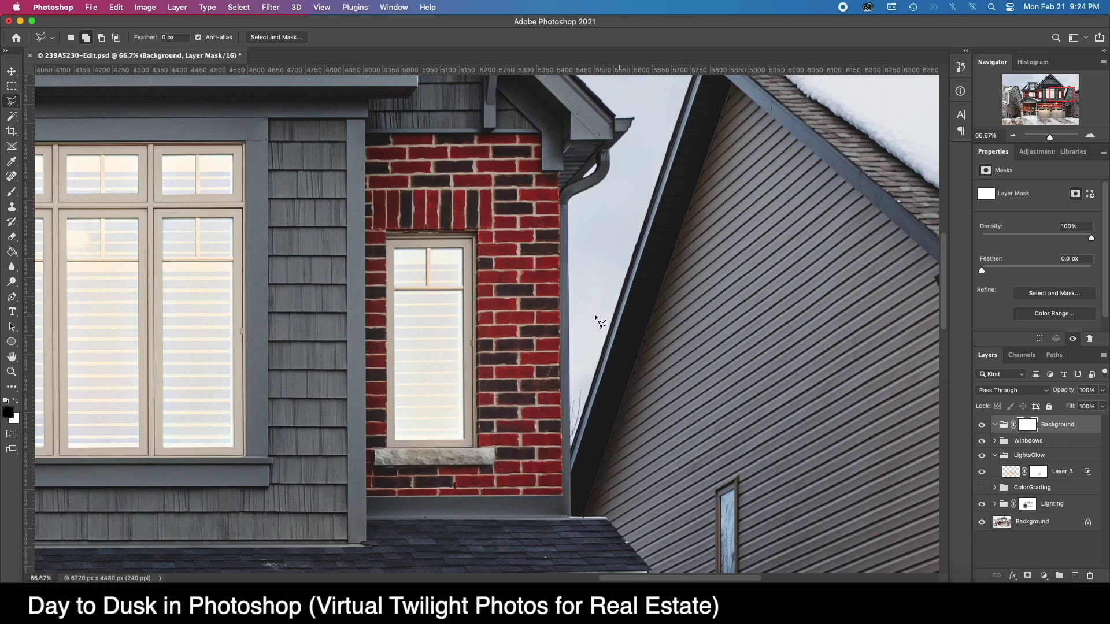
left_click(85, 38)
left_click(570, 447)
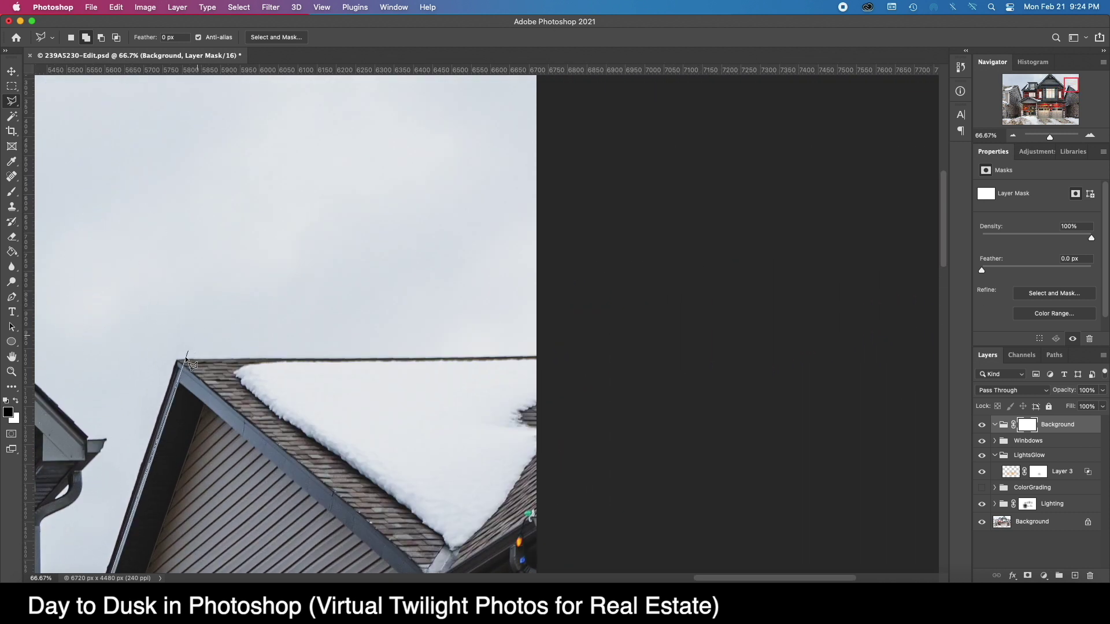
left_click(178, 363)
Complete the right-hand sky selection along the main house's gable and mask the Background group to that area
scroll(622, 344, "up", 5)
scroll(622, 344, "left", 10)
scroll(622, 344, "down", 6)
scroll(622, 344, "right", 5)
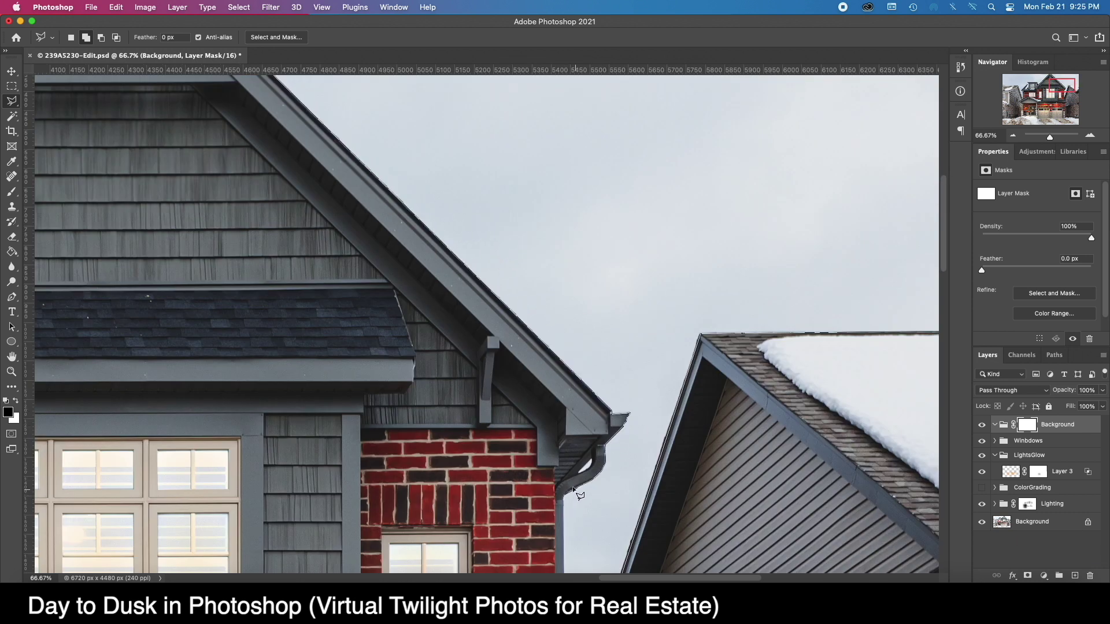
scroll(569, 502, "down", 8)
scroll(695, 264, "up", 9)
key("Return")
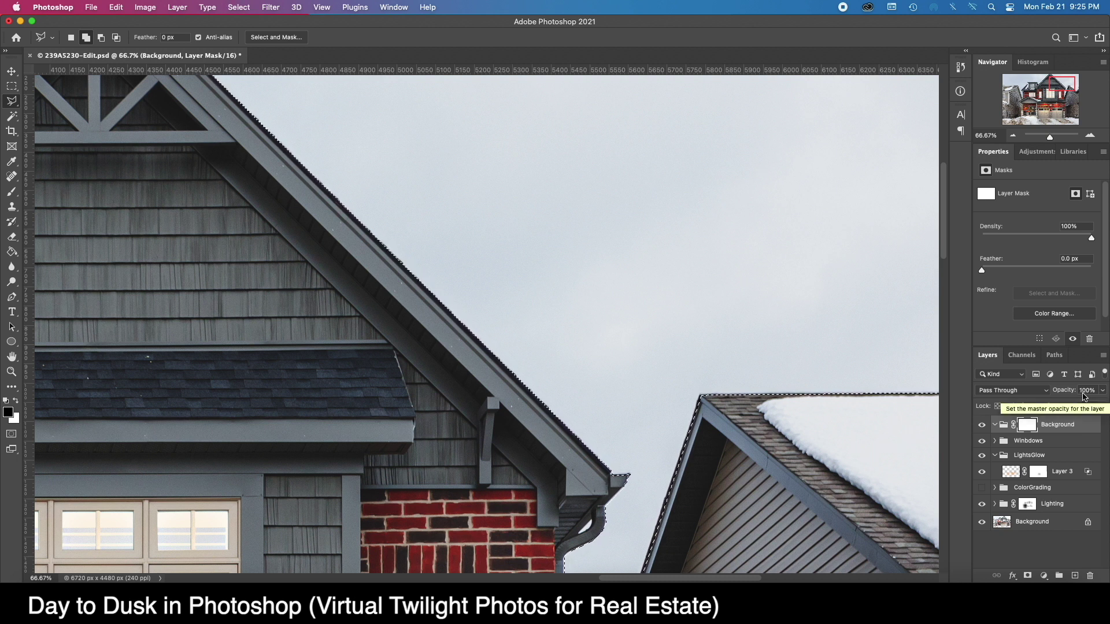
key("x")
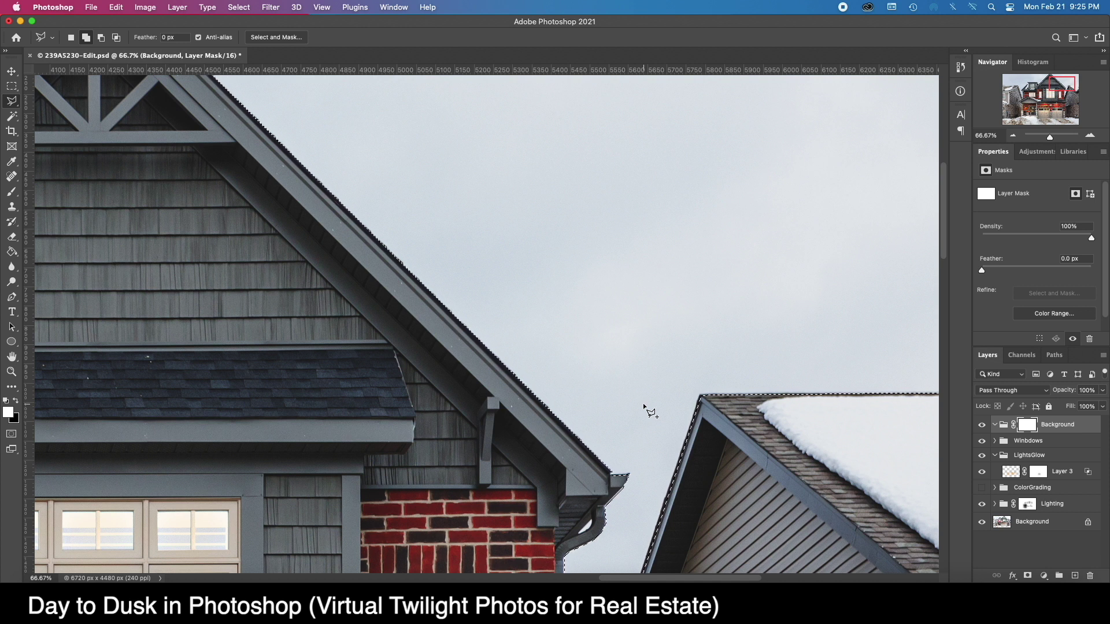
key("Delete")
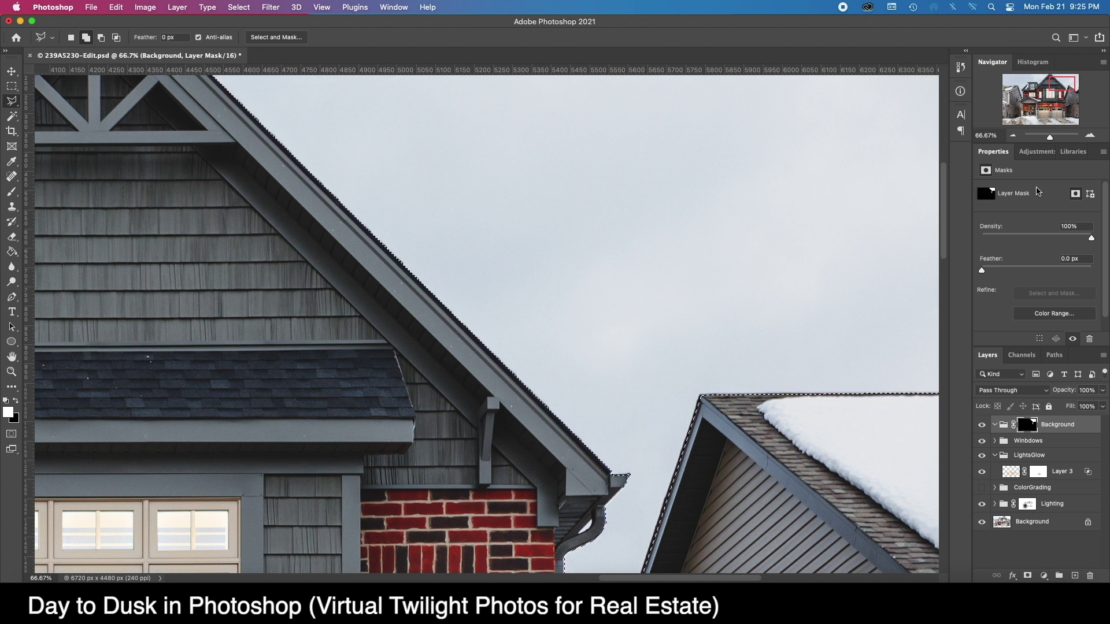
Outline the left-hand sky with the Polygonal Lasso along the main house's roof, dormer, snow patch and gable
left_click_drag(1032, 94, 995, 97)
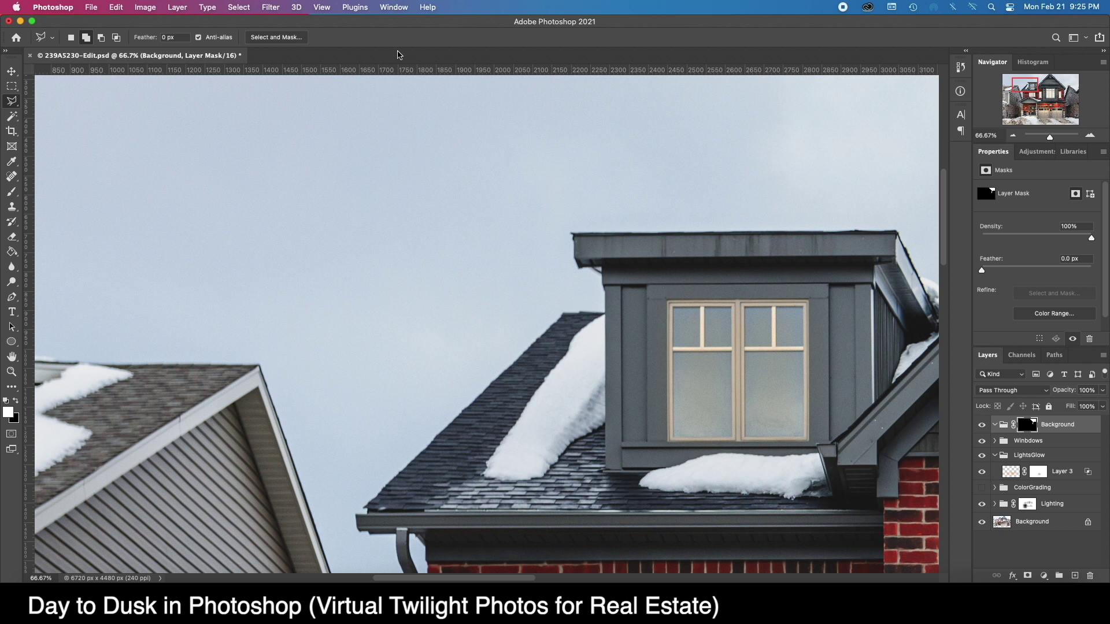
scroll(509, 149, "down", 5)
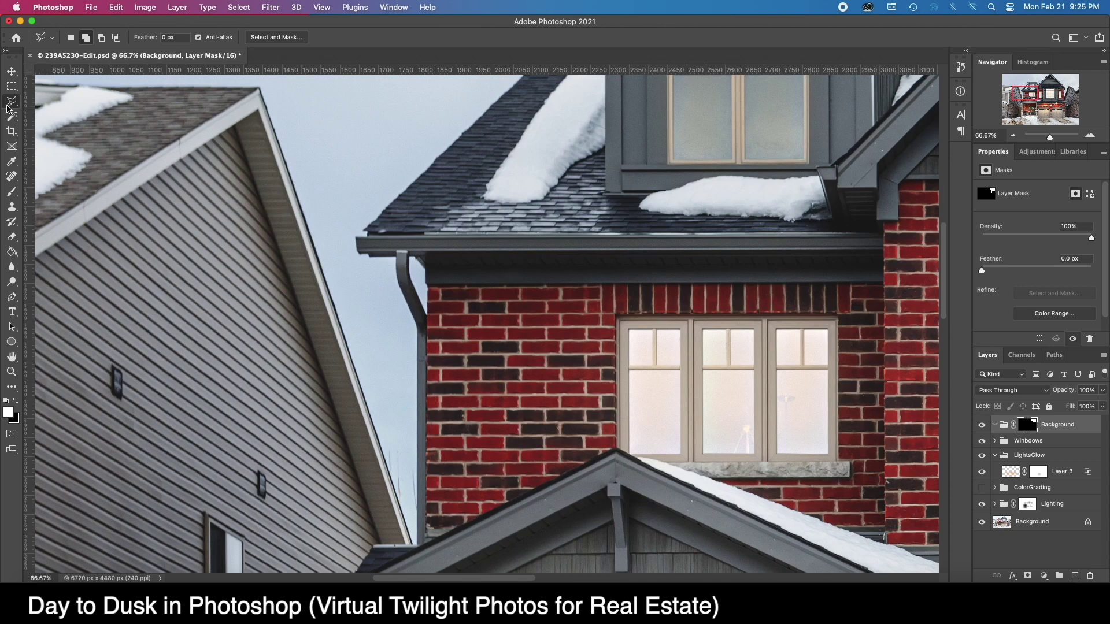
key("x")
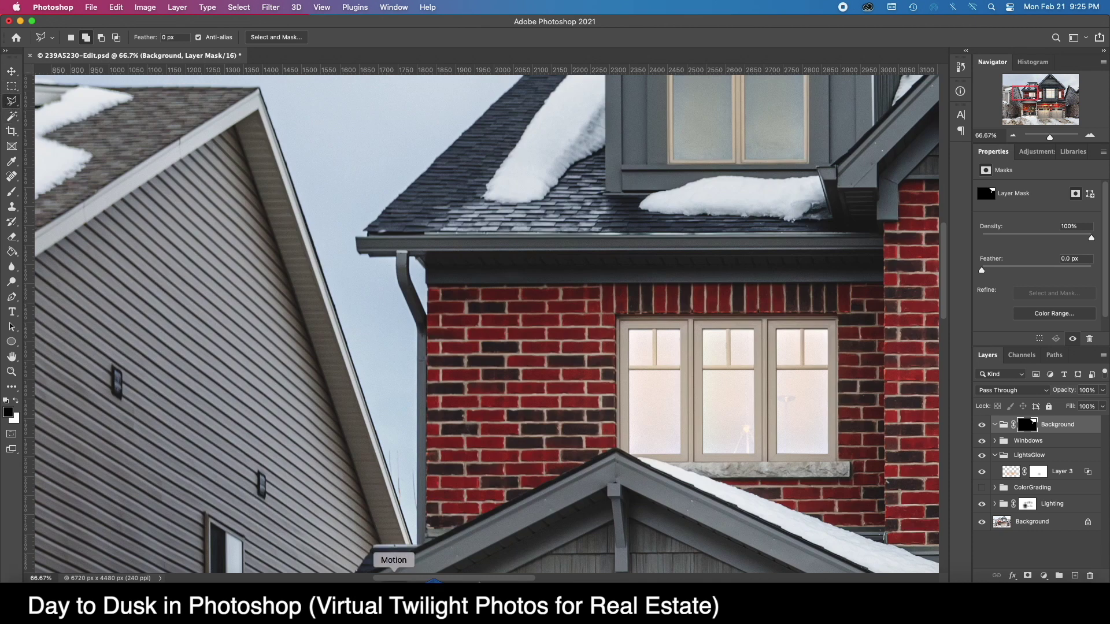
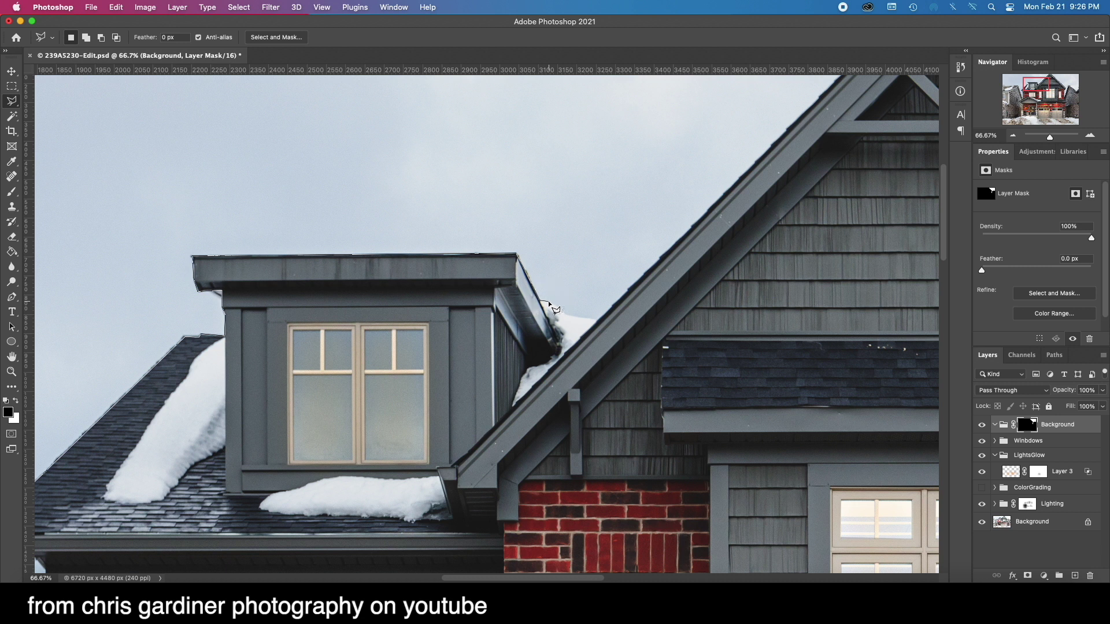
left_click_drag(556, 304, 599, 318)
scroll(723, 144, "up", 10)
scroll(885, 136, "right", 5)
left_click(657, 285)
left_click(211, 267)
Continue the sky outline along the left neighbouring house's roof and close the selection at the gap between the houses
scroll(297, 532, "down", 10)
left_click(329, 167)
left_click(356, 174)
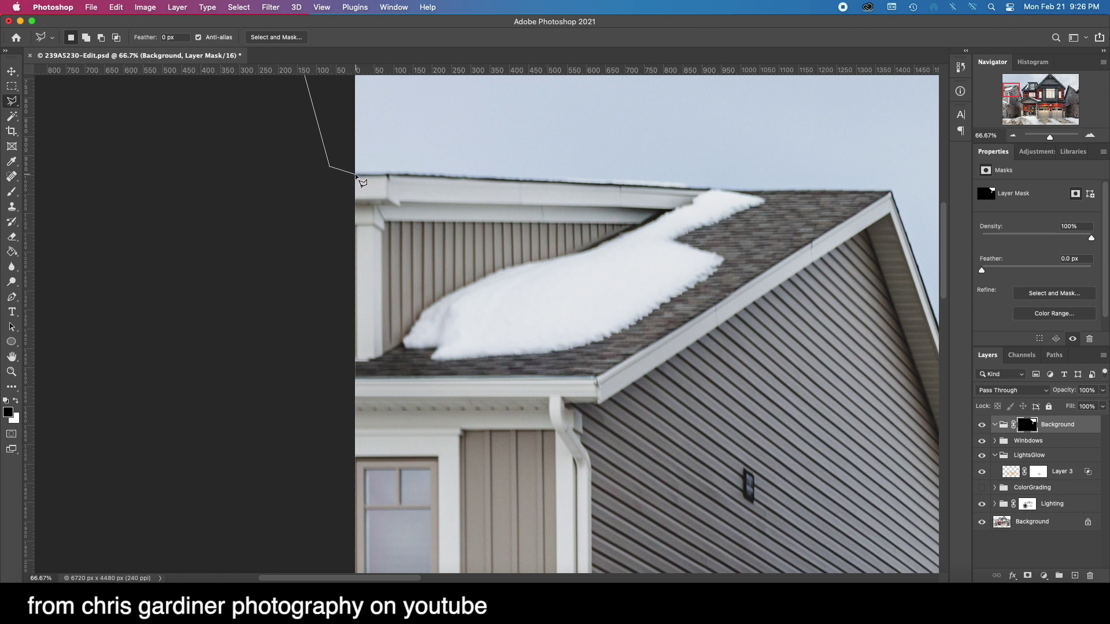
left_click(891, 191)
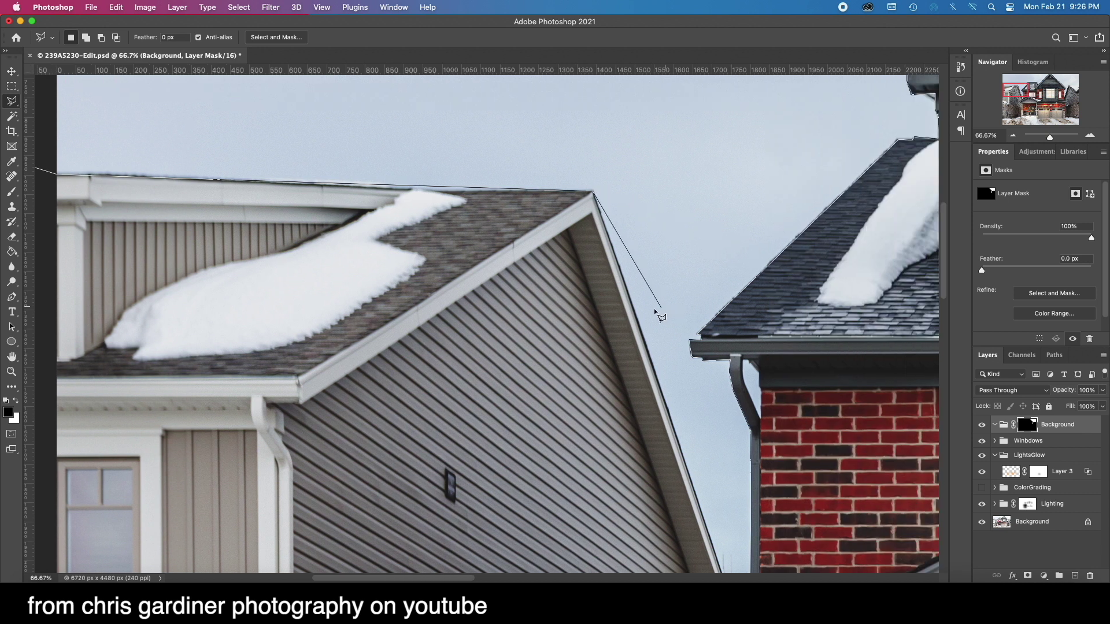
scroll(729, 433, "down", 3)
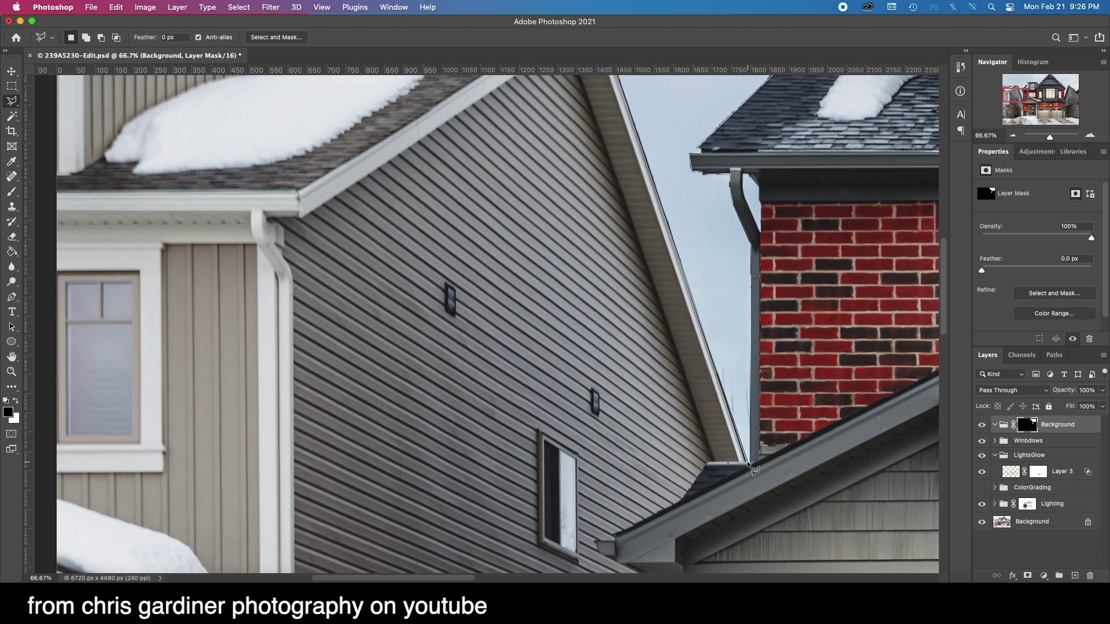
double_click(750, 462)
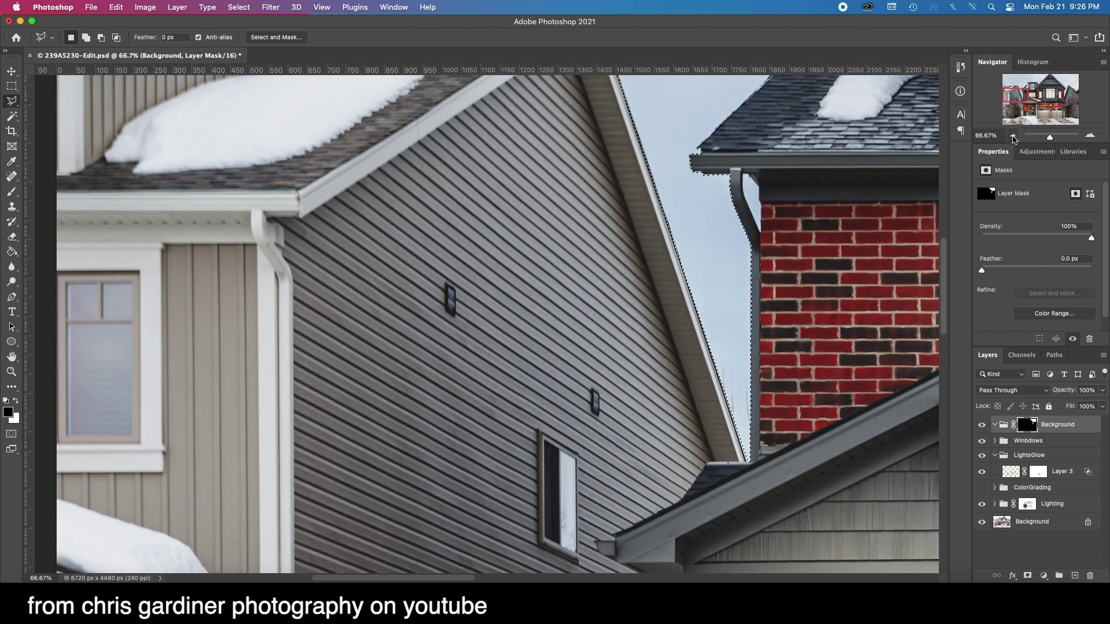
Fill the selected left-hand sky with white on the Background group's mask, then clear the selection
key("super+minus")
key("super+minus")
key("super+minus")
key("super+minus")
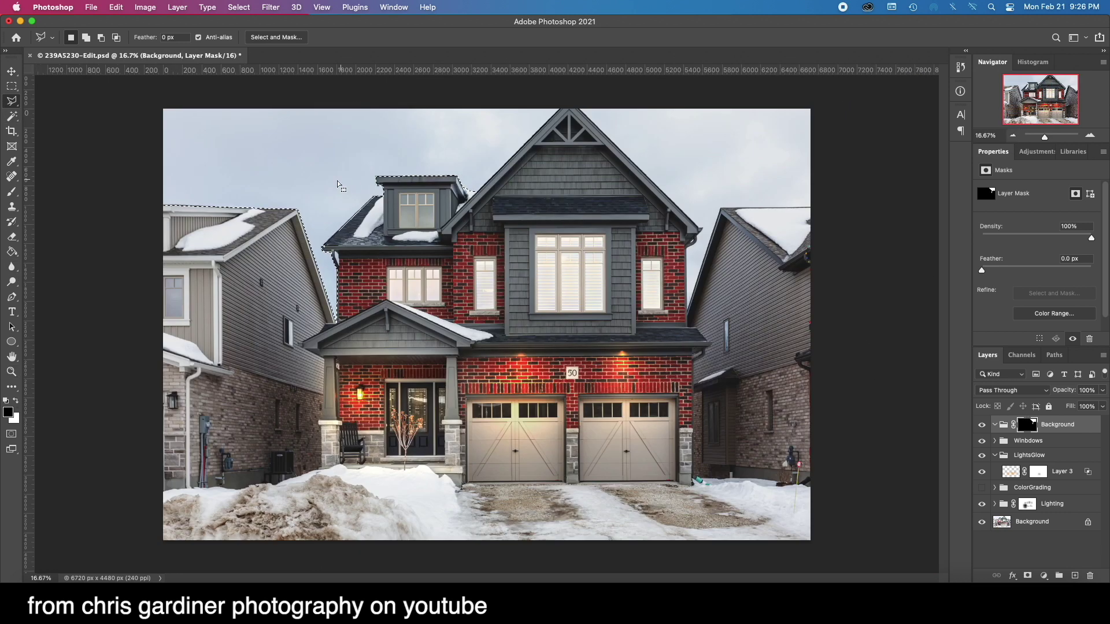
key("super+d")
key("m")
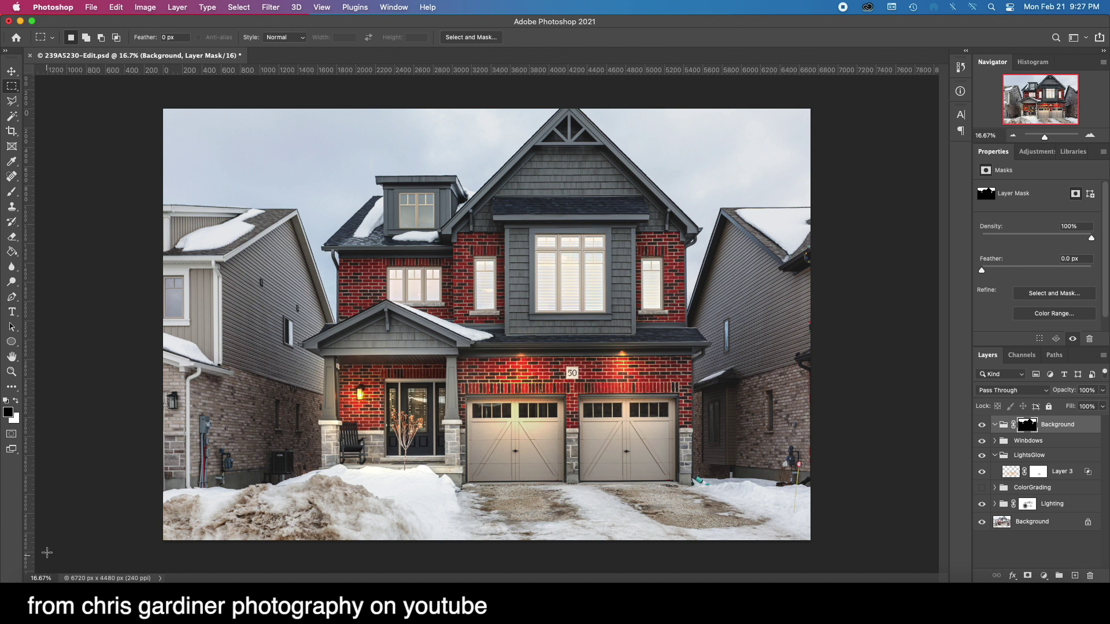
Place the pexels-pixabay-33834 sunset image above the Background group and position its clouds across the whole sky area
left_click_drag(55, 536, 779, 107)
left_click(779, 108)
left_click_drag(778, 108, 1101, 5)
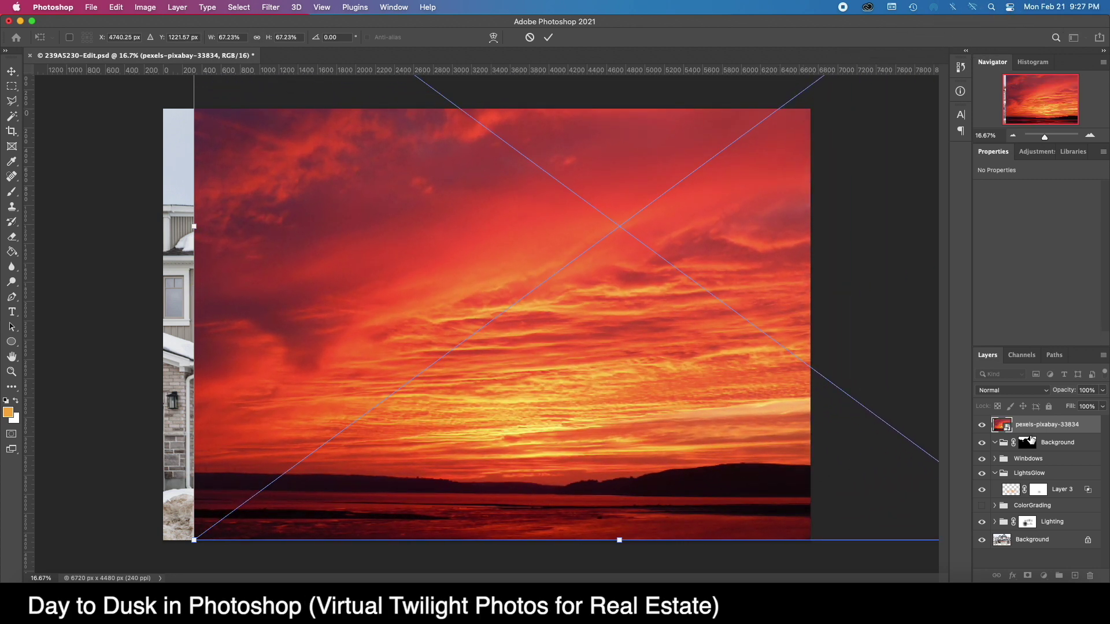
left_click_drag(524, 356, 466, 283)
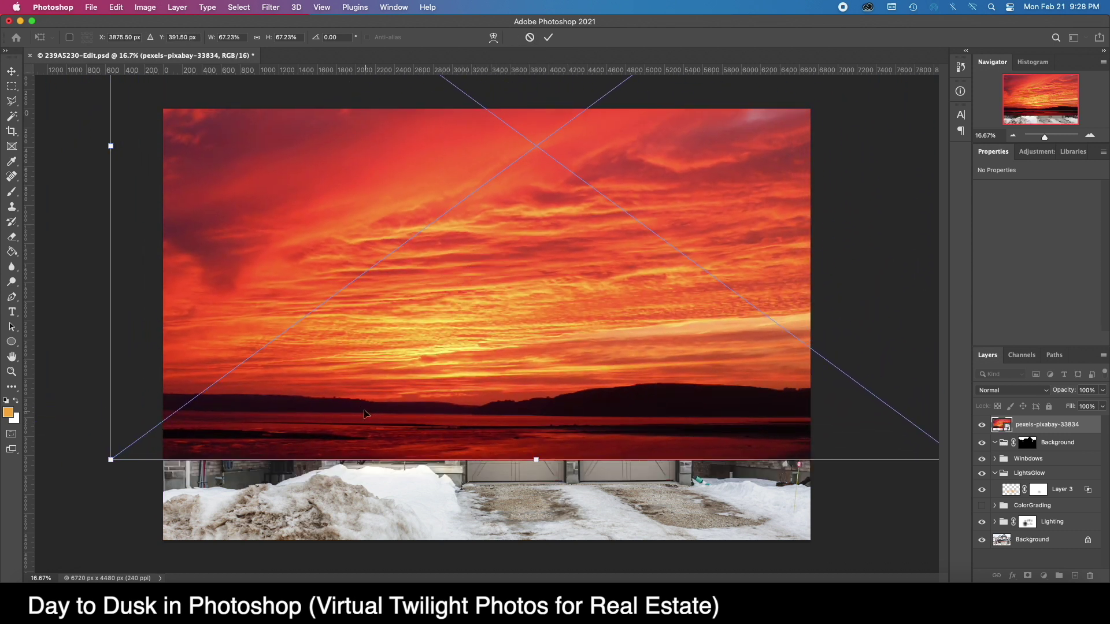
left_click_drag(290, 334, 444, 359)
left_click_drag(617, 404, 399, 415)
key("Return")
key("m")
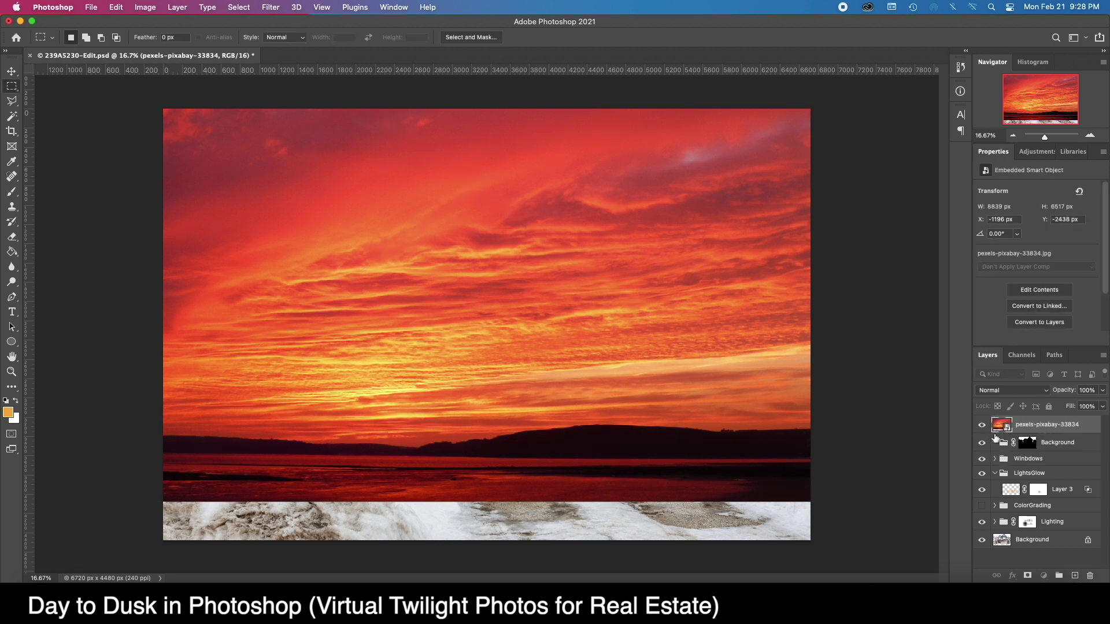
Move the sunset layer into the masked Background group, set its fill to 75%, and collapse the group
left_click_drag(997, 426, 1005, 445)
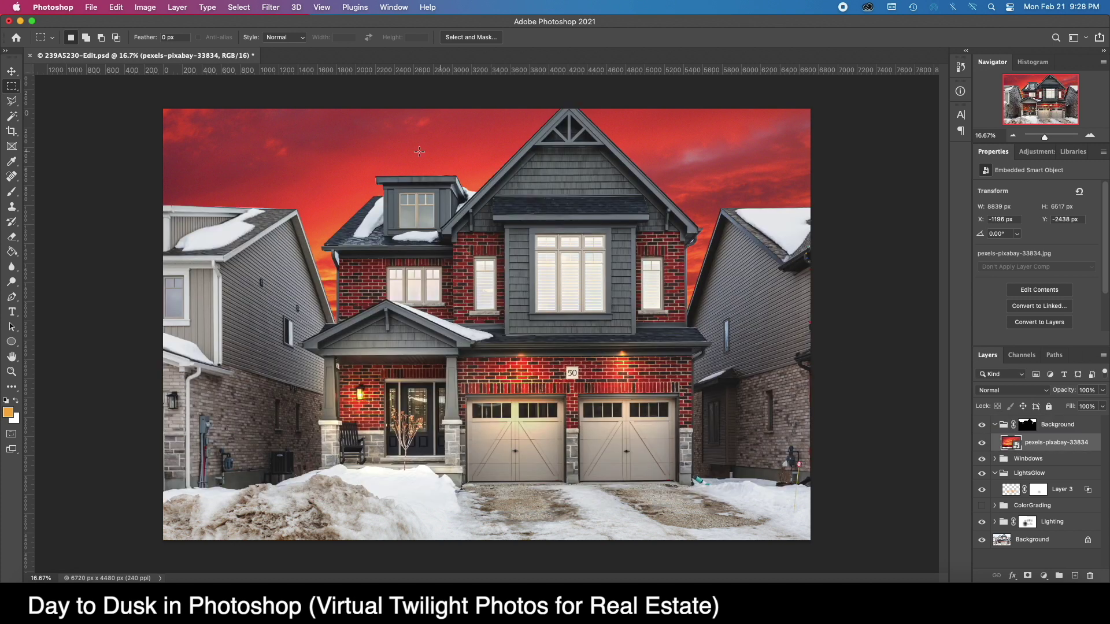
left_click(1102, 407)
left_click_drag(1094, 423, 1088, 424)
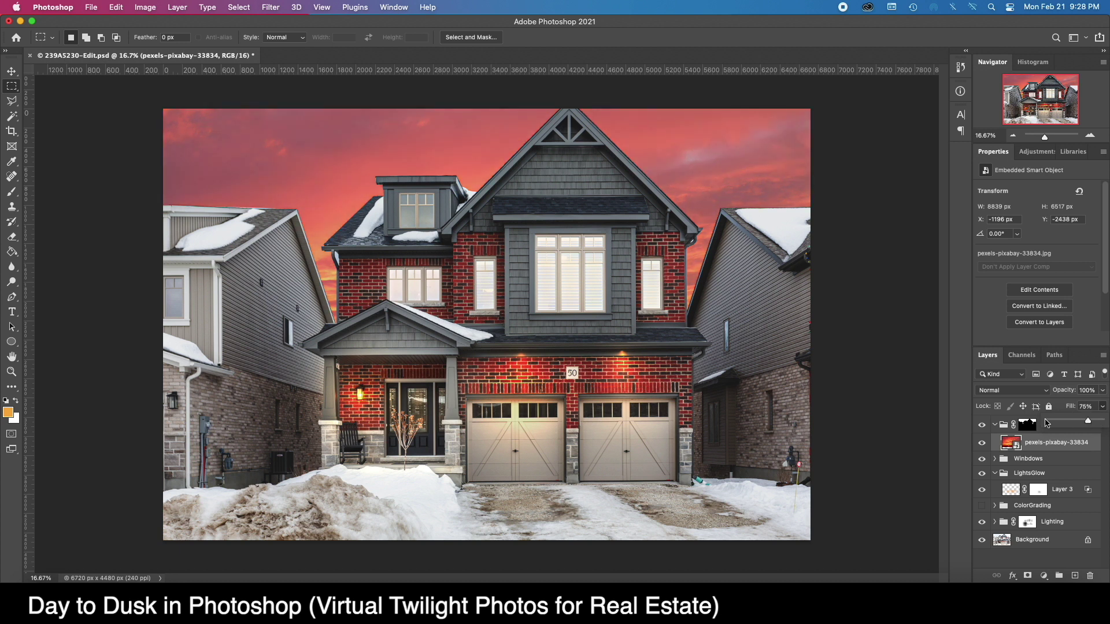
left_click(996, 427)
left_click(994, 424)
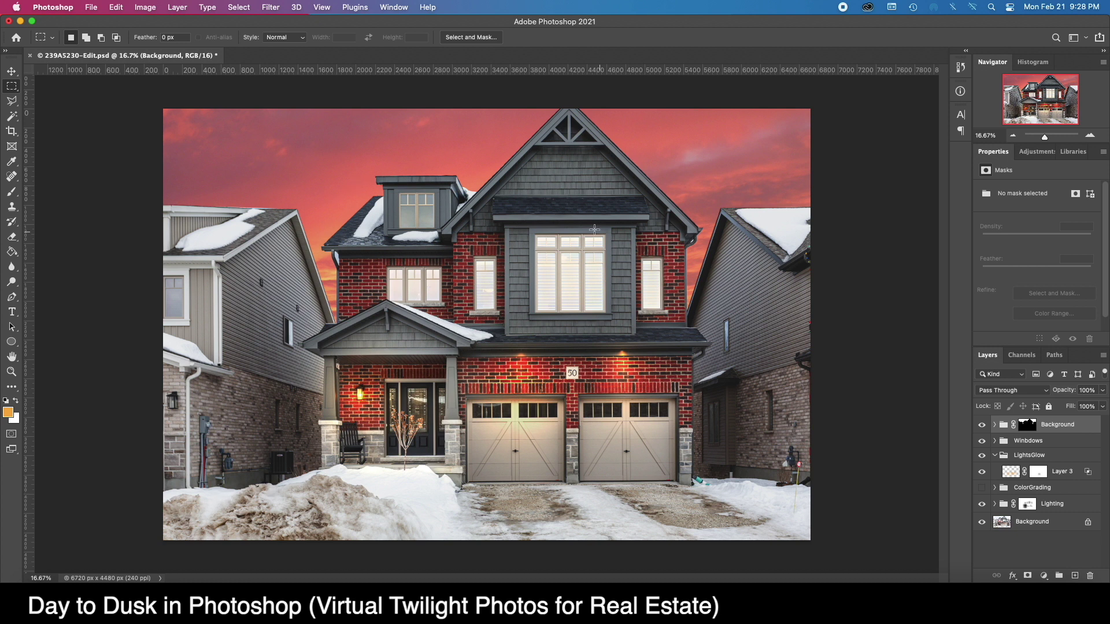
Make the ColorGrading group visible and move it to the top of the layer stack
left_click(994, 488)
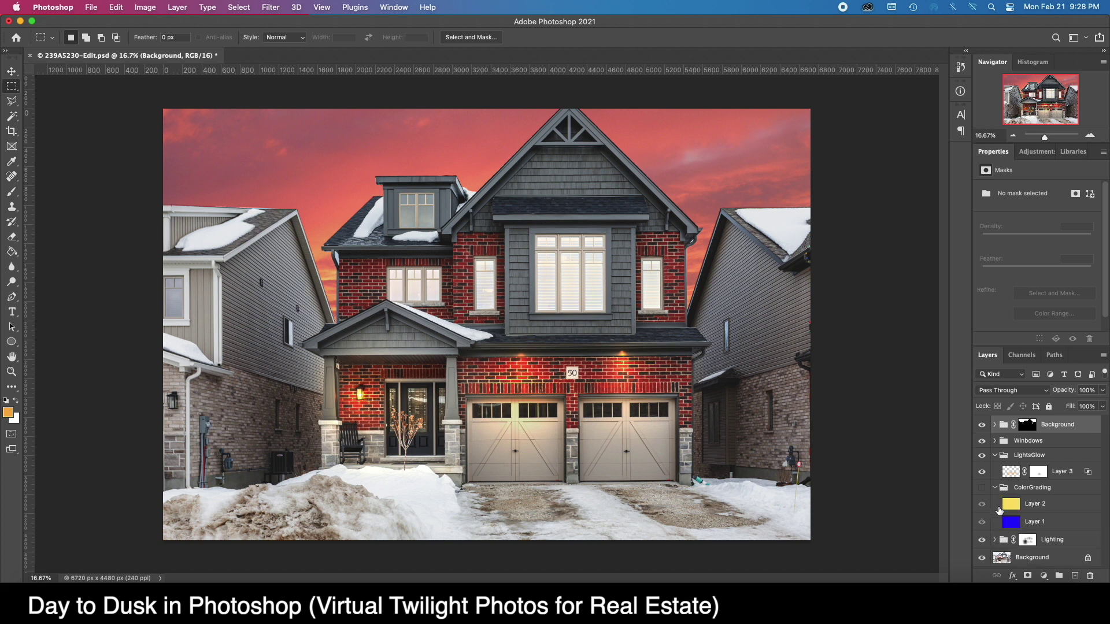
left_click(980, 488)
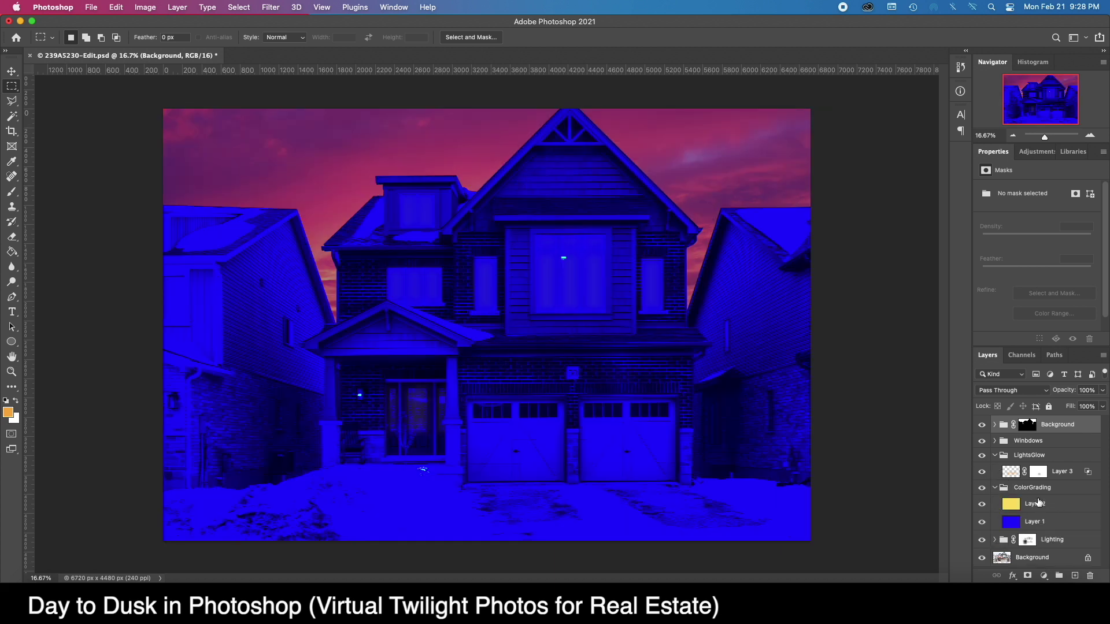
left_click(994, 488)
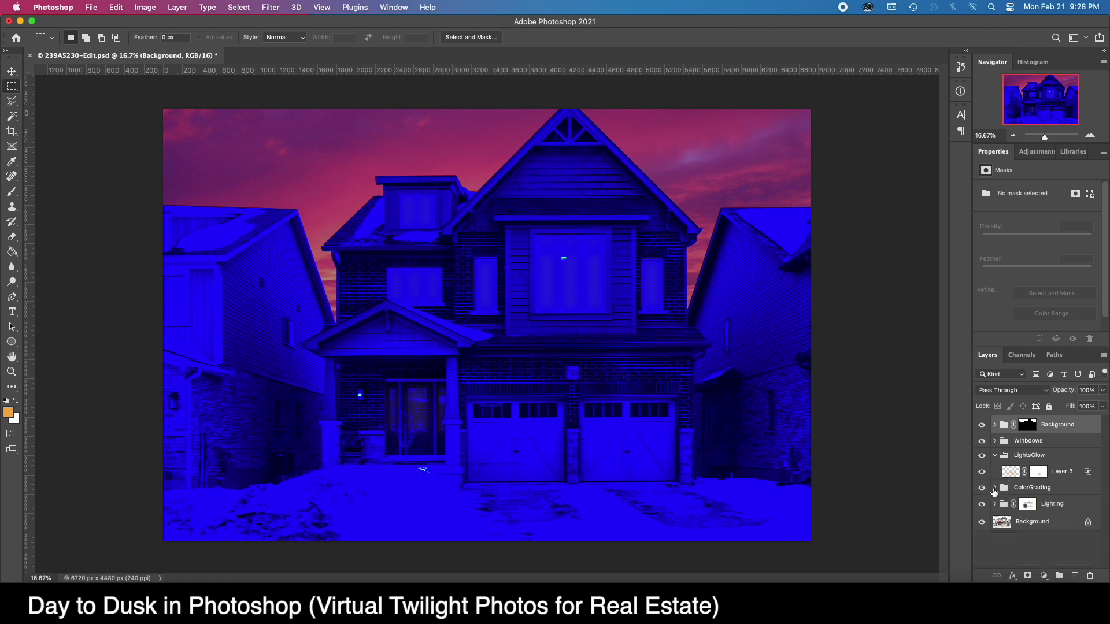
left_click_drag(1012, 492, 1012, 421)
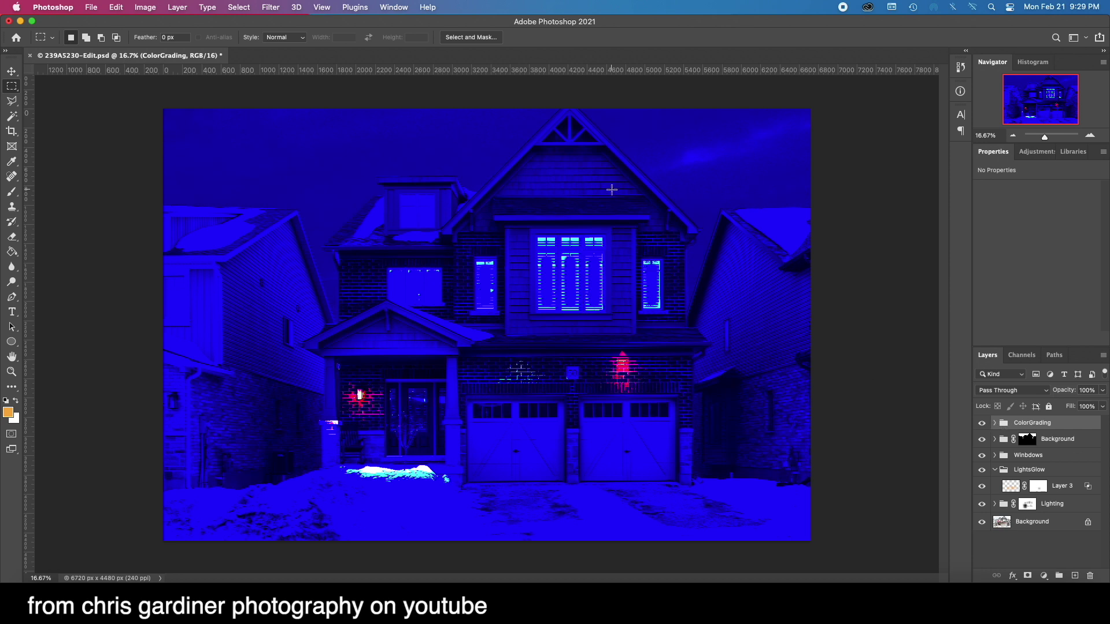
Expand the ColorGrading group, hide yellow Layer 2, and set the fill of blue Layer 1 to 12%
left_click(995, 423)
left_click(981, 440)
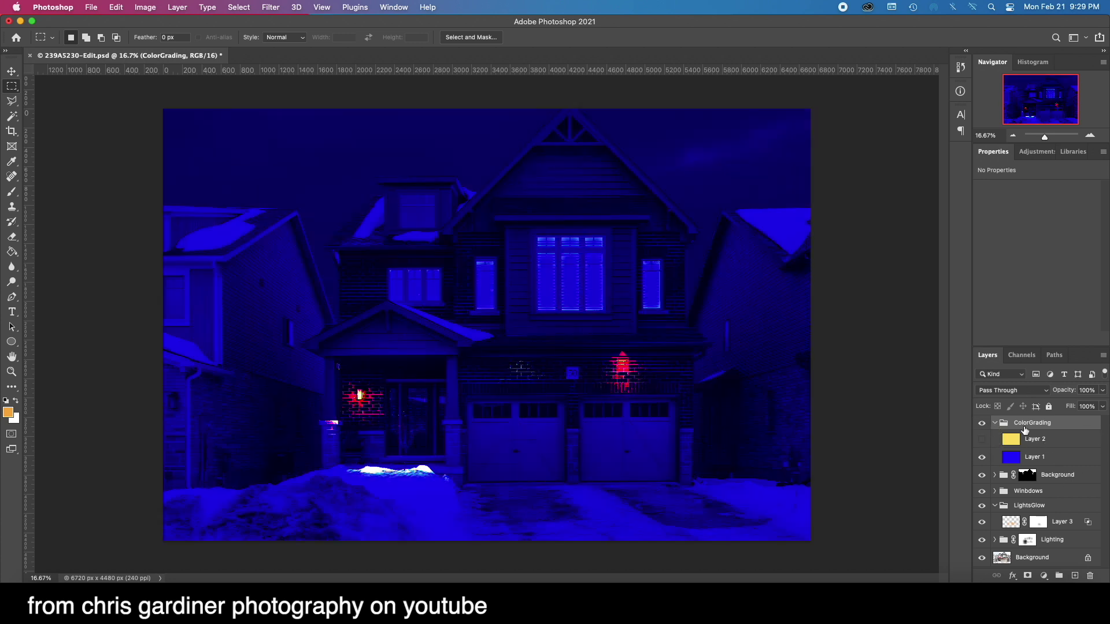
left_click(1033, 457)
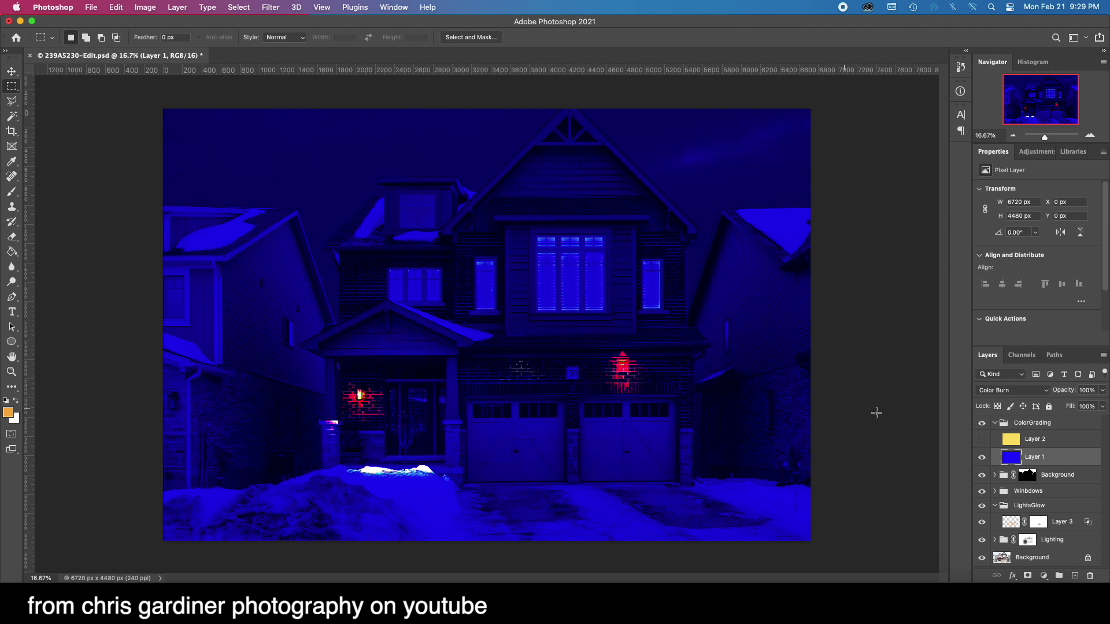
left_click(1103, 390)
left_click_drag(1055, 425, 1054, 423)
Show yellow Layer 2 in the ColorGrading group and set its fill to 13%
left_click(987, 441)
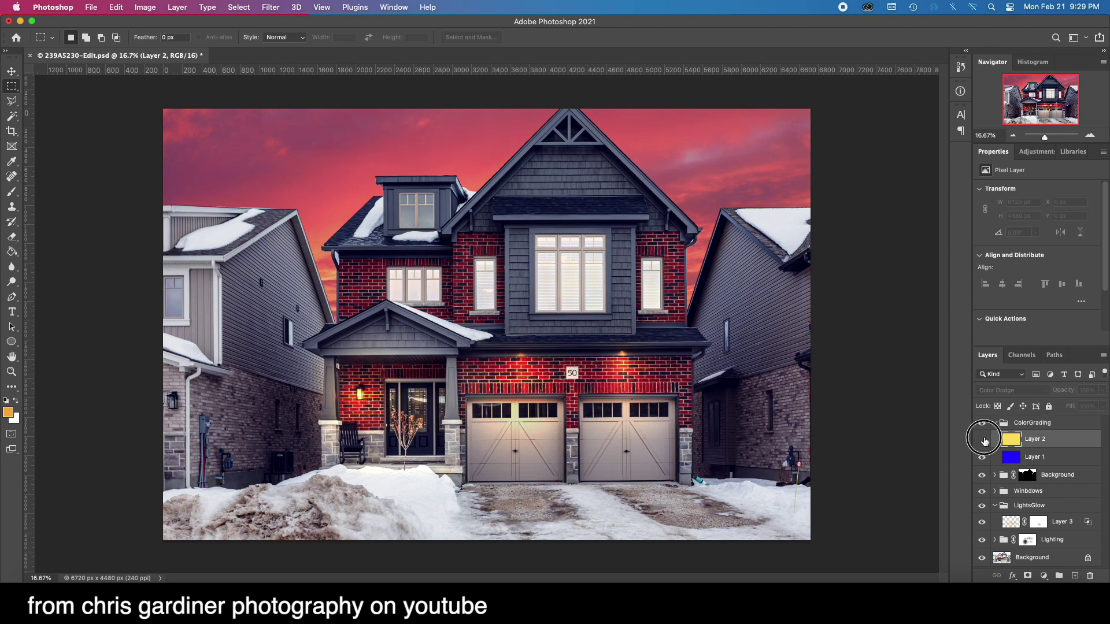
left_click(984, 441)
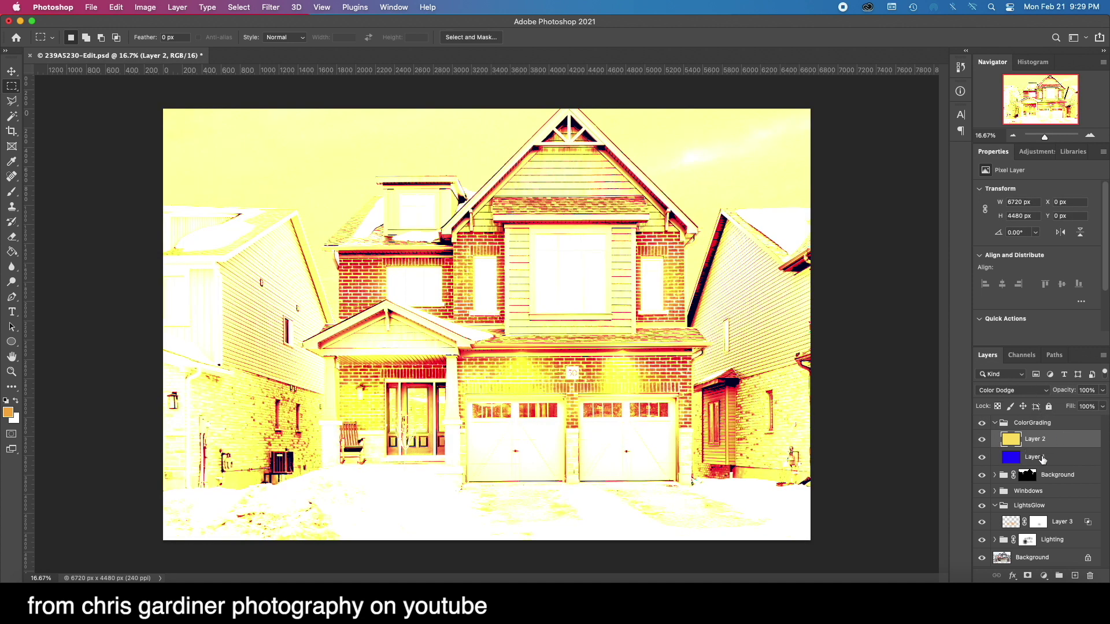
left_click(1040, 458)
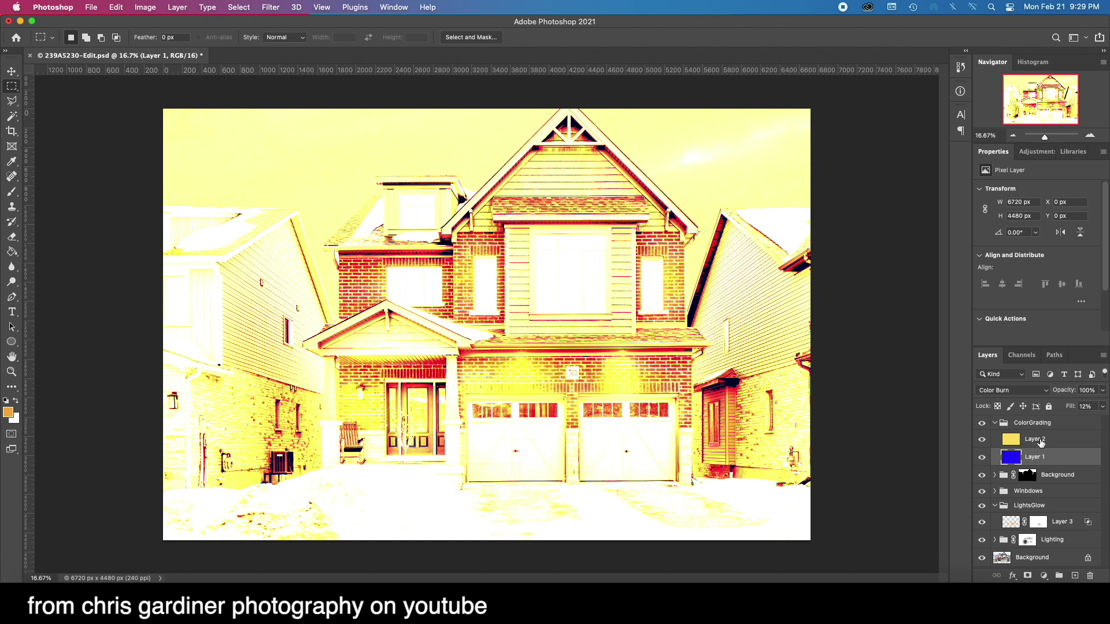
left_click(1039, 442)
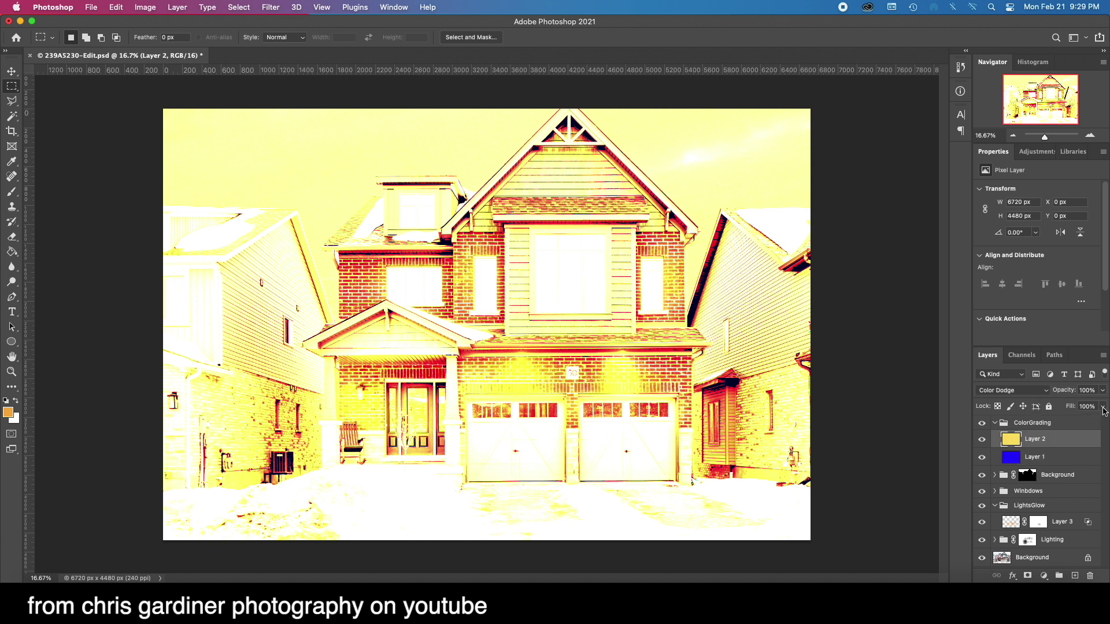
left_click(1103, 407)
left_click_drag(1047, 423, 1056, 423)
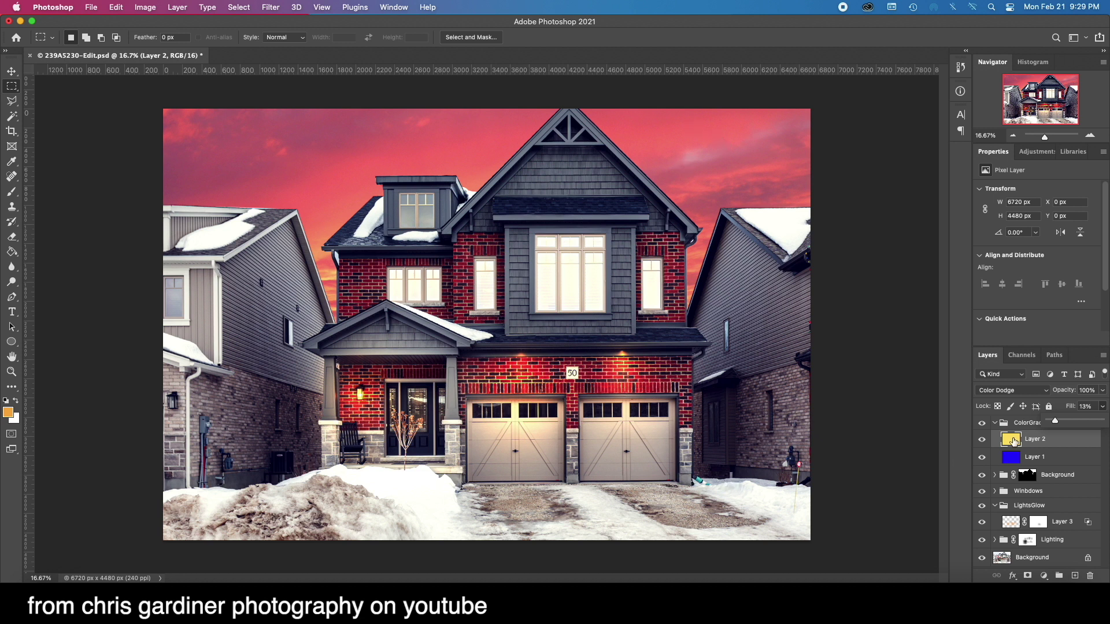
Recolor Layer 2 in the ColorGrading group with a pinkish-red fill matching the sunset sky
left_click(12, 252)
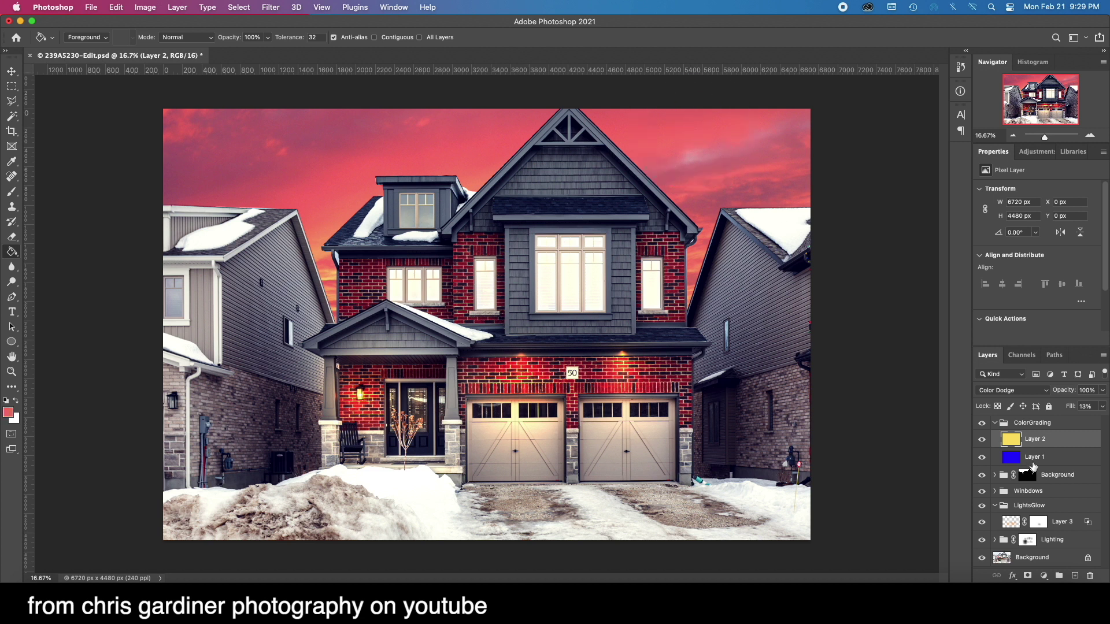
left_click(698, 140)
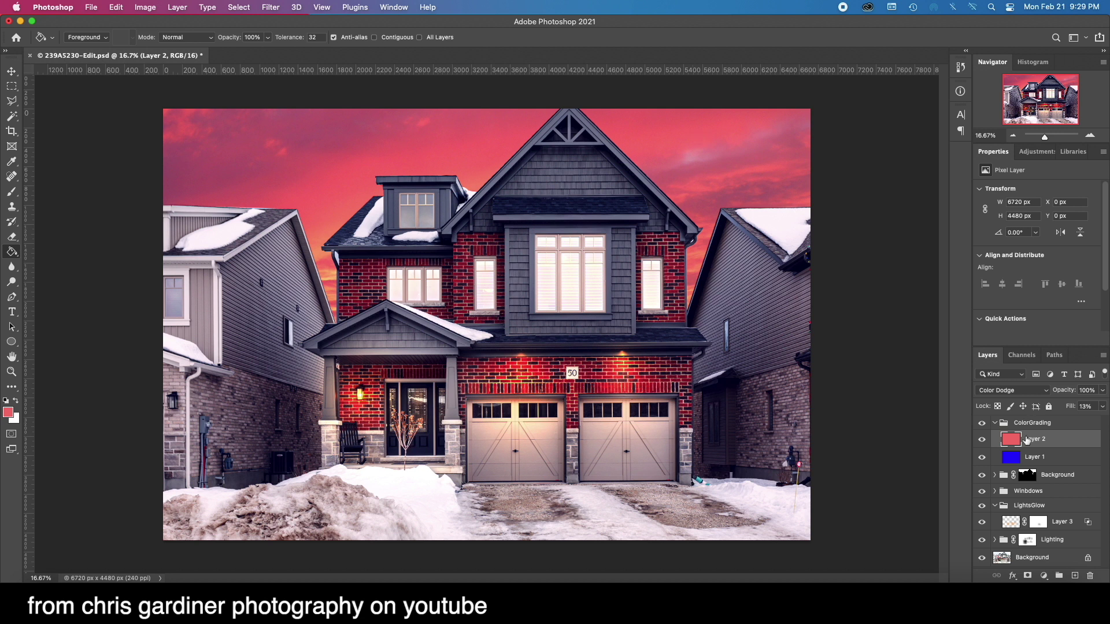
Set the fill of Layer 2 in the ColorGrading group to 14% and collapse the group
left_click(1102, 408)
left_click_drag(1057, 423, 1052, 422)
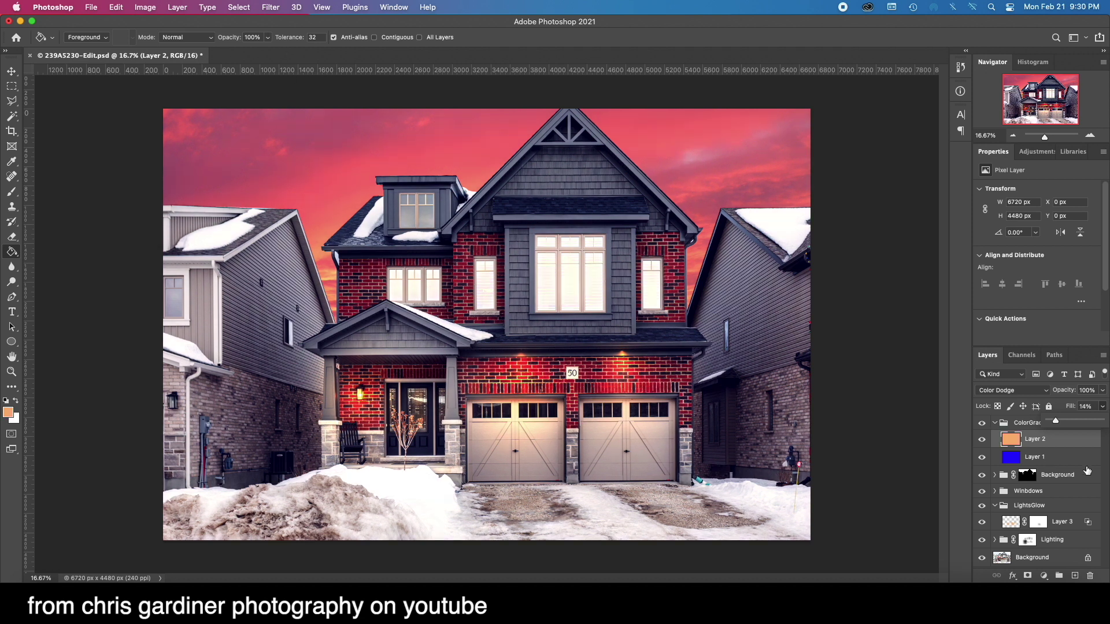
left_click(1002, 425)
left_click(994, 423)
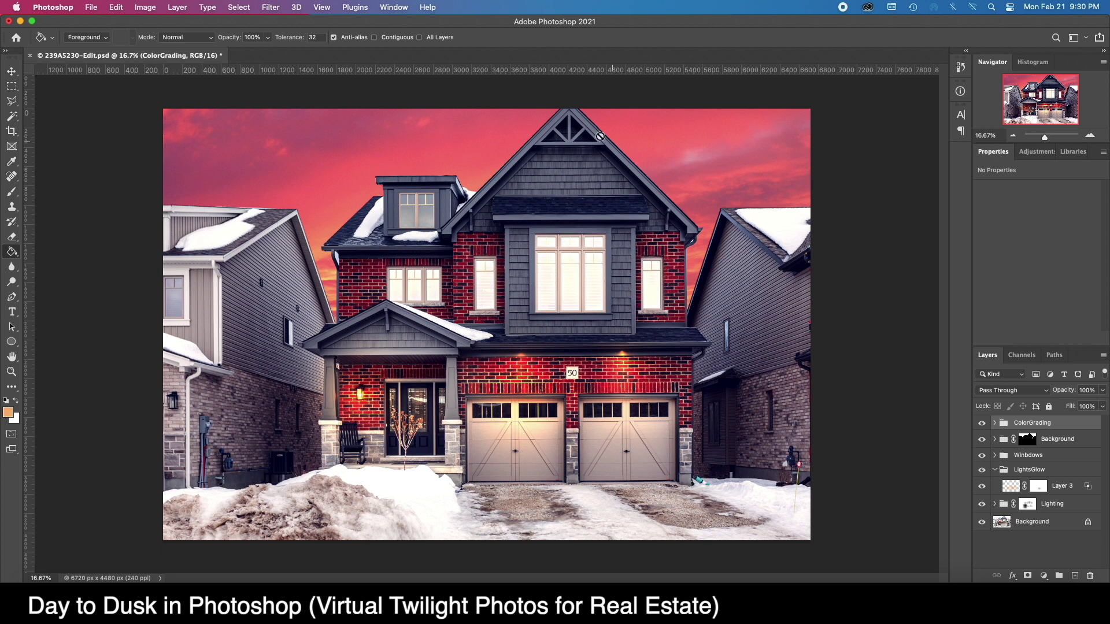
Create a new layer above the ColorGrading group and darken the photo's left side on it with a 2700 px black brush
key("alt+shift+super+n")
key("b")
key("d")
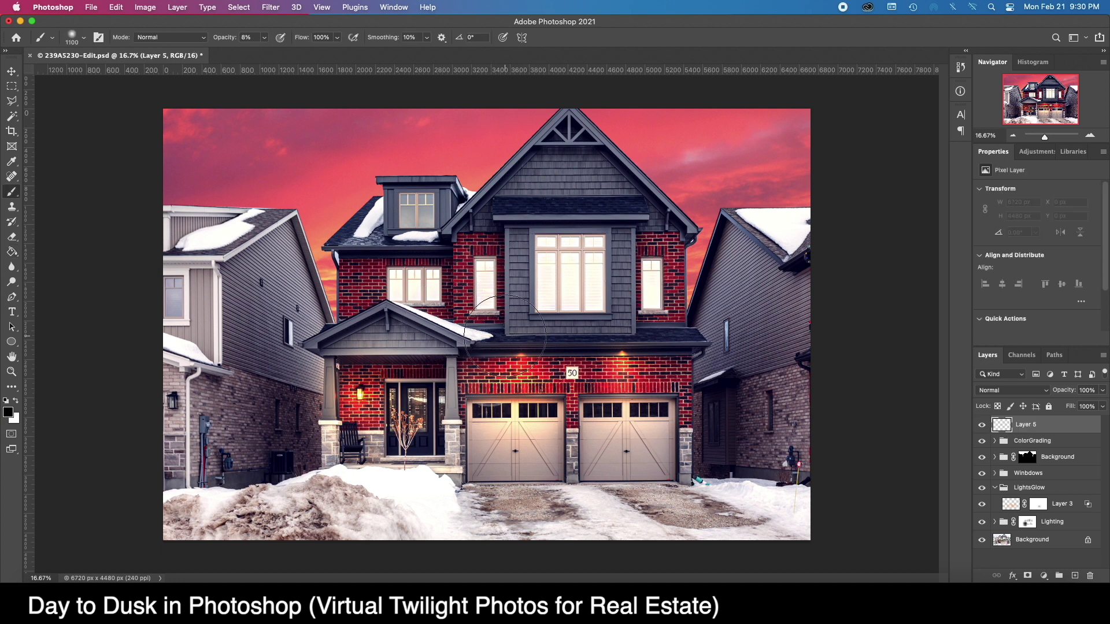
key("bracketright")
key("bracketright")
key("bracketright")
key("bracketright")
key("bracketright")
key("bracketright")
key("bracketright")
key("bracketright")
key("bracketright")
key("bracketright")
key("bracketright")
key("bracketright")
key("bracketright")
key("bracketright")
key("bracketright")
key("bracketright")
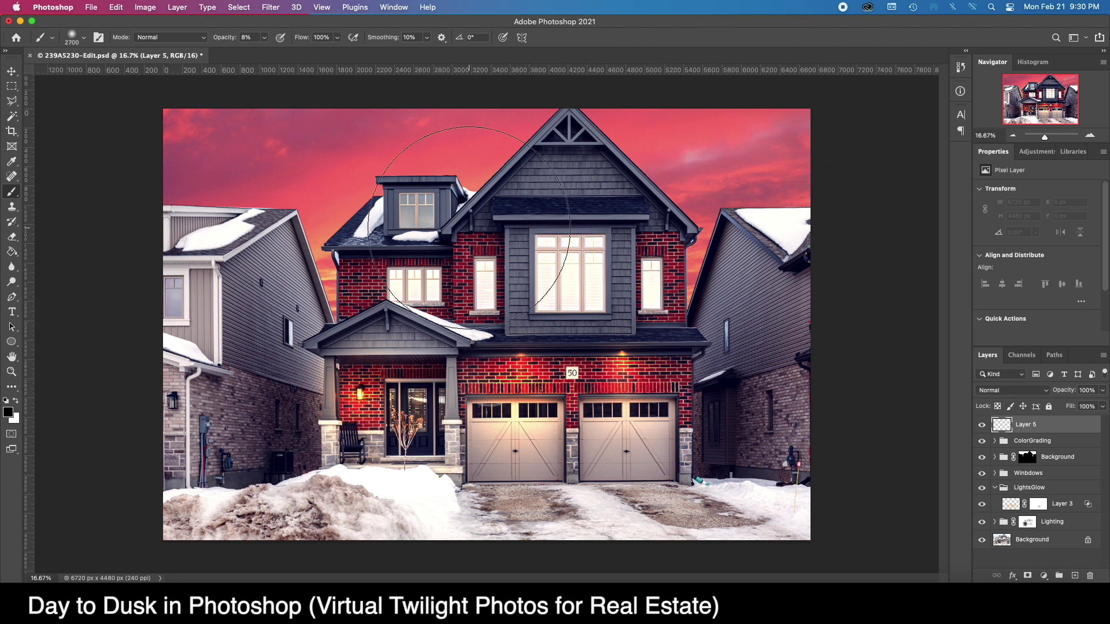
mouse_move(116, 203)
left_mouse_down()
mouse_move(220, 126)
mouse_move(174, 168)
mouse_move(55, 377)
mouse_move(186, 541)
mouse_move(247, 512)
mouse_move(168, 218)
mouse_move(243, 191)
mouse_move(233, 361)
mouse_move(185, 359)
mouse_move(173, 124)
mouse_move(206, 94)
mouse_move(184, 209)
mouse_move(235, 511)
mouse_move(195, 460)
left_mouse_up()
Darken the snowbank in the photo's lower-left foreground with the black brush reduced to 2400 px
key("bracketleft")
key("bracketleft")
key("bracketleft")
key("bracketleft")
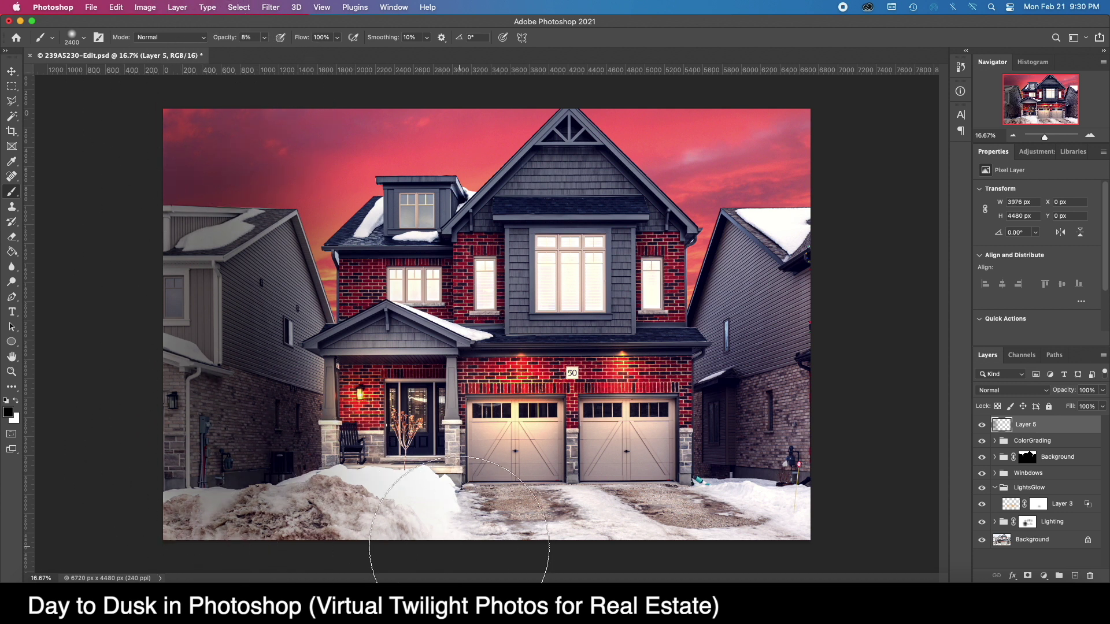
mouse_move(396, 408)
left_mouse_down()
mouse_move(458, 520)
mouse_move(374, 509)
left_mouse_up()
Darken the photo's right edge with the black brush, using 1500 px beside the neighboring house and 2000 px up into the sky
key("bracketleft")
key("bracketleft")
key("bracketleft")
key("bracketleft")
key("bracketleft")
key("bracketleft")
key("bracketleft")
key("bracketleft")
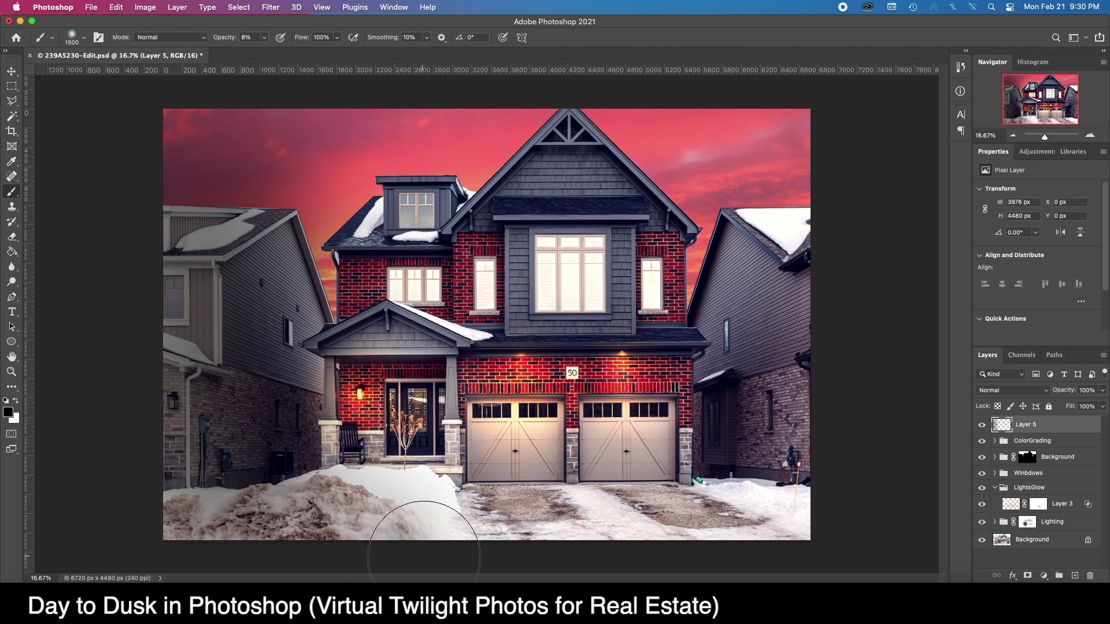
mouse_move(787, 384)
left_mouse_down()
mouse_move(797, 458)
mouse_move(800, 435)
left_mouse_up()
key("bracketright")
key("bracketright")
key("bracketright")
key("bracketright")
key("bracketright")
mouse_move(804, 249)
left_mouse_down()
mouse_move(751, 173)
mouse_move(785, 119)
left_mouse_up()
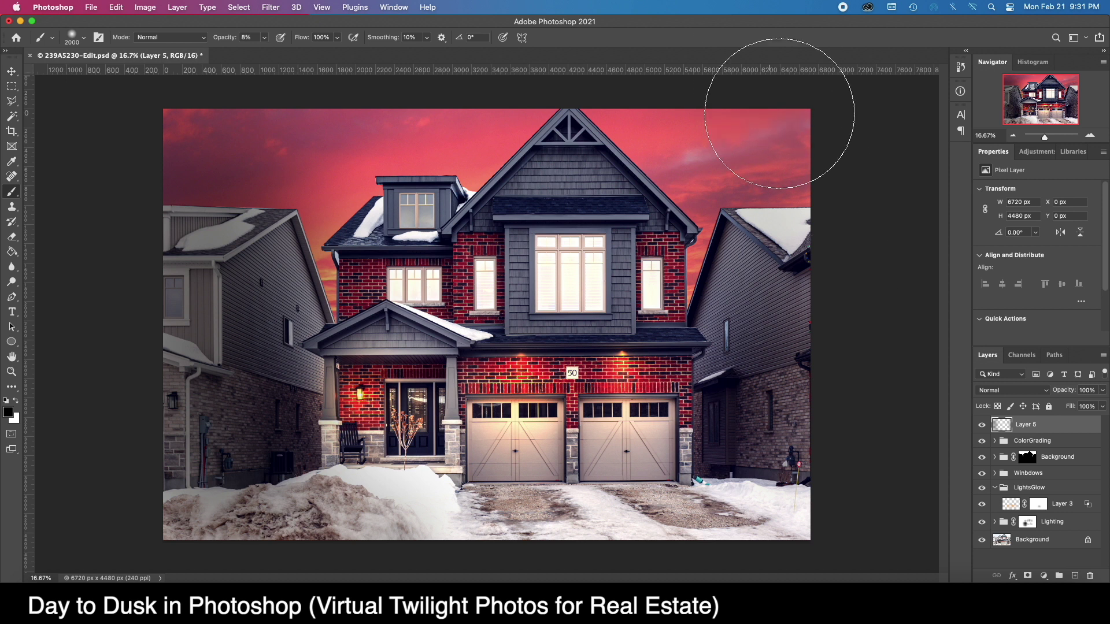
Brush more black over the upper-right sky and roof, undo the last stroke, and reduce the brush to 900 px
left_click_drag(701, 69, 769, 287)
key("super+z")
key("bracketleft")
key("bracketleft")
key("bracketleft")
key("bracketleft")
key("bracketleft")
key("bracketleft")
key("bracketleft")
key("bracketleft")
key("bracketleft")
key("bracketleft")
key("bracketleft")
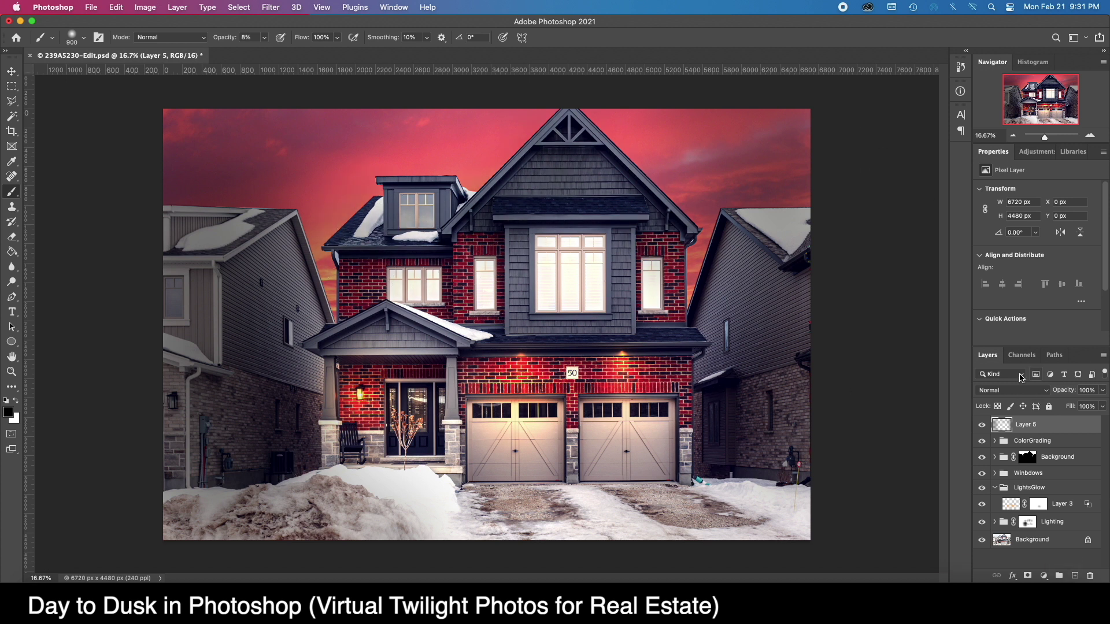
Set the darkening layer, Layer 5, to Overlay blend mode with a fill of 40%
left_click(1029, 393)
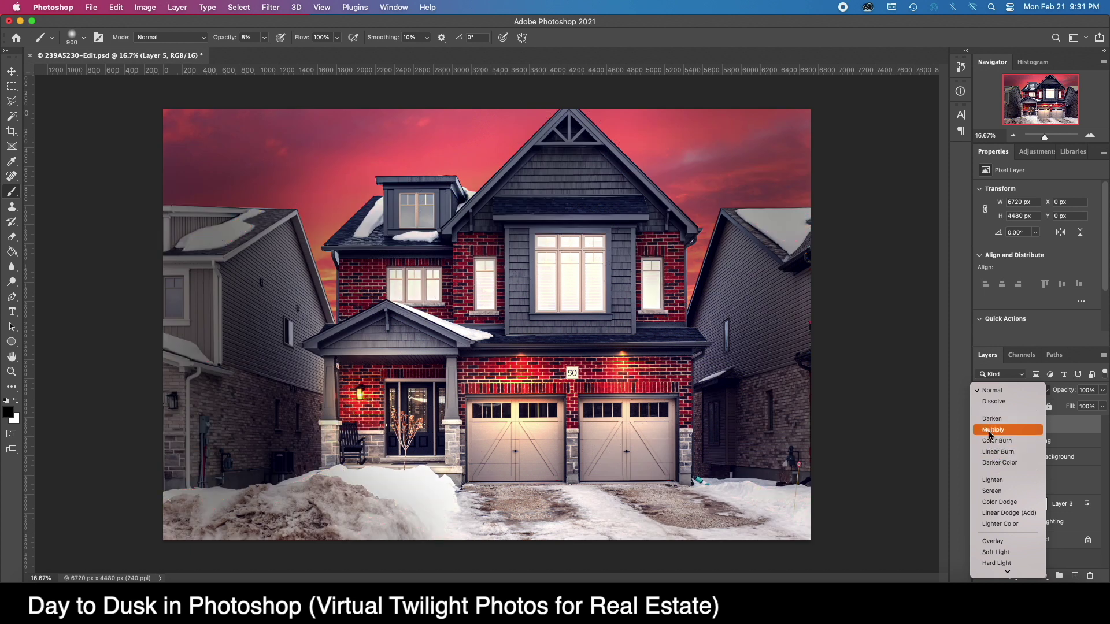
left_click(995, 545)
left_click(1103, 409)
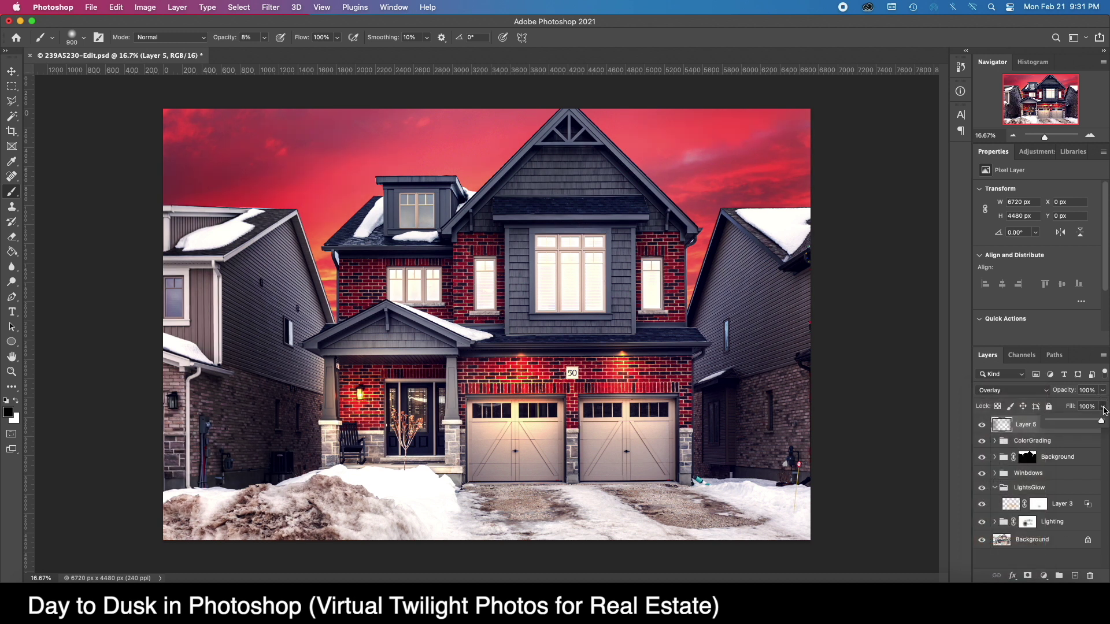
left_click(1064, 411)
left_click_drag(1064, 412, 1069, 421)
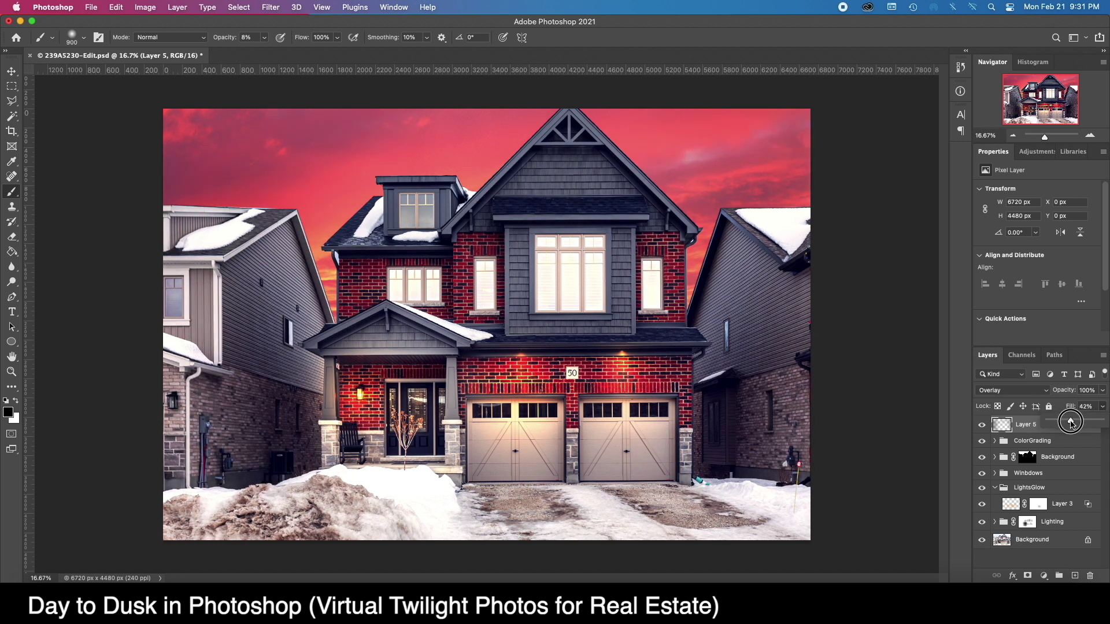
left_click(1013, 137)
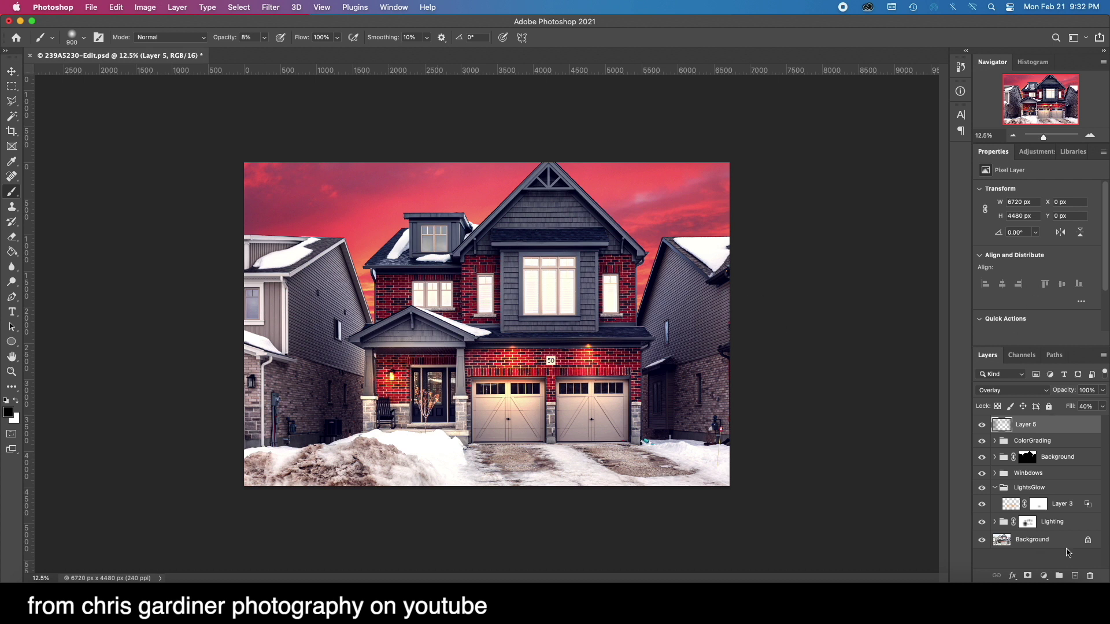
Collapse the LightsGlow group and place everything from Layer 5 down to the Lighting group into one new group
left_click(1037, 547)
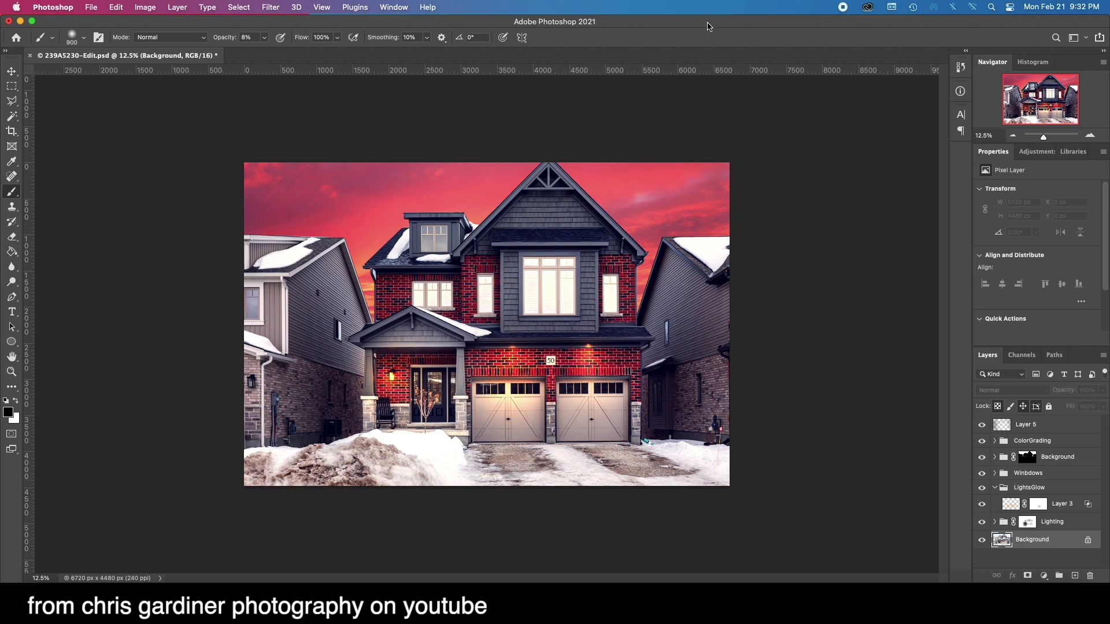
left_click(995, 488)
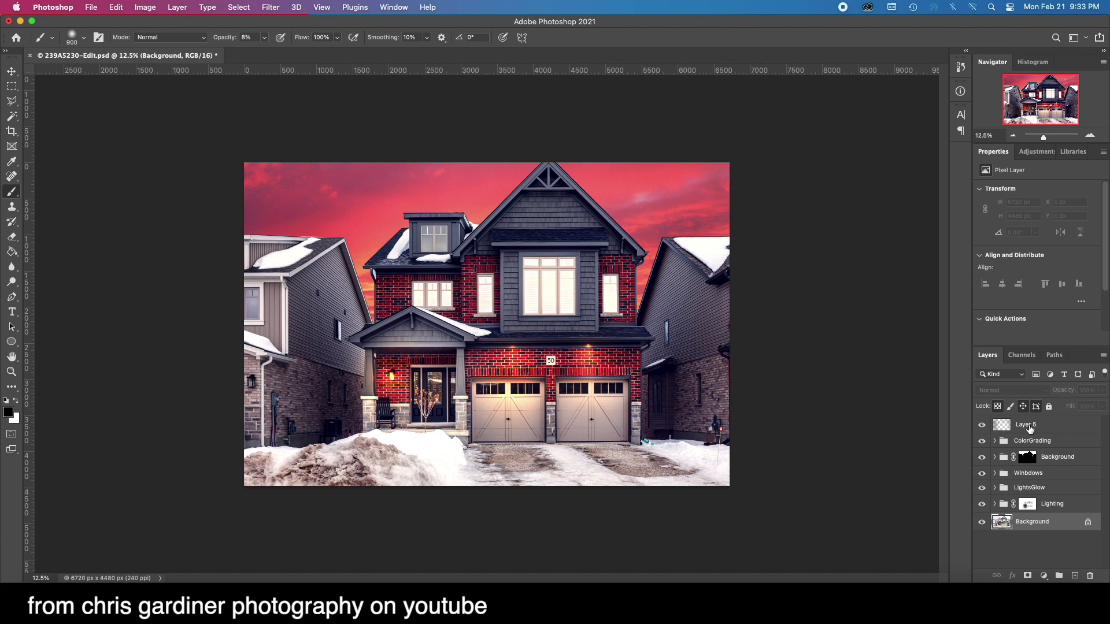
left_click(1030, 427)
left_click(1060, 506, "shift")
left_click_drag(1059, 506, 1058, 576)
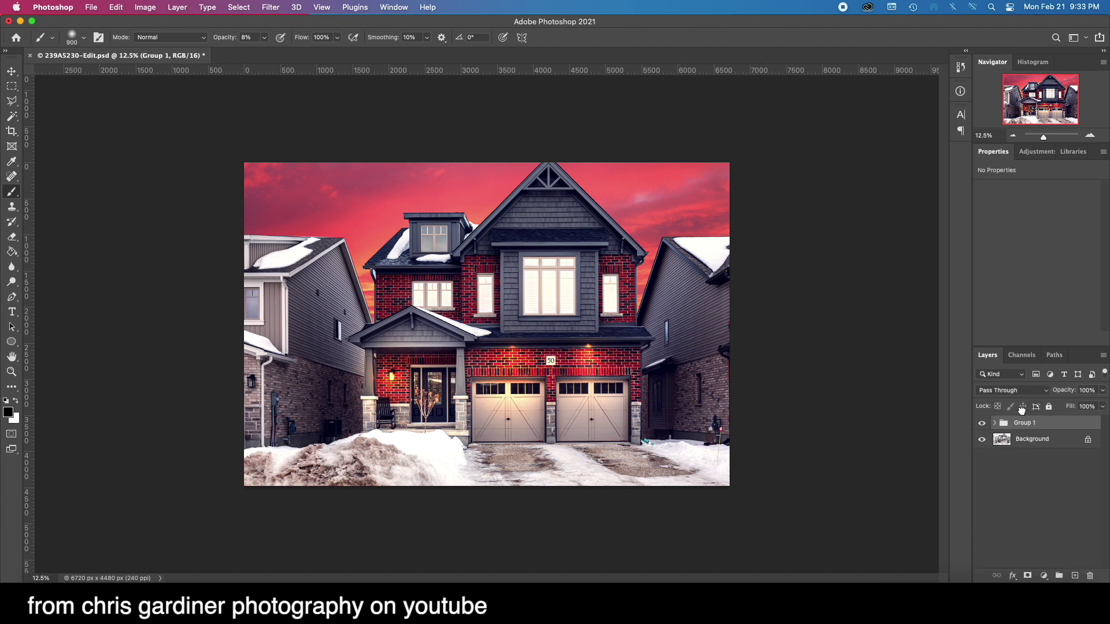
Toggle the visibility of Group 1 to compare the original photo with the twilight edit
left_click(983, 423)
left_click(983, 423)
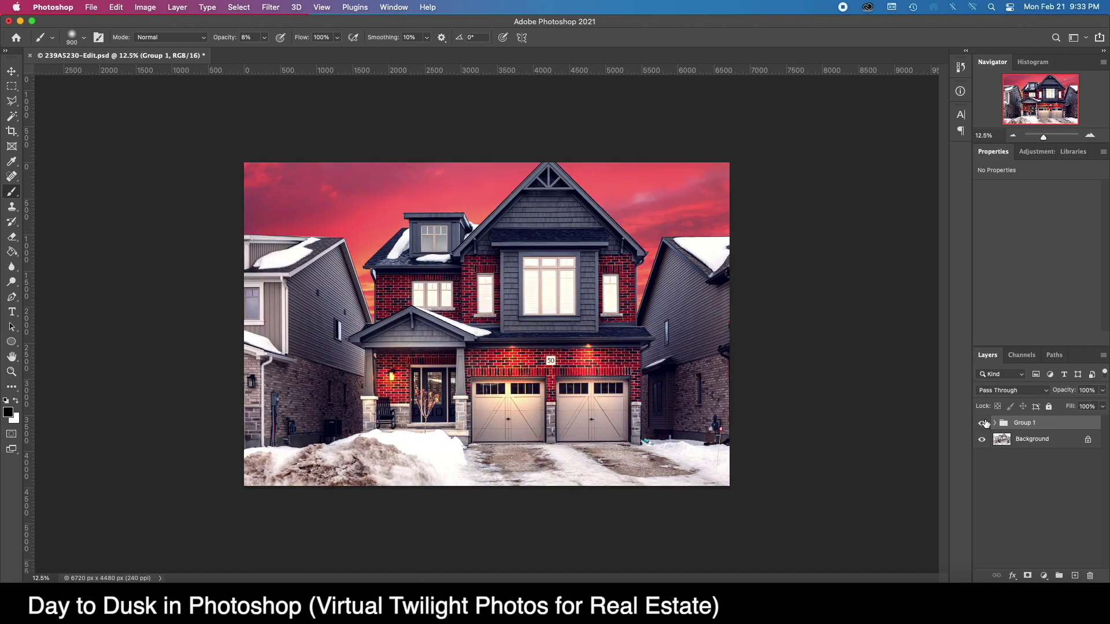
left_click(983, 423)
left_click(982, 423)
Duplicate the locked Background layer and invert the colors of the copy
left_click(1088, 538)
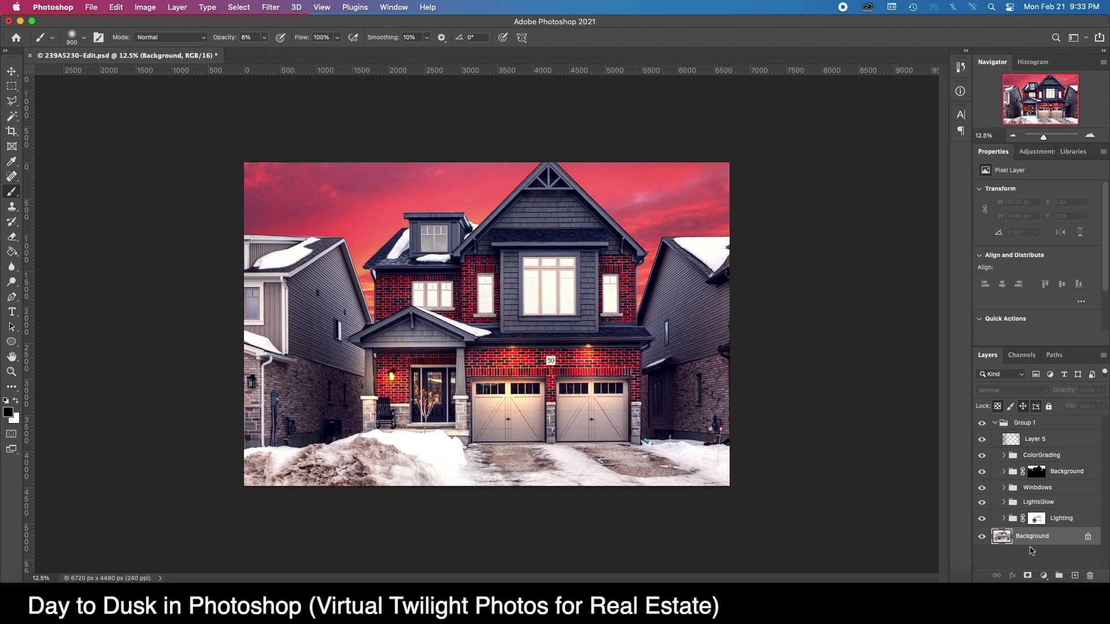
key("super+j")
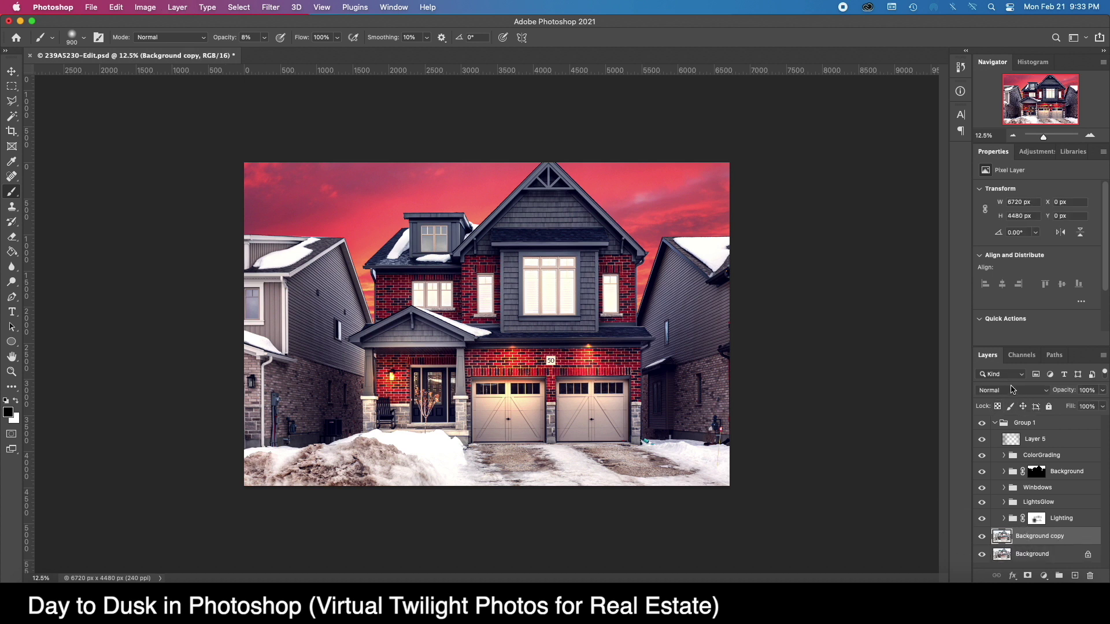
key("super+i")
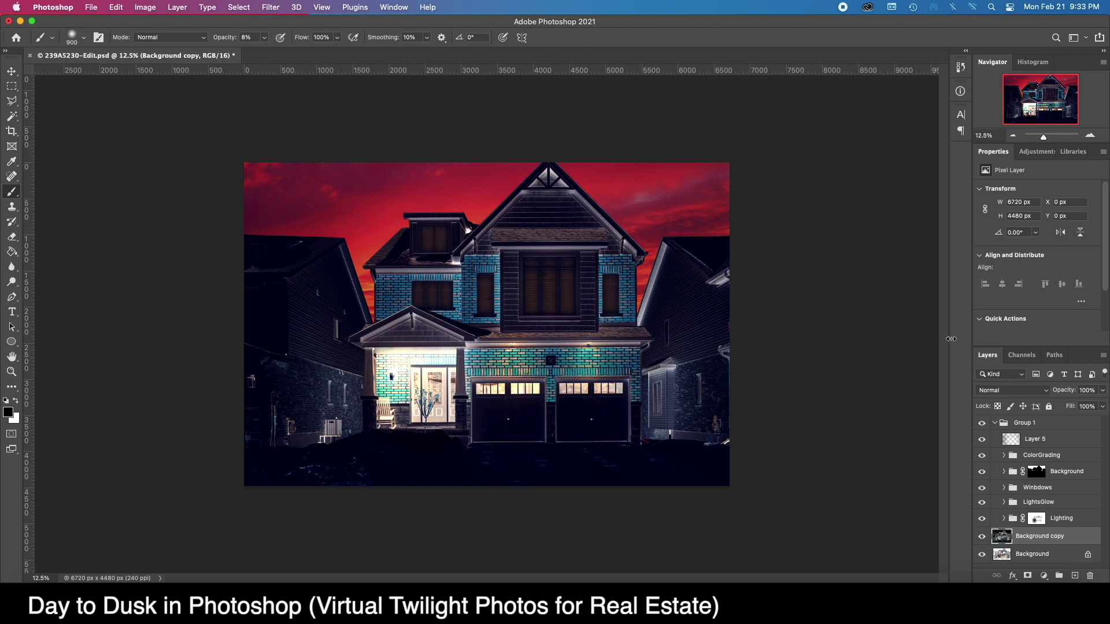
Set the Background copy layer to Overlay blend mode with a fill of 80%
left_click(1011, 390)
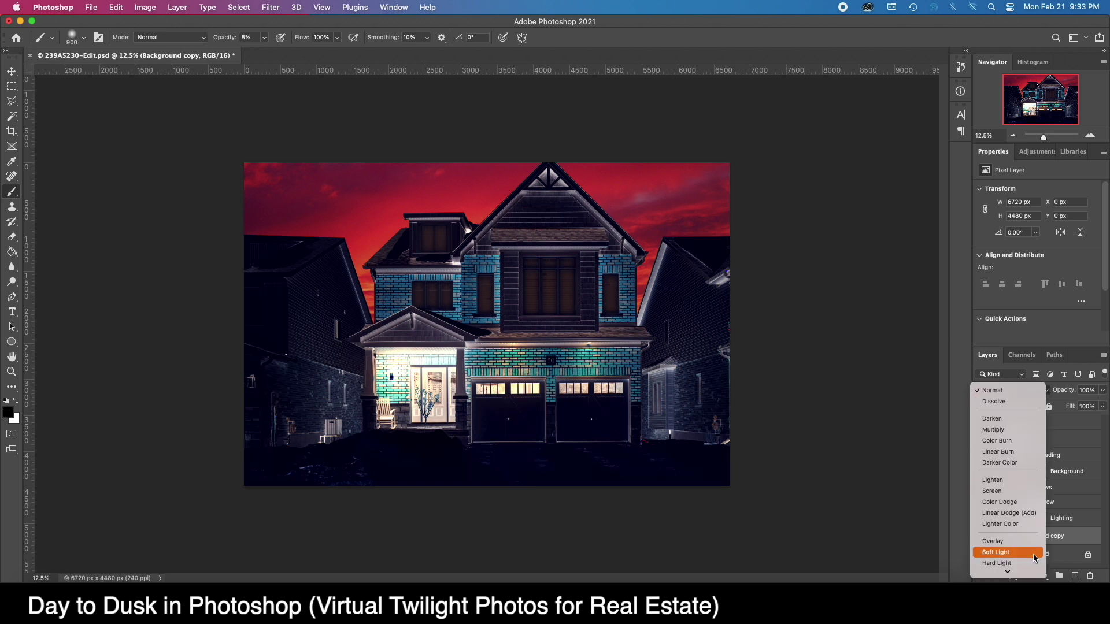
left_click(994, 542)
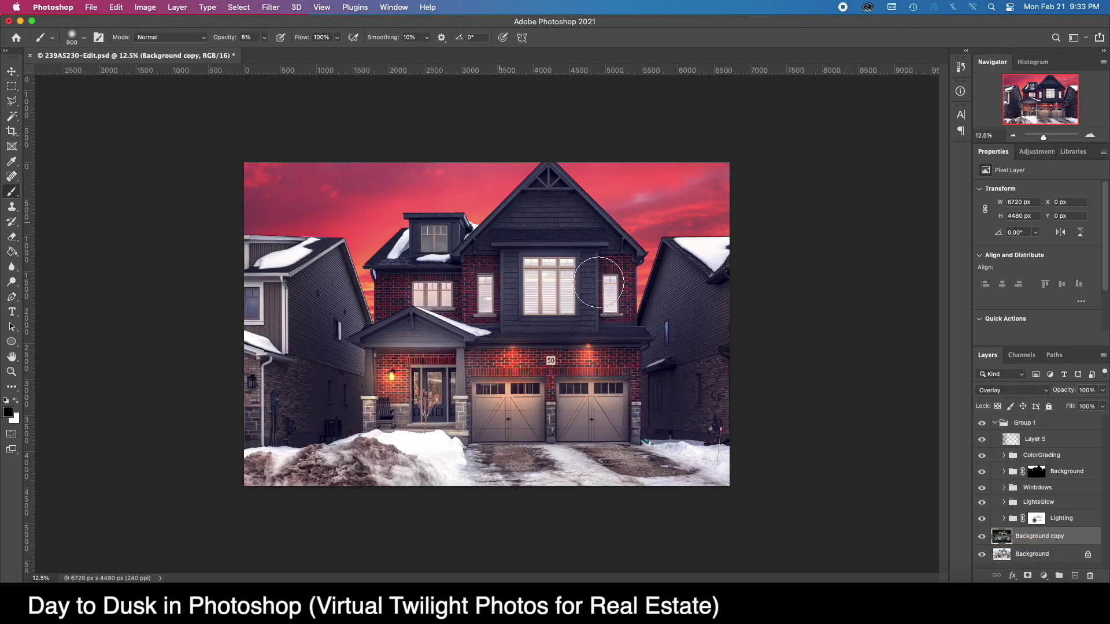
left_click(1102, 407)
left_click(1072, 422)
left_click_drag(1073, 422, 1091, 422)
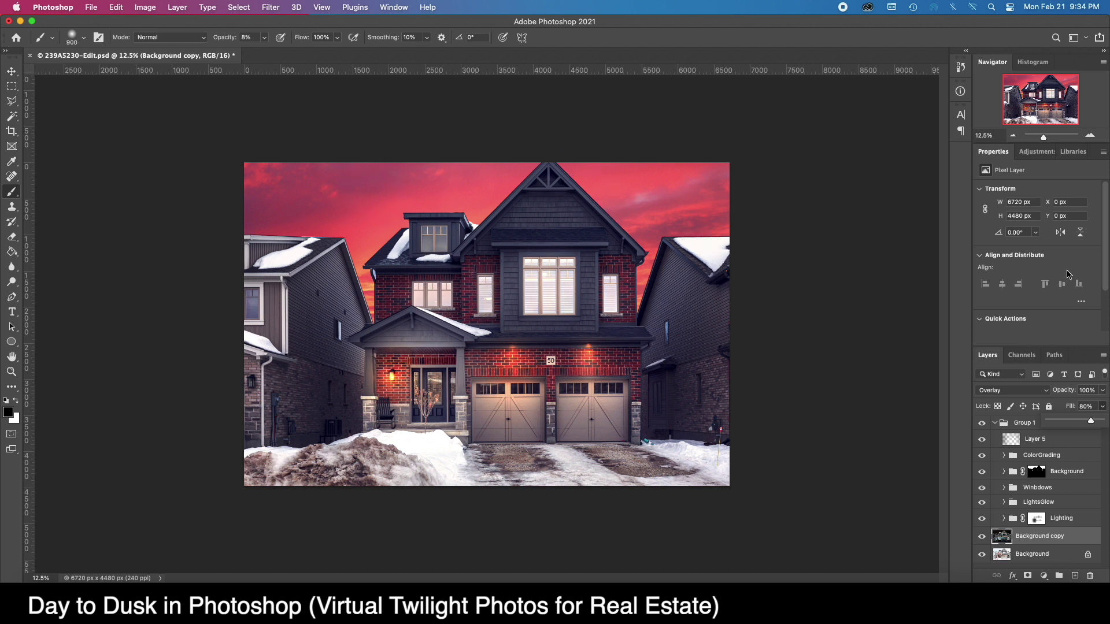
Move the Background copy layer into Group 1 beneath the Lighting group and collapse Group 1
left_click(997, 423)
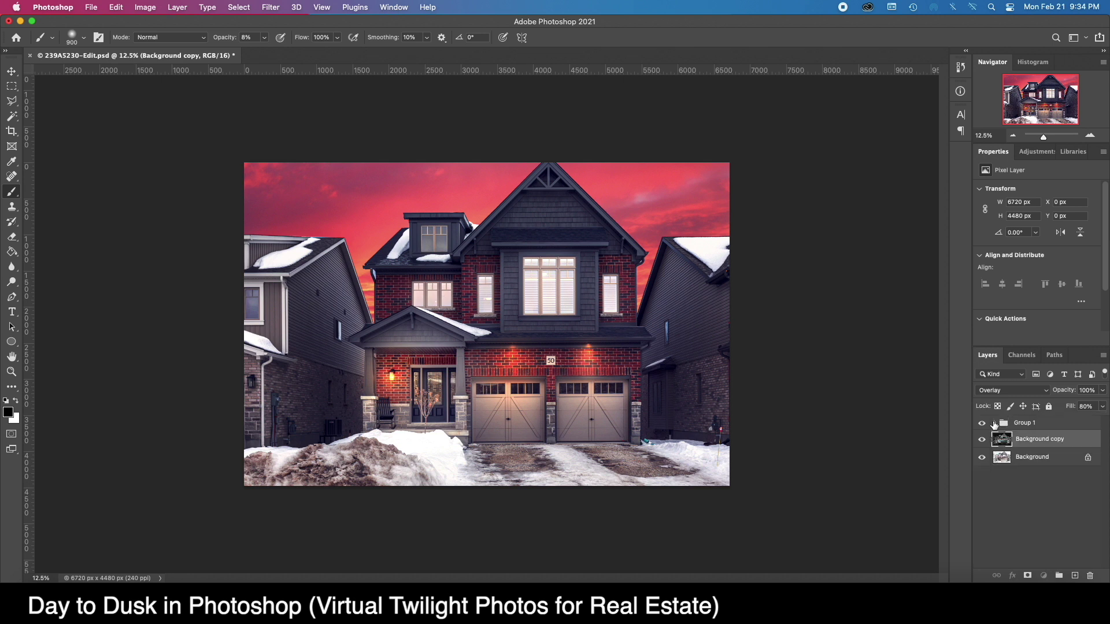
left_click(994, 422)
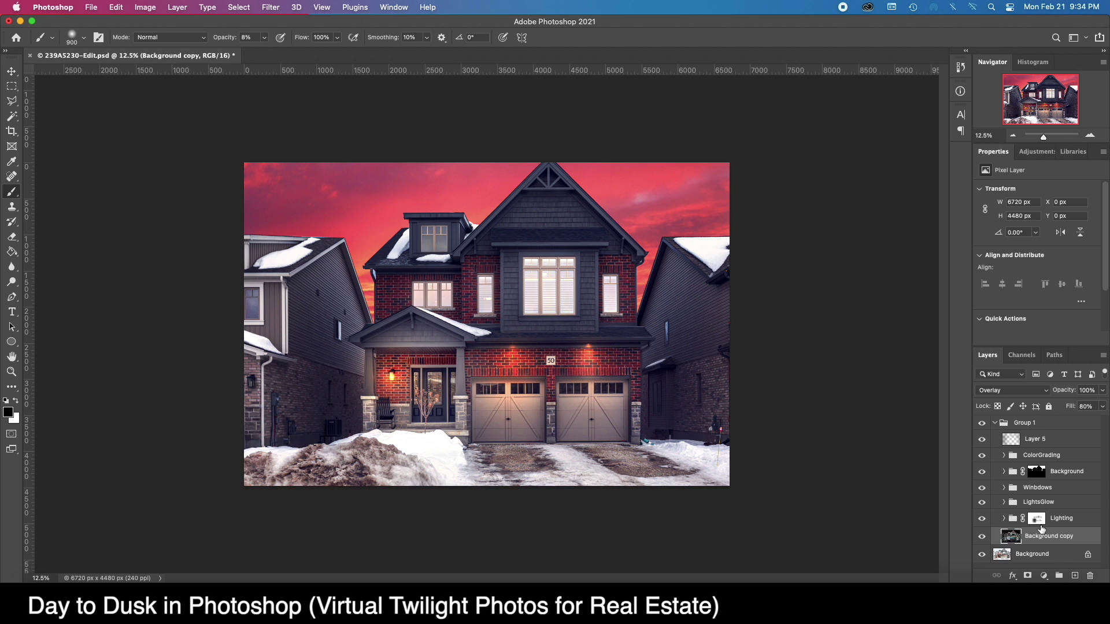
left_click(996, 423)
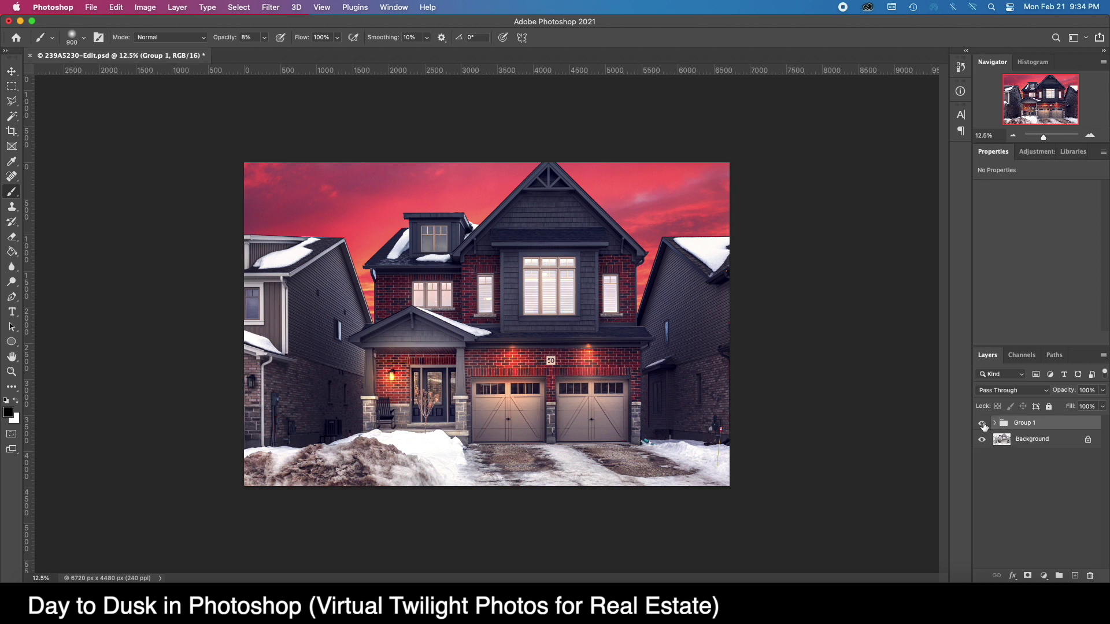
Switch Group 1 off and on to compare the final twilight image with the original photo
left_click(983, 425)
left_click(983, 425)
left_click(983, 424)
left_click(982, 424)
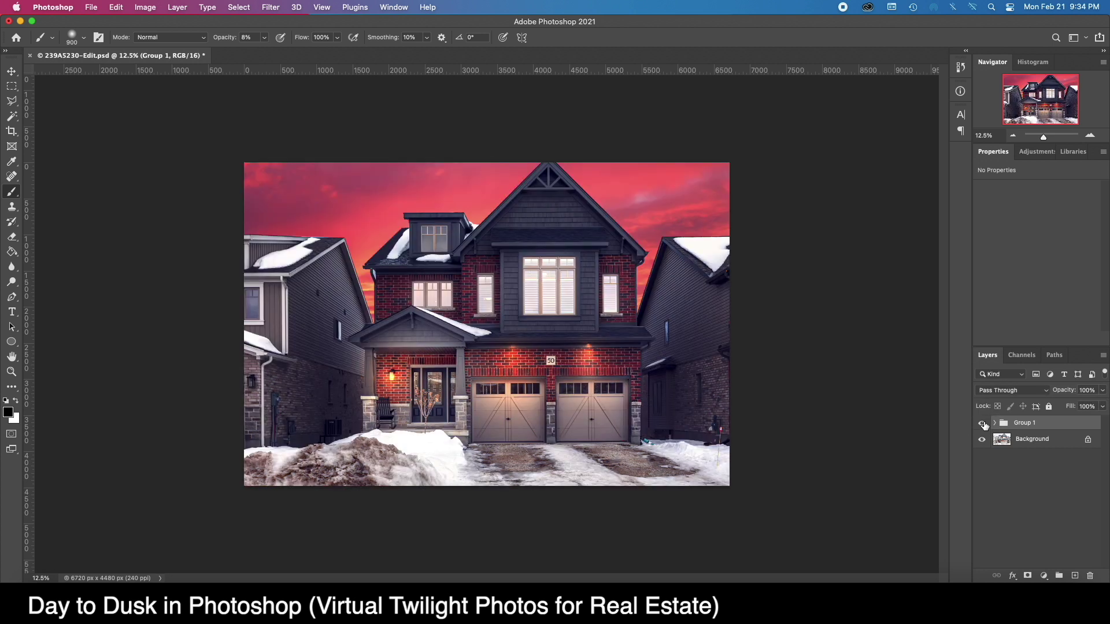